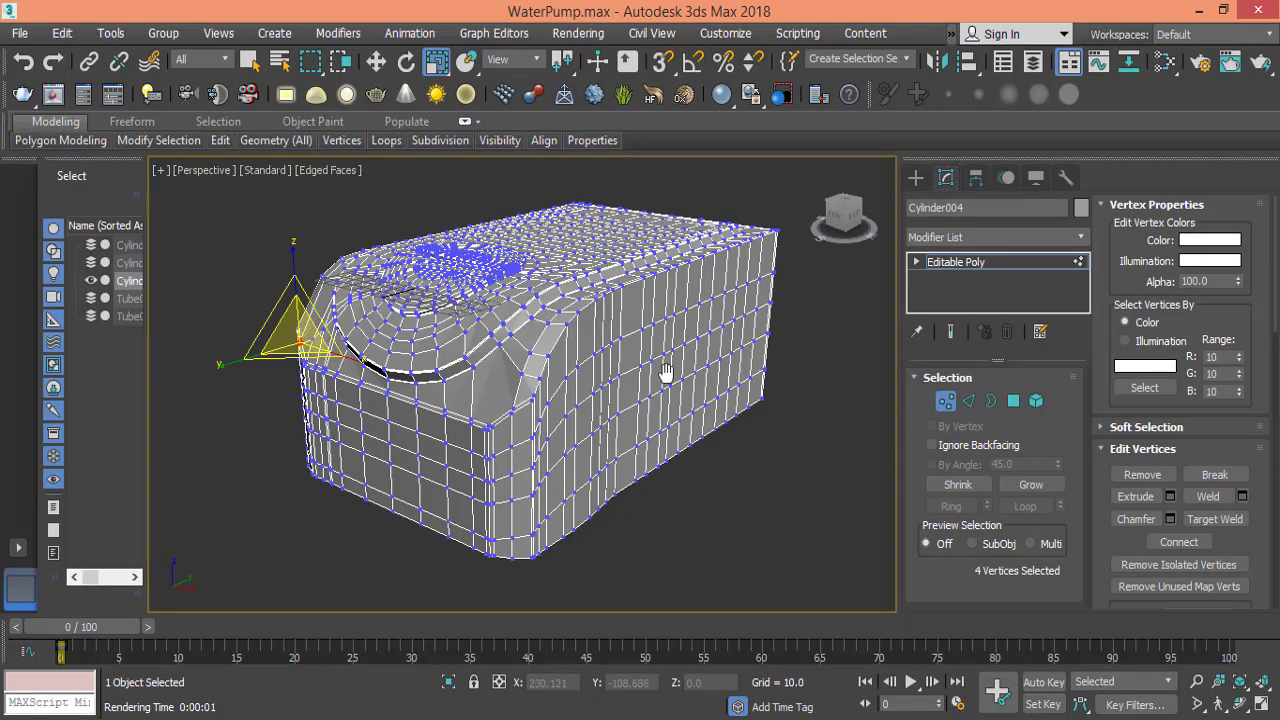
- In the top view, select all vertices along the back edge of the pump body and move them about 20.8 units inward along Y
middle_click_drag(663, 371, 662, 364)
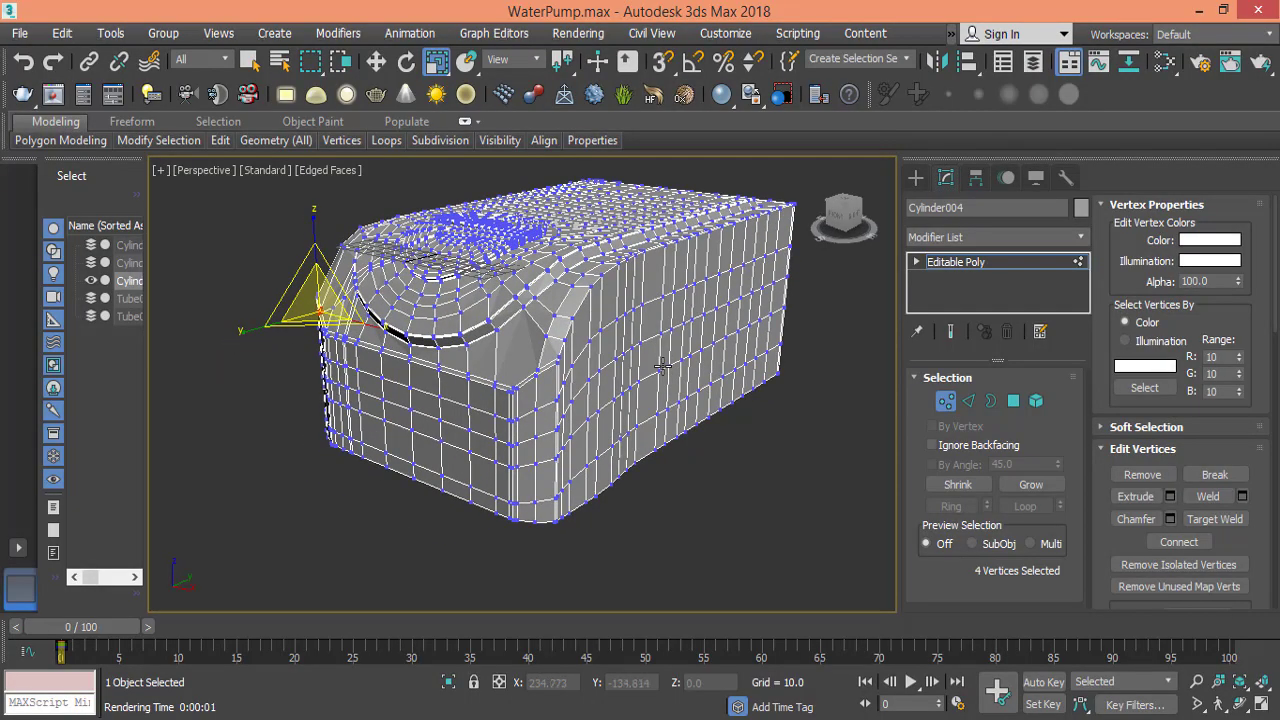
key("t")
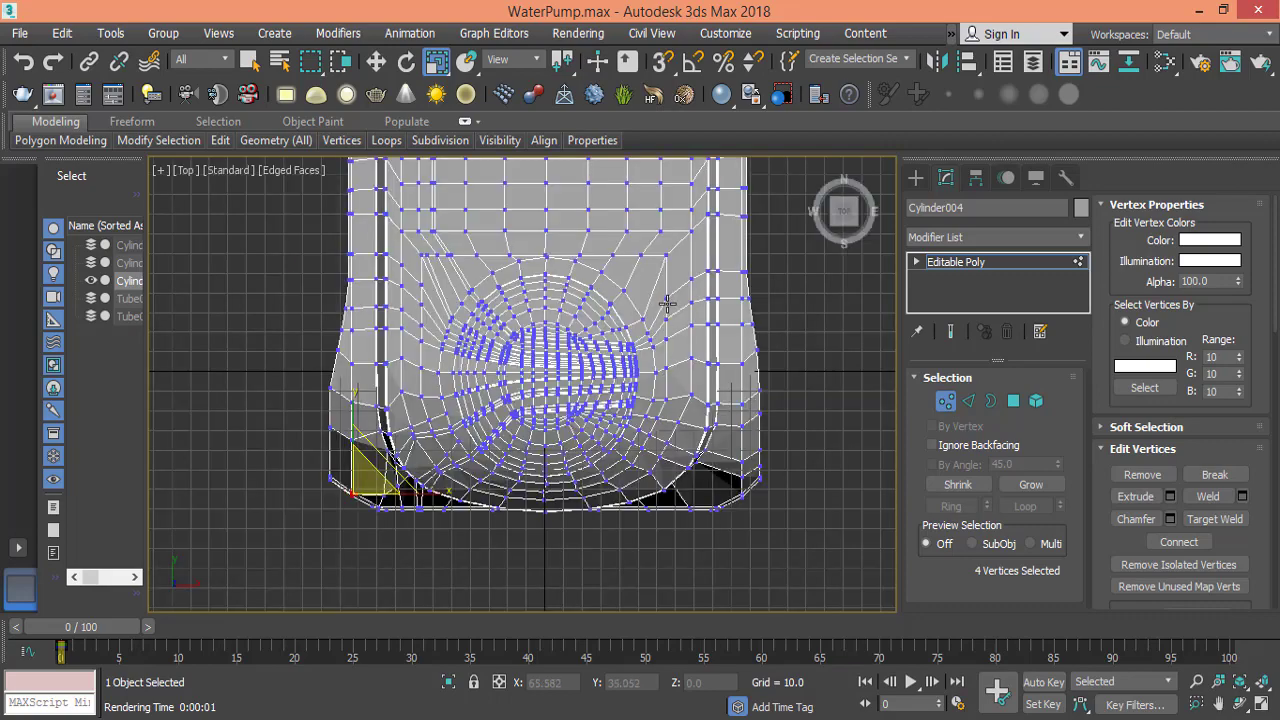
middle_click_drag(666, 300, 649, 417)
scroll(645, 387, "down", 3)
scroll(645, 387, "up", 2)
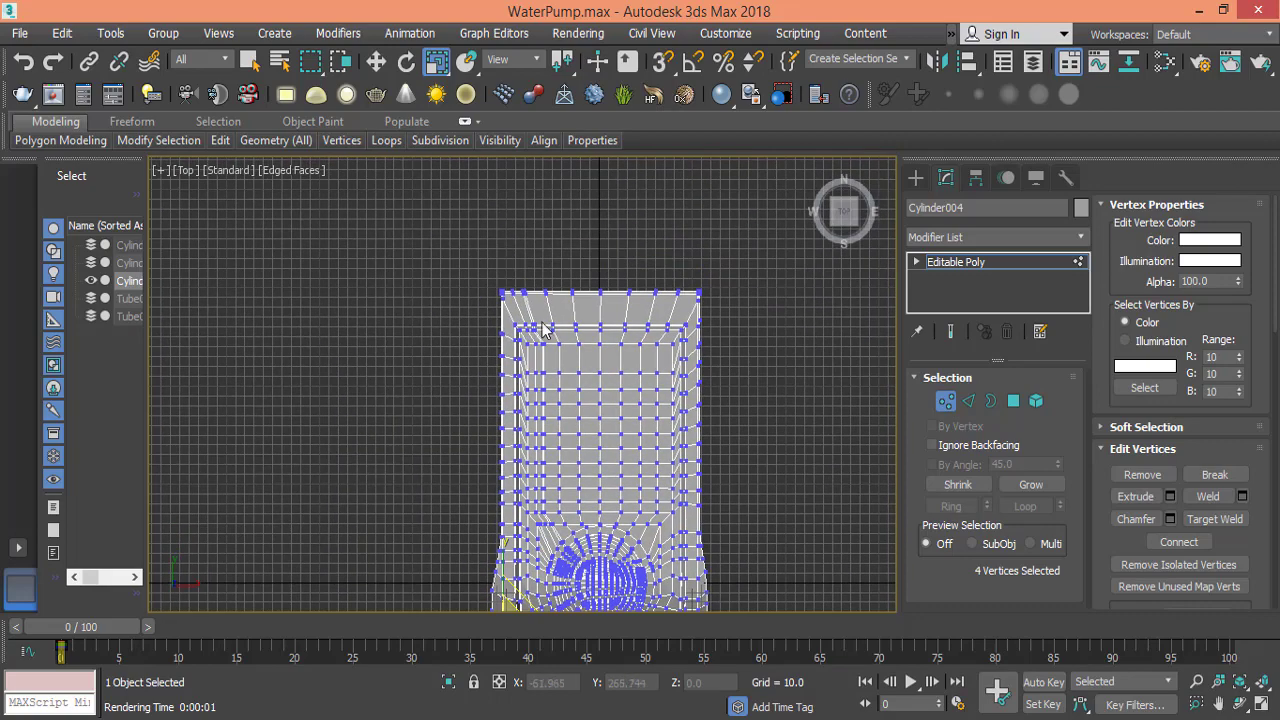
scroll(547, 330, "up", 2)
left_click_drag(443, 254, 807, 304)
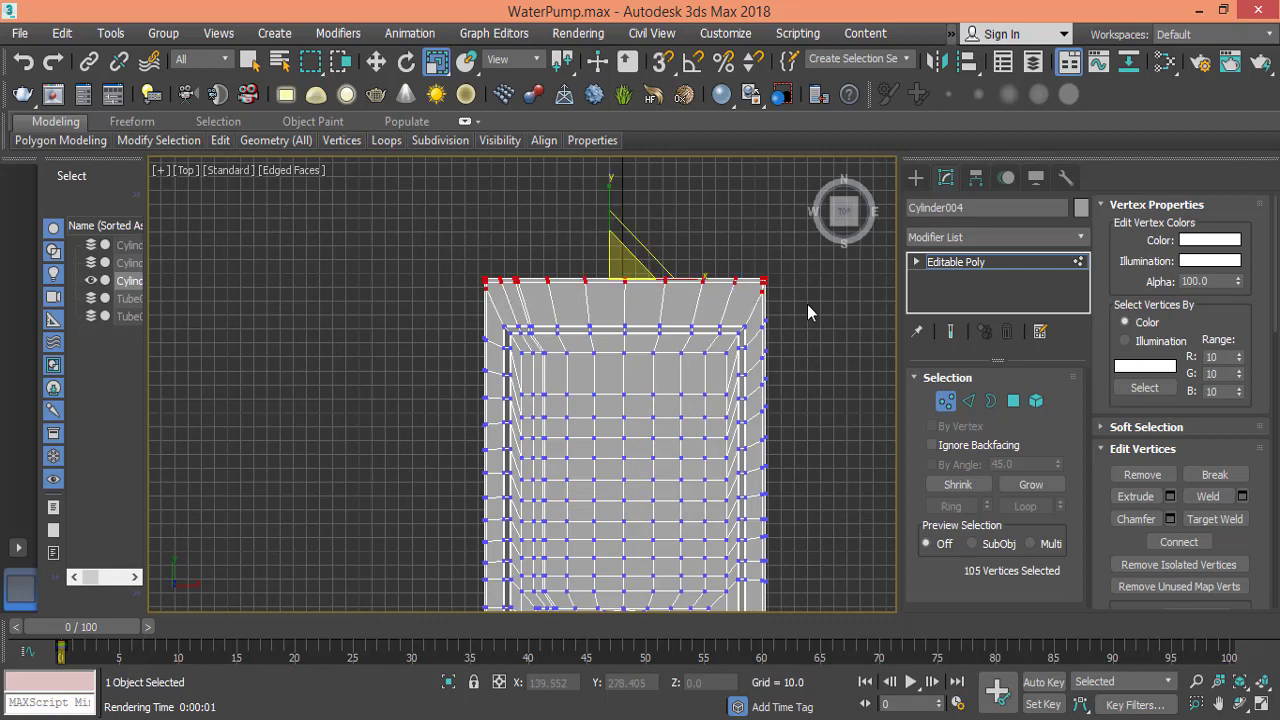
left_click(376, 62)
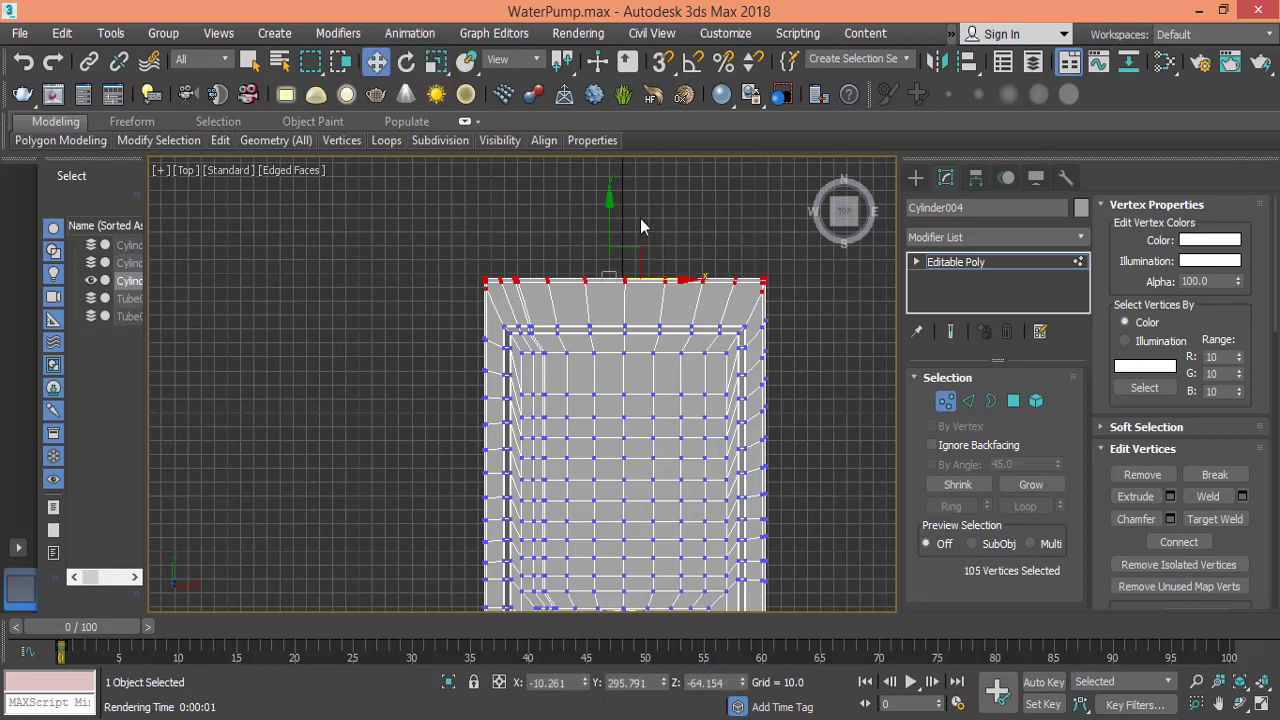
left_click_drag(610, 198, 610, 228)
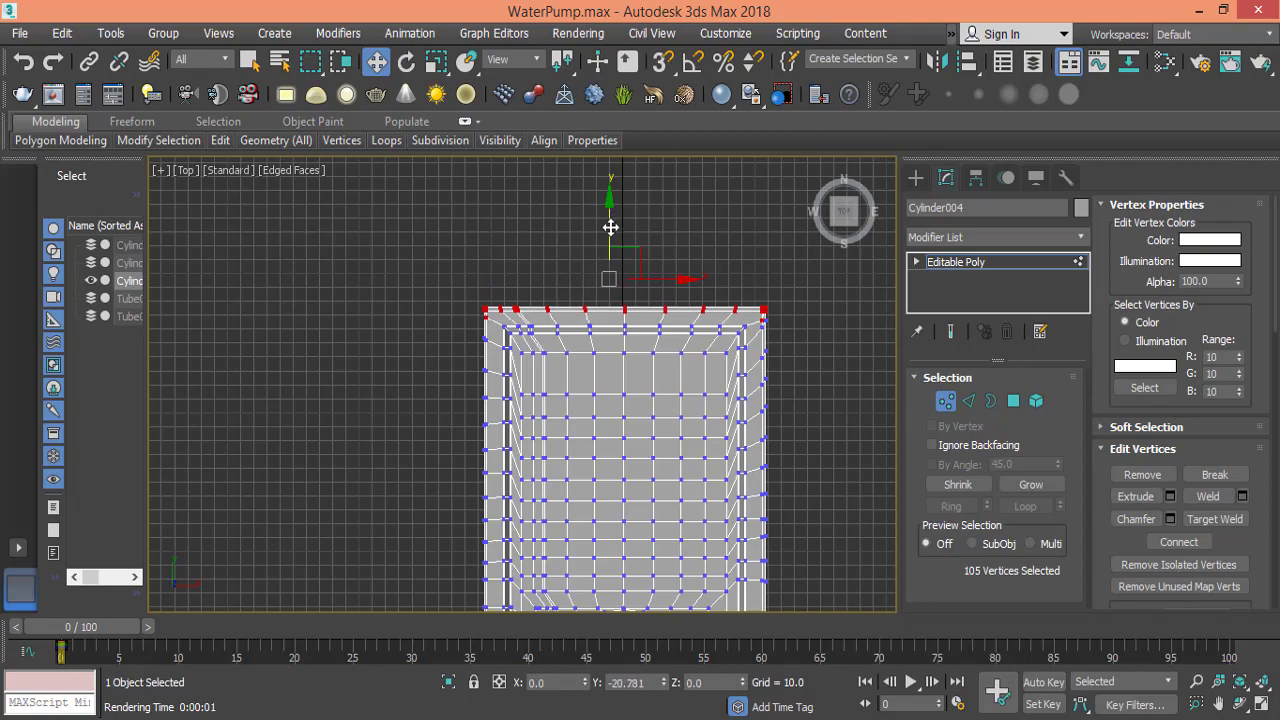
- Move the selected back-edge vertices slightly further inward, to about Y 271
middle_click_drag(655, 491, 572, 292)
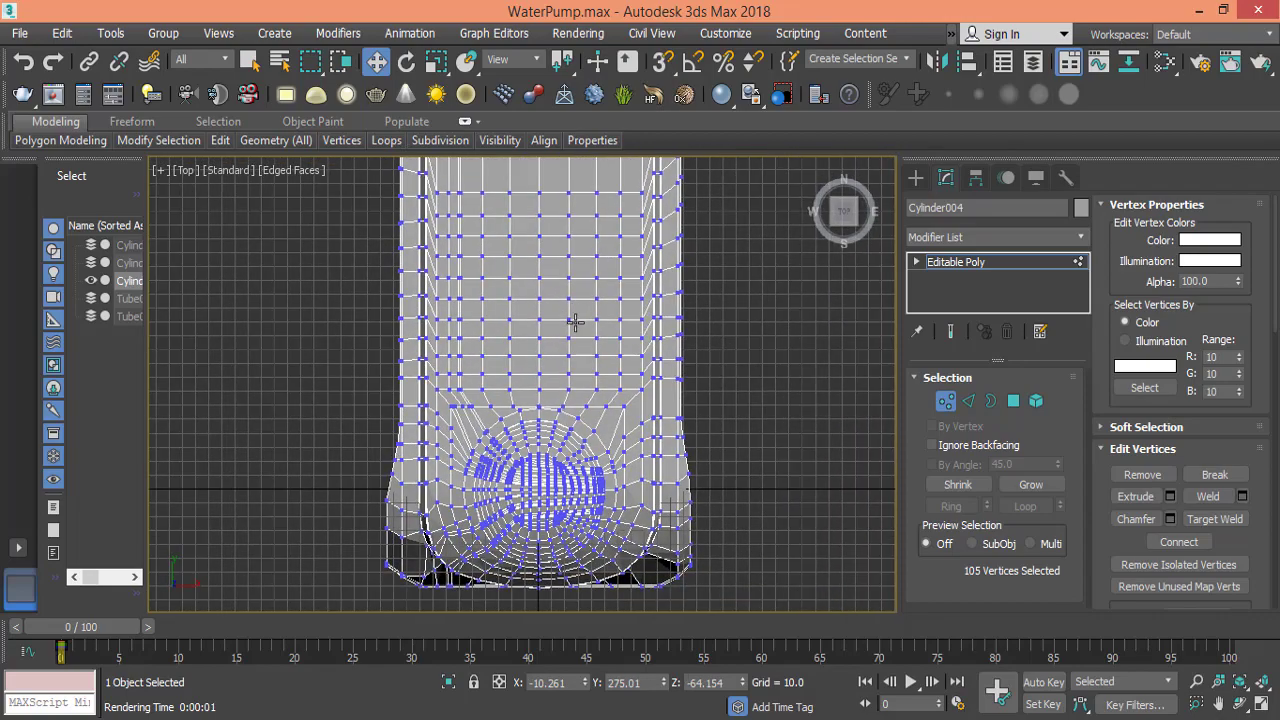
middle_click_drag(599, 397, 745, 443)
scroll(608, 425, "down", 1)
left_click_drag(771, 455, 761, 456)
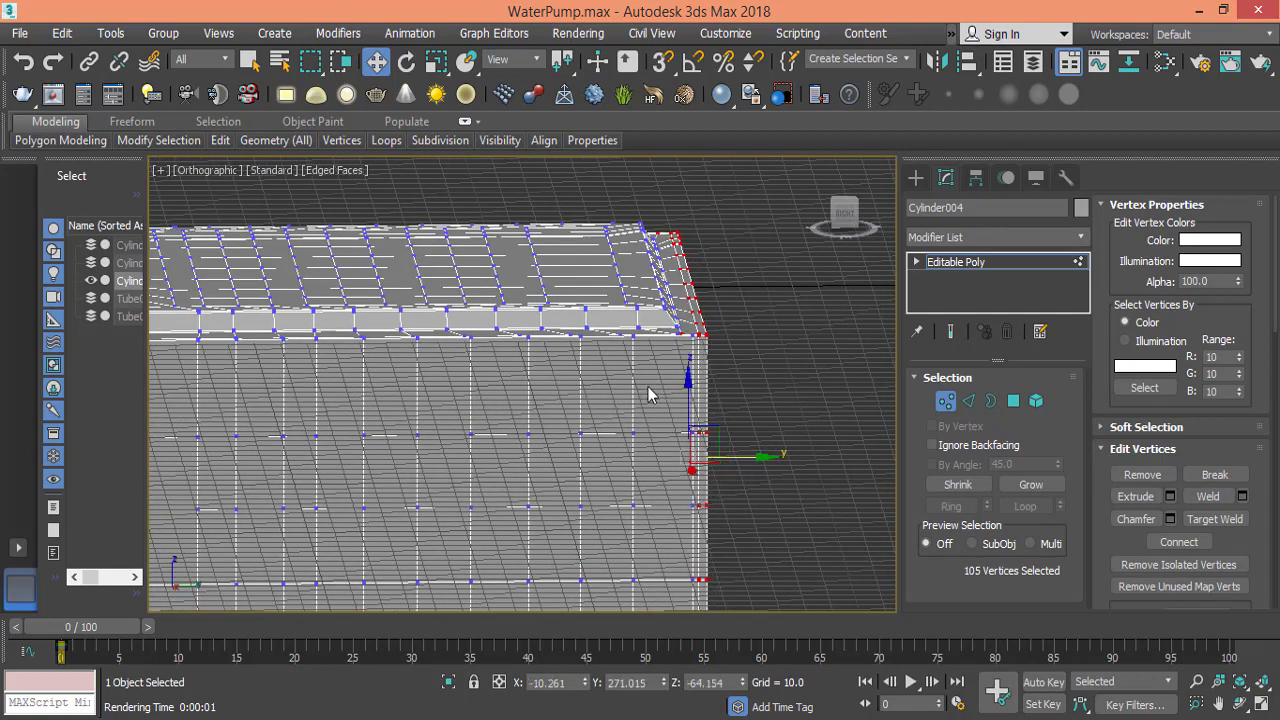
- In the top view, select the outermost vertices along the front flared part of the body's right side
middle_click_drag(648, 394, 648, 451, "alt")
key("t")
scroll(677, 304, "up", 1)
scroll(654, 423, "down", 5)
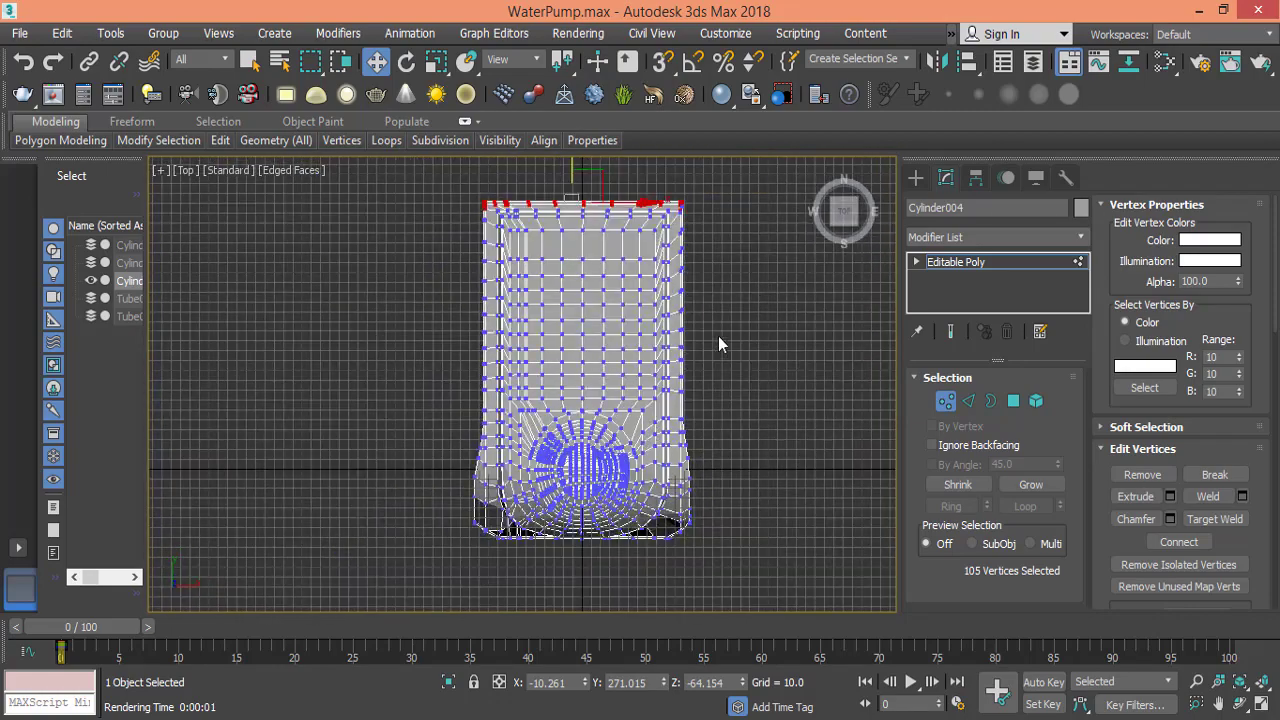
left_click_drag(743, 183, 683, 578)
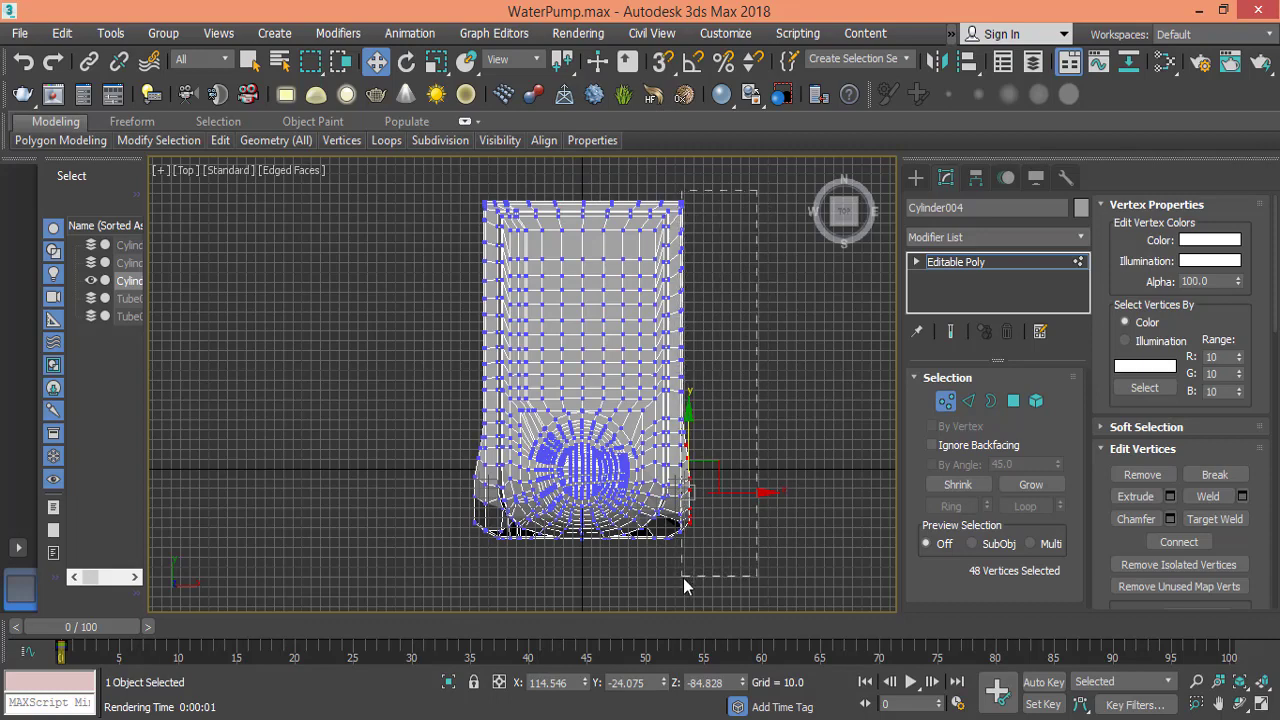
left_click_drag(684, 578, 684, 578)
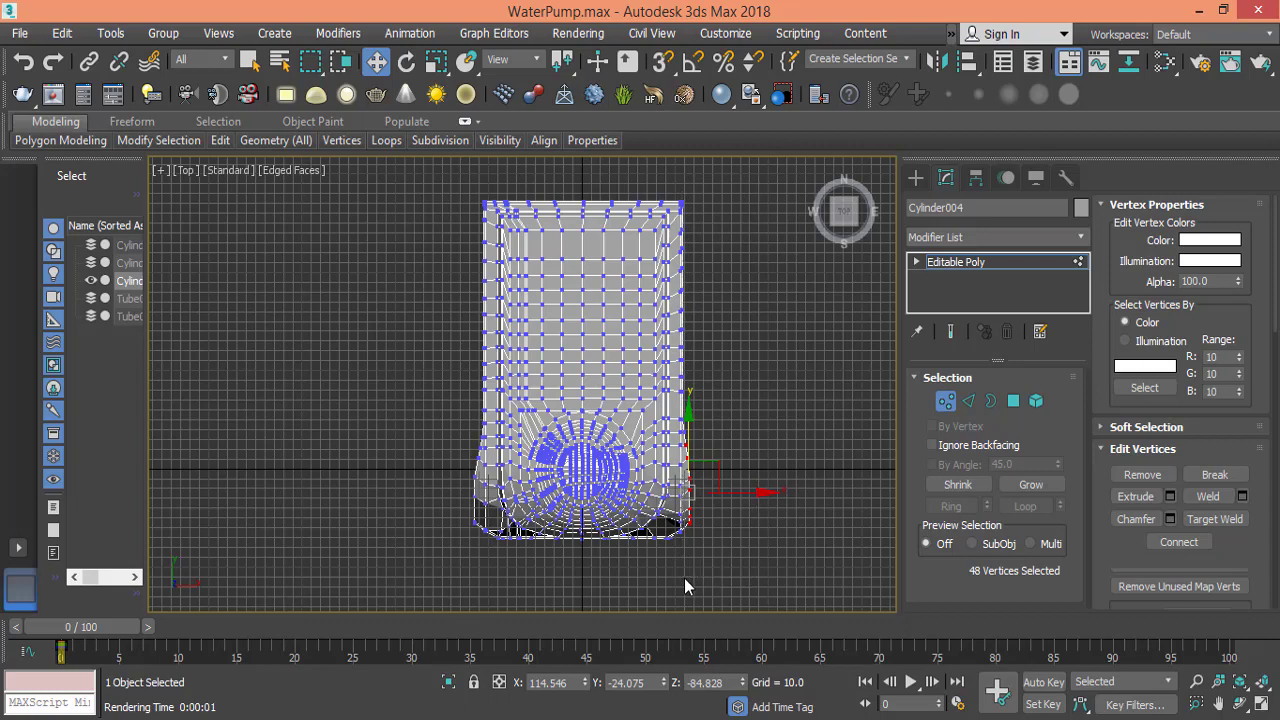
scroll(709, 292, "up", 4)
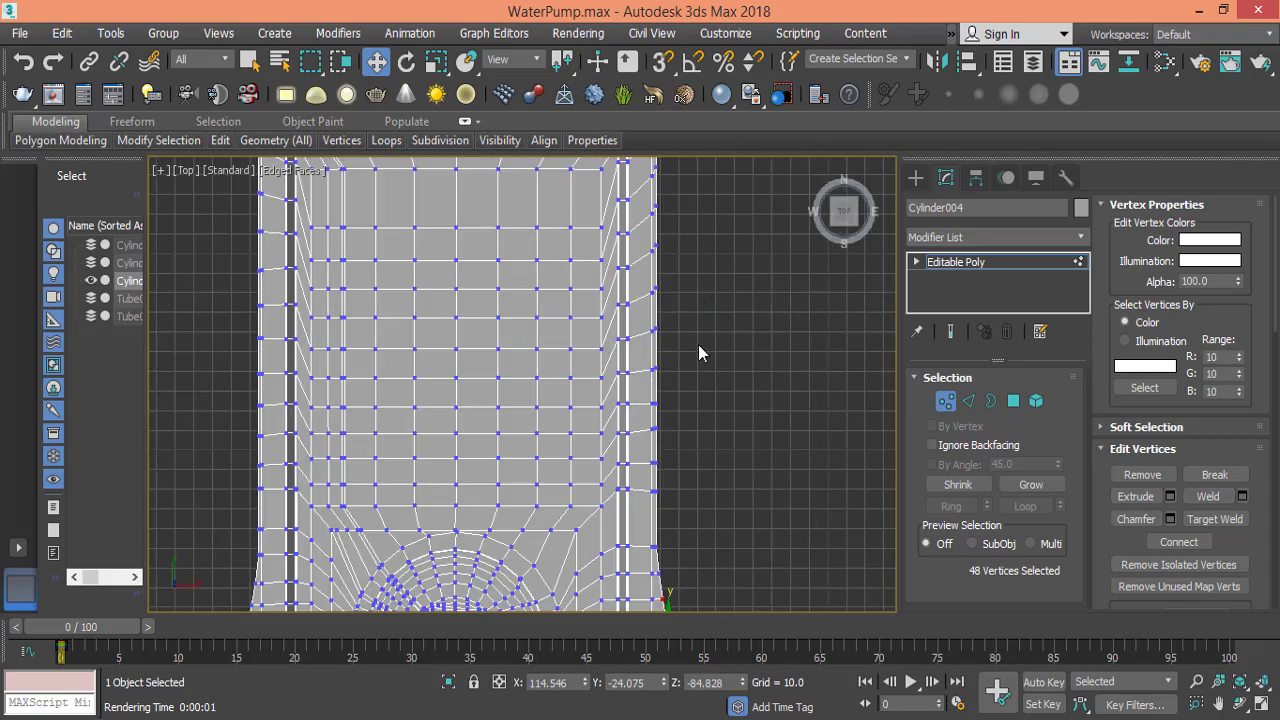
left_click_drag(682, 462, 661, 600)
left_click_drag(660, 600, 661, 600)
left_click_drag(674, 428, 653, 548)
left_click_drag(668, 535, 655, 553)
scroll(665, 340, "up", 3)
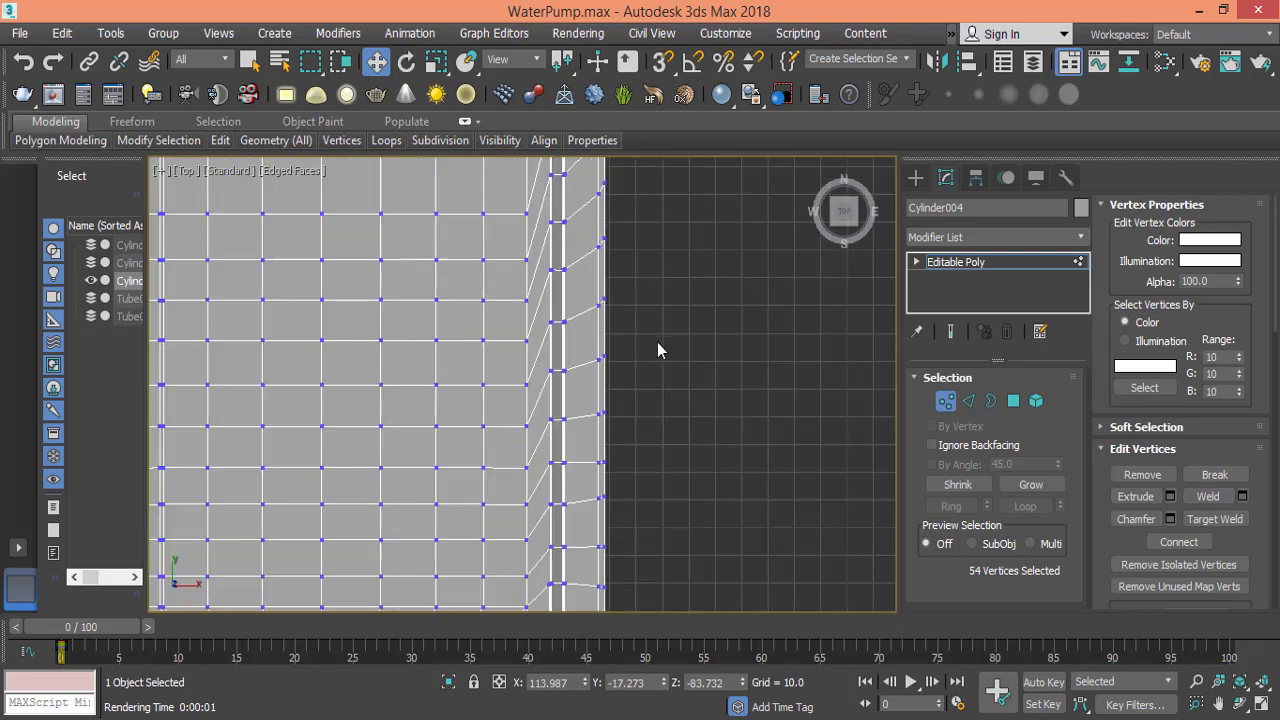
- Extend the selection with the remaining outermost right-side vertices up to the back corner
left_click_drag(605, 240, 603, 637)
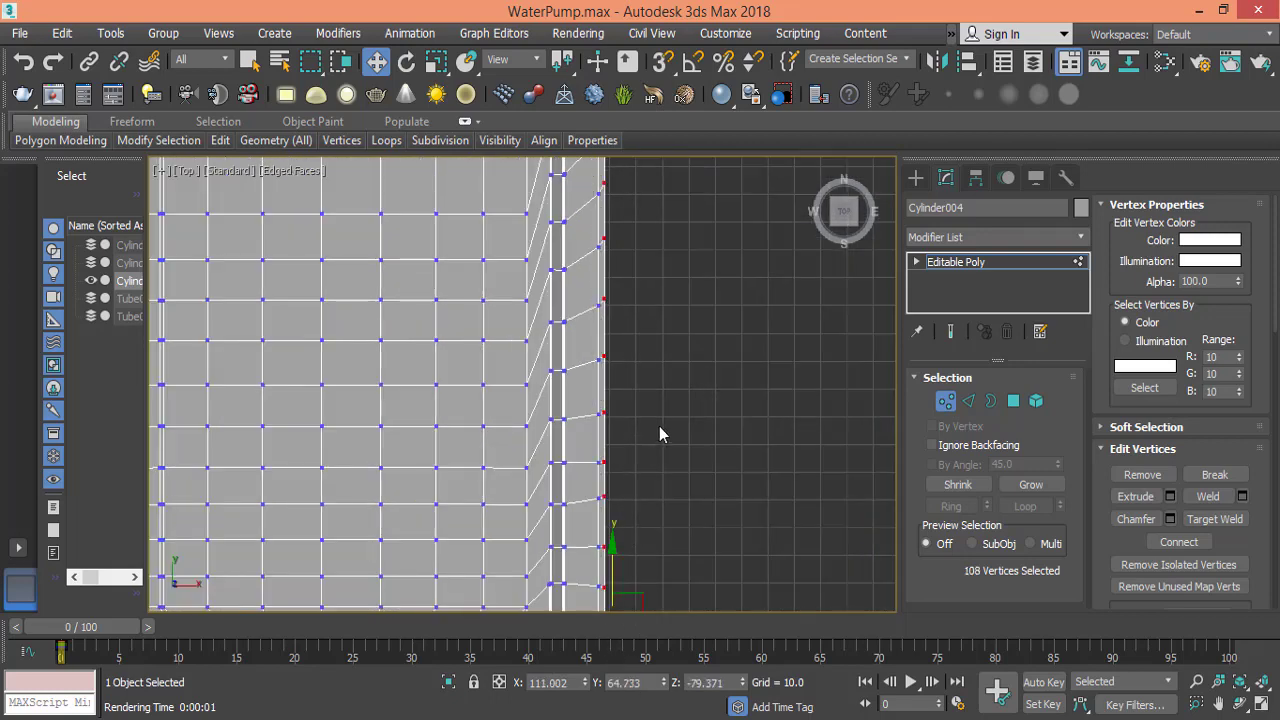
middle_click_drag(659, 434, 666, 300)
scroll(641, 490, "up", 2)
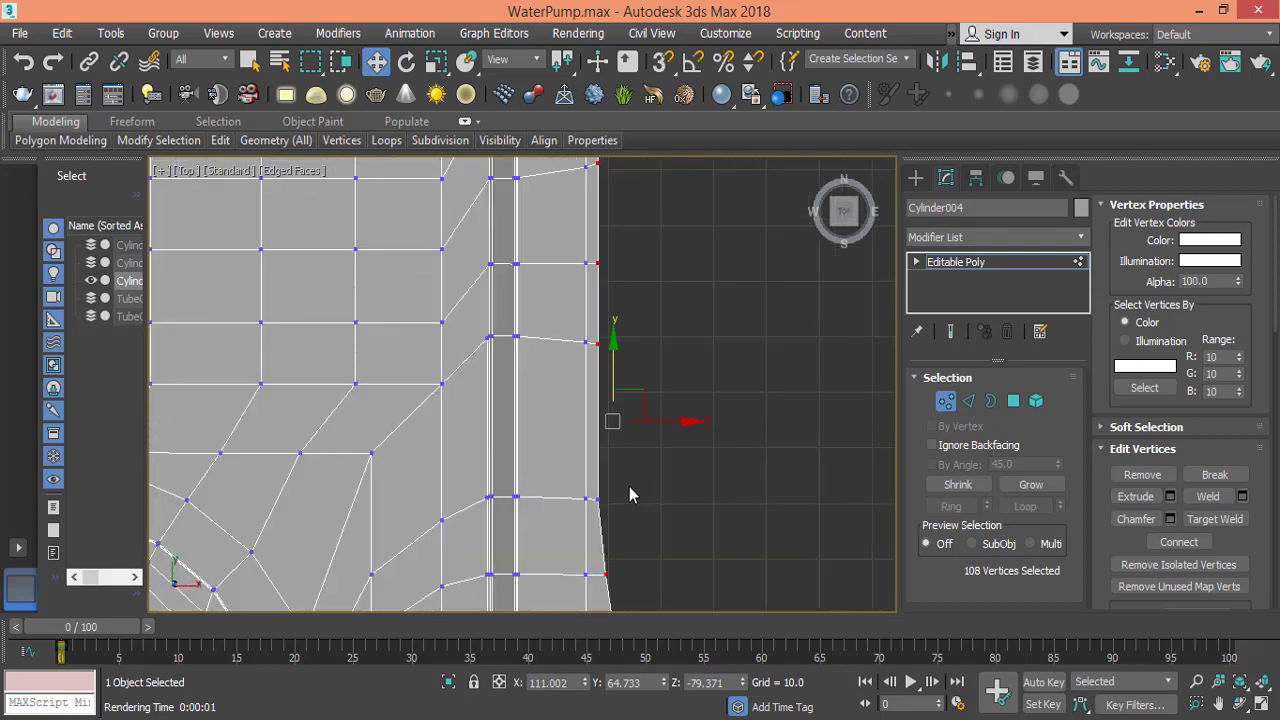
left_click_drag(627, 483, 595, 538, "ctrl")
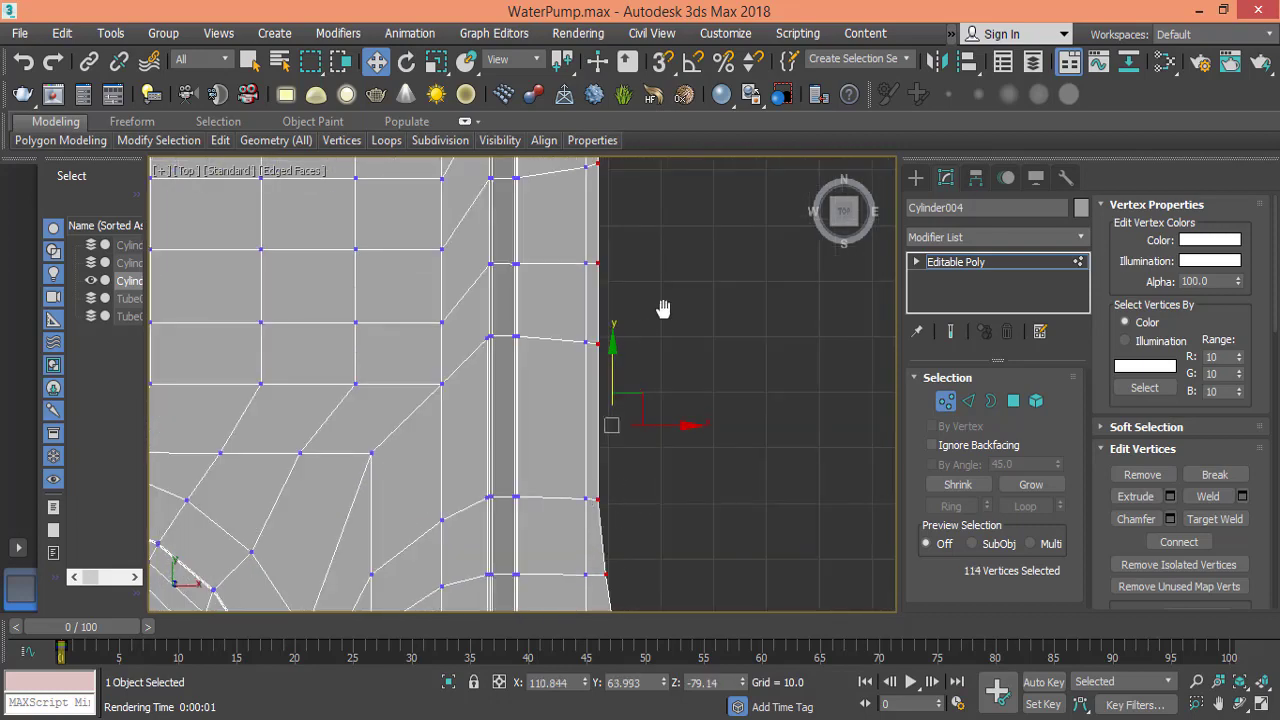
scroll(660, 450, "down", 3)
middle_click_drag(651, 314, 645, 614)
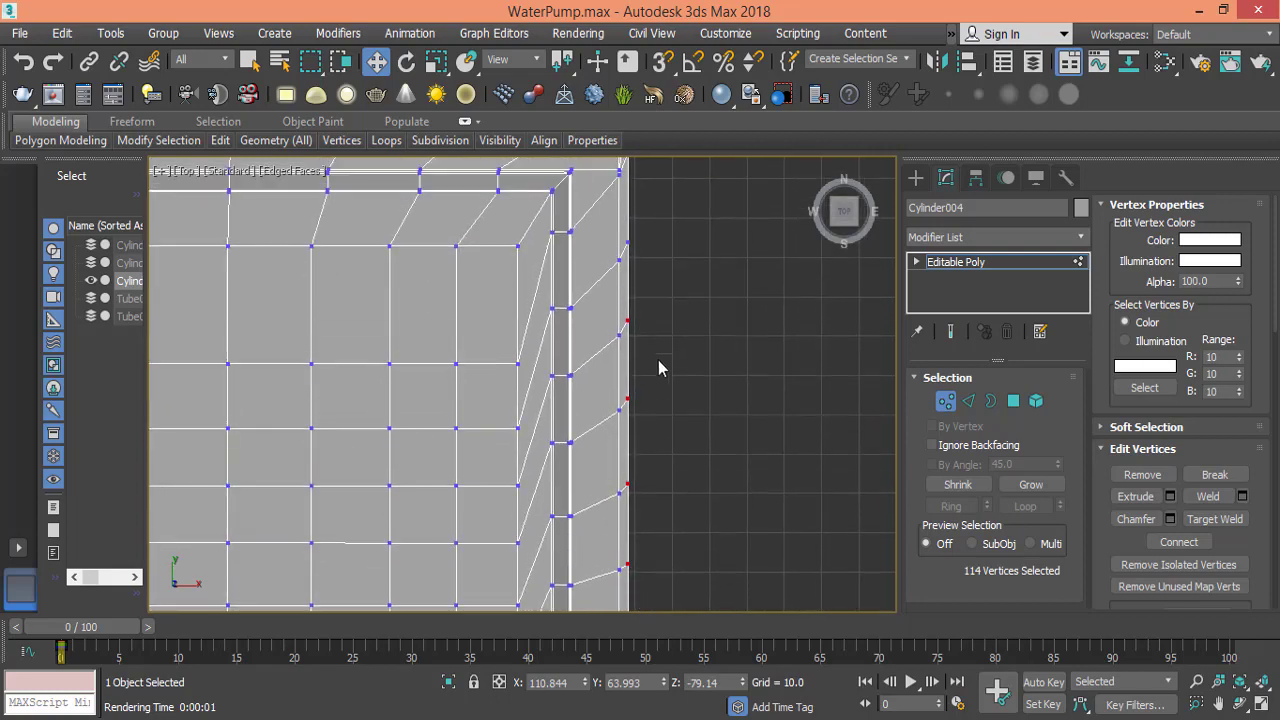
middle_click_drag(662, 347, 666, 406)
left_click_drag(675, 176, 630, 346)
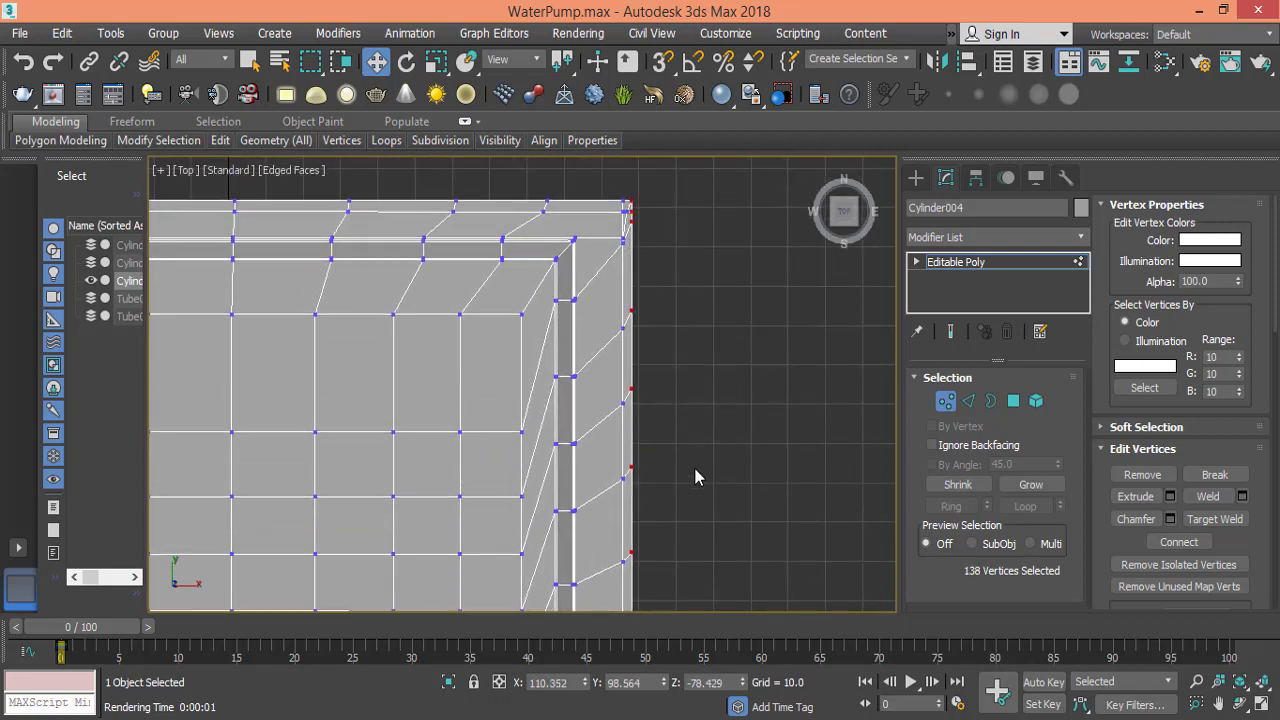
- Scale the selected right-side vertices along X into a straight line and move them outward to about X 114.3
scroll(697, 477, "down", 3)
middle_click_drag(685, 503, 712, 297)
middle_click_drag(714, 435, 646, 414)
scroll(671, 348, "down", 2)
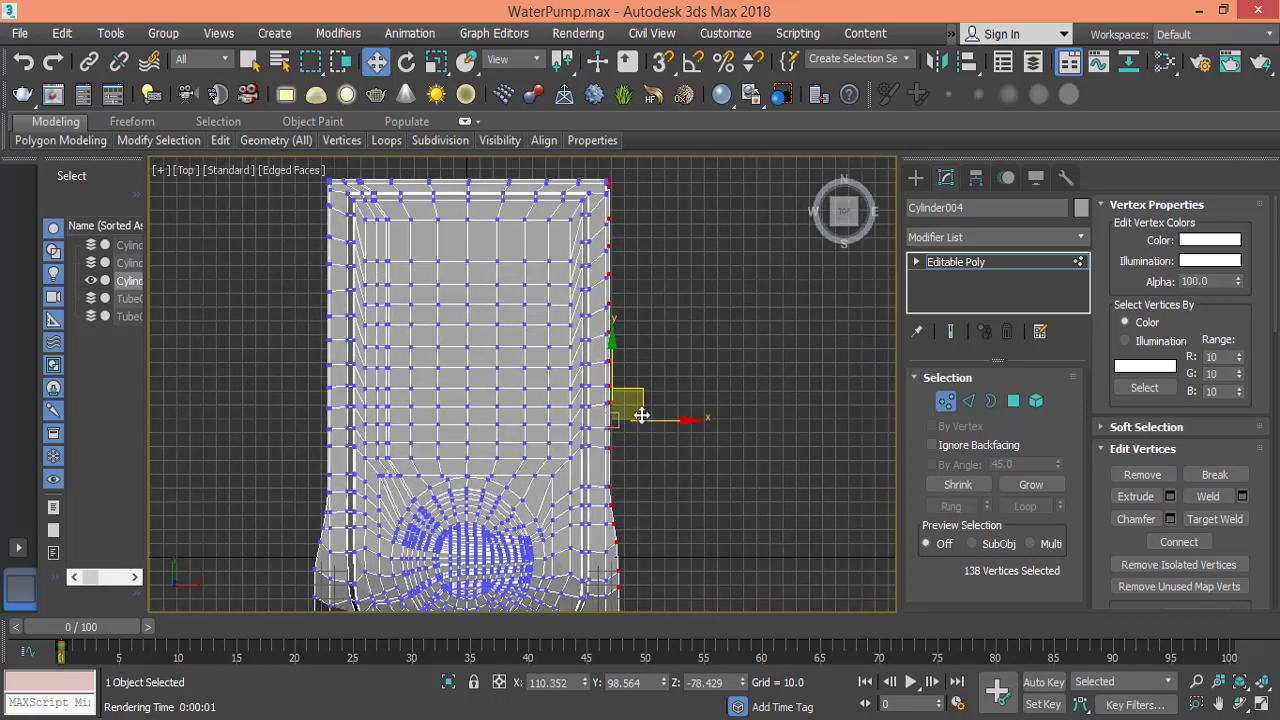
scroll(641, 415, "down", 3)
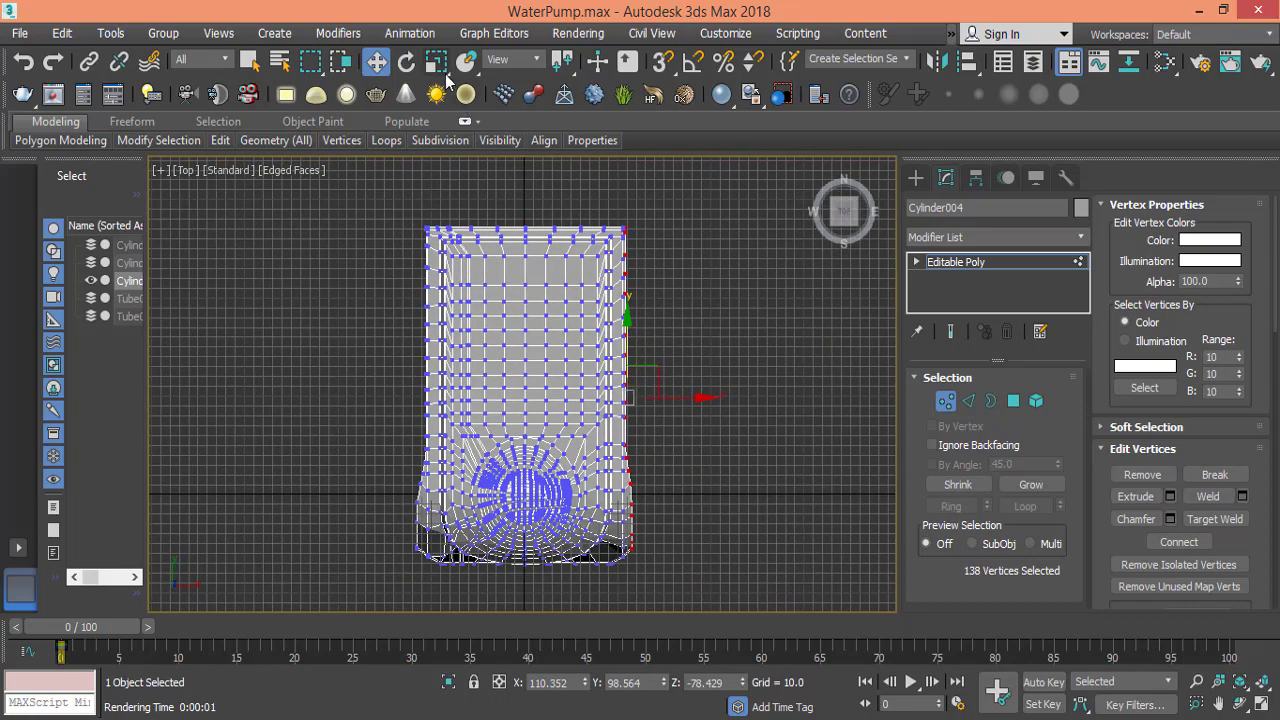
left_click(436, 62)
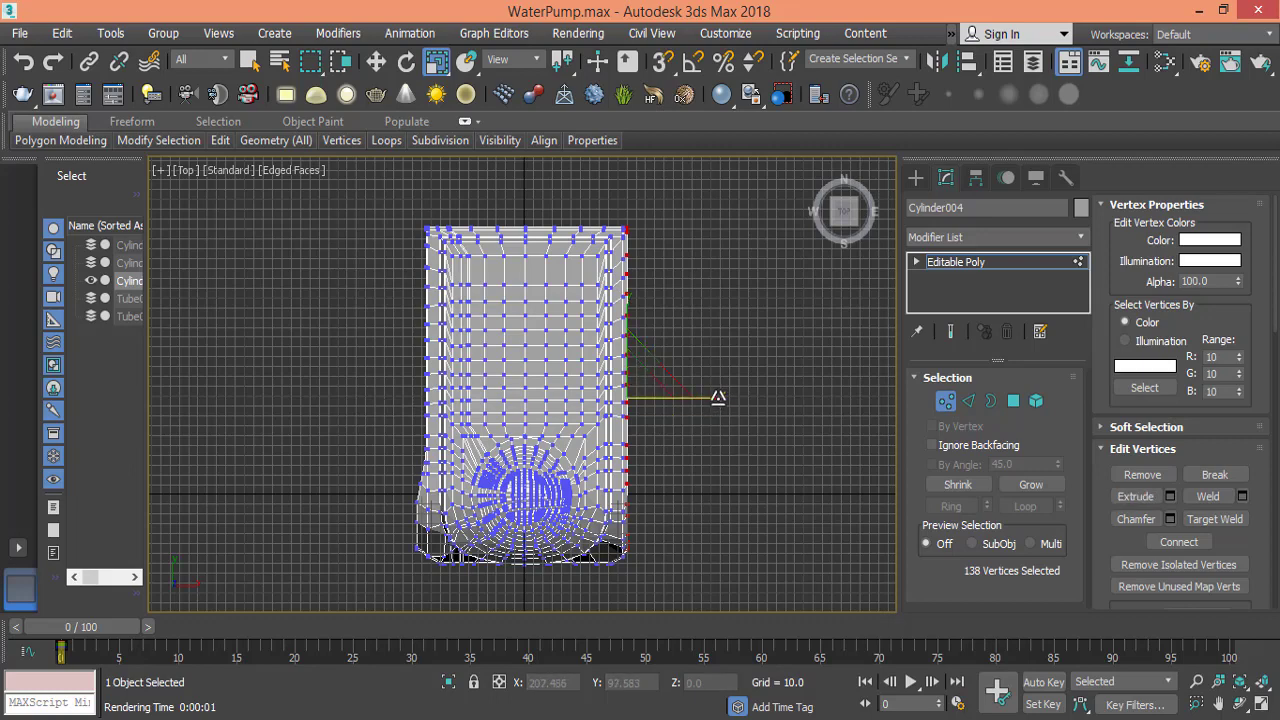
left_click(376, 62)
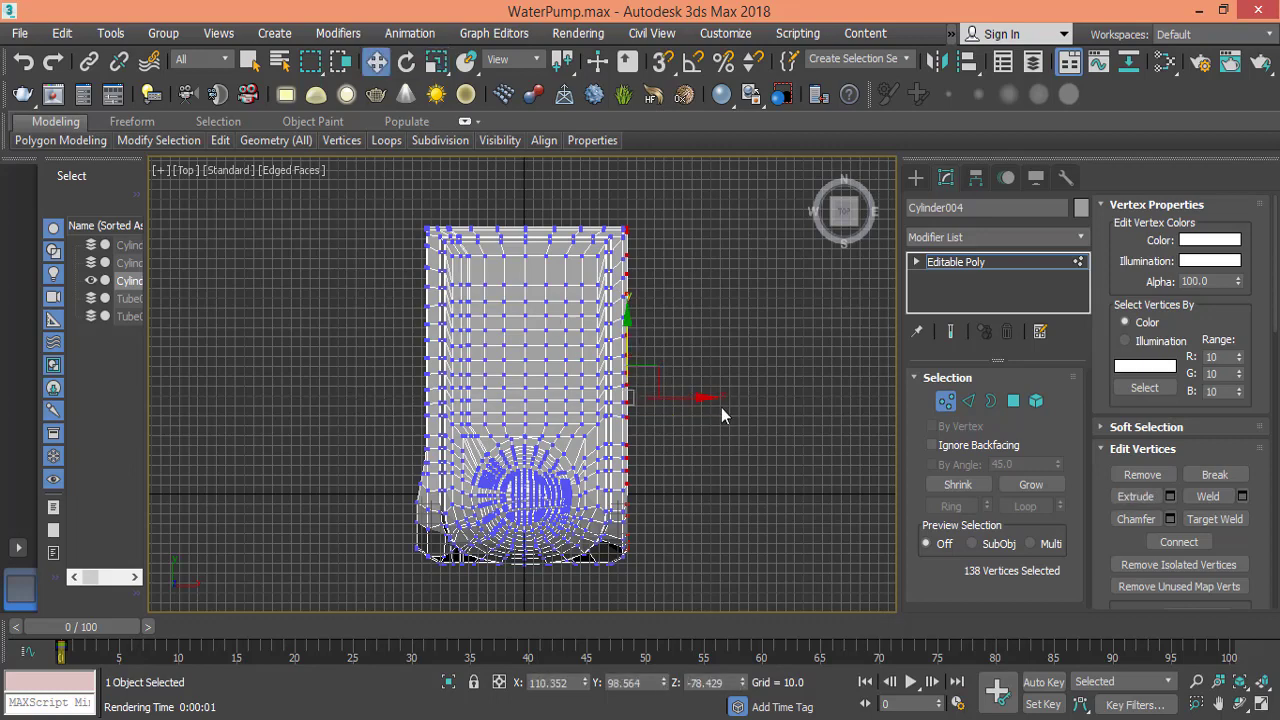
left_click_drag(706, 398, 709, 400)
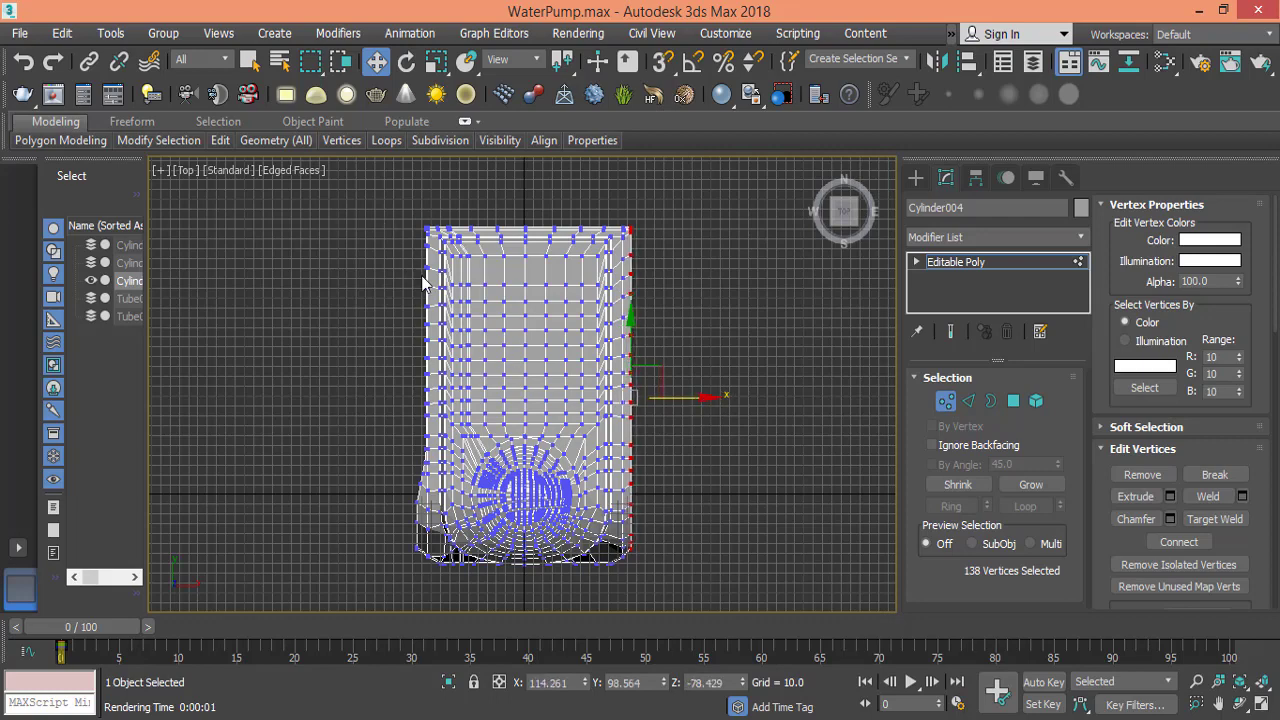
- Select the outermost vertices on the front flared part of the body's left side
middle_click_drag(450, 282, 591, 260)
scroll(560, 446, "up", 6)
middle_click_drag(561, 440, 566, 307)
left_click_drag(576, 541, 589, 546)
scroll(637, 540, "up", 5)
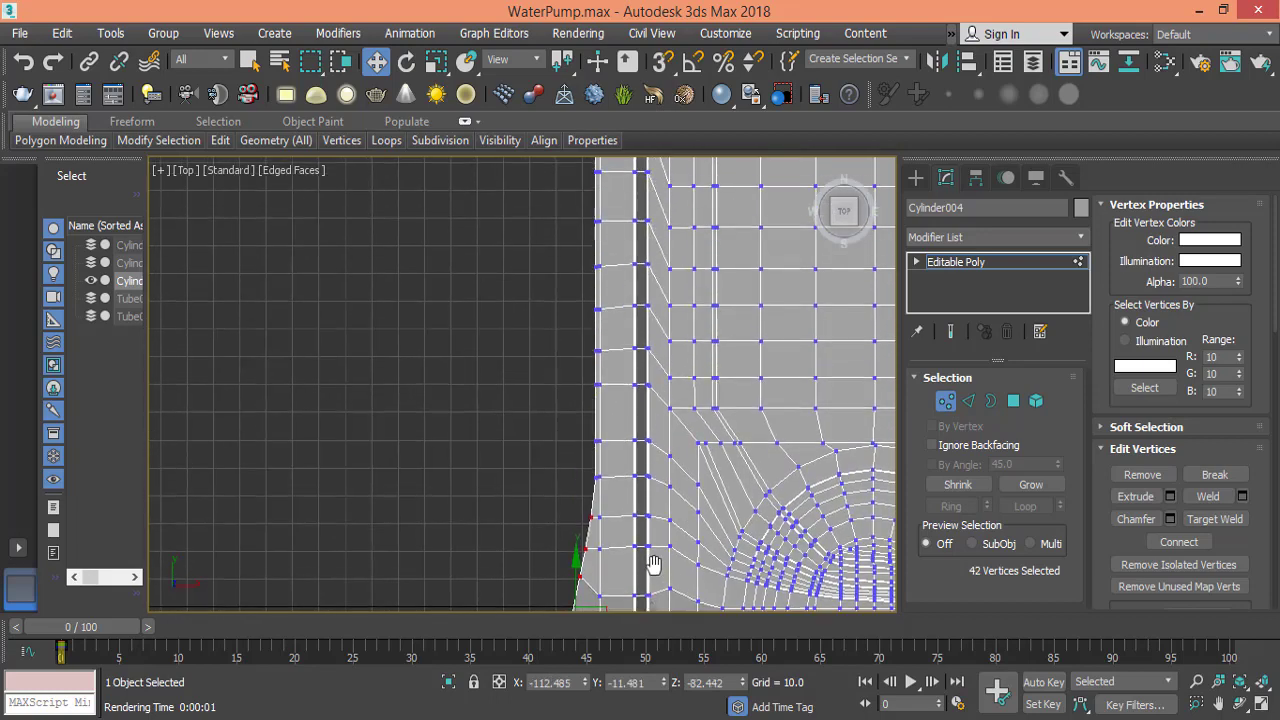
- Add the remaining outermost left-side vertices up to the back corner to the selection, leaving out the inner row
left_click_drag(568, 228, 597, 543, "ctrl")
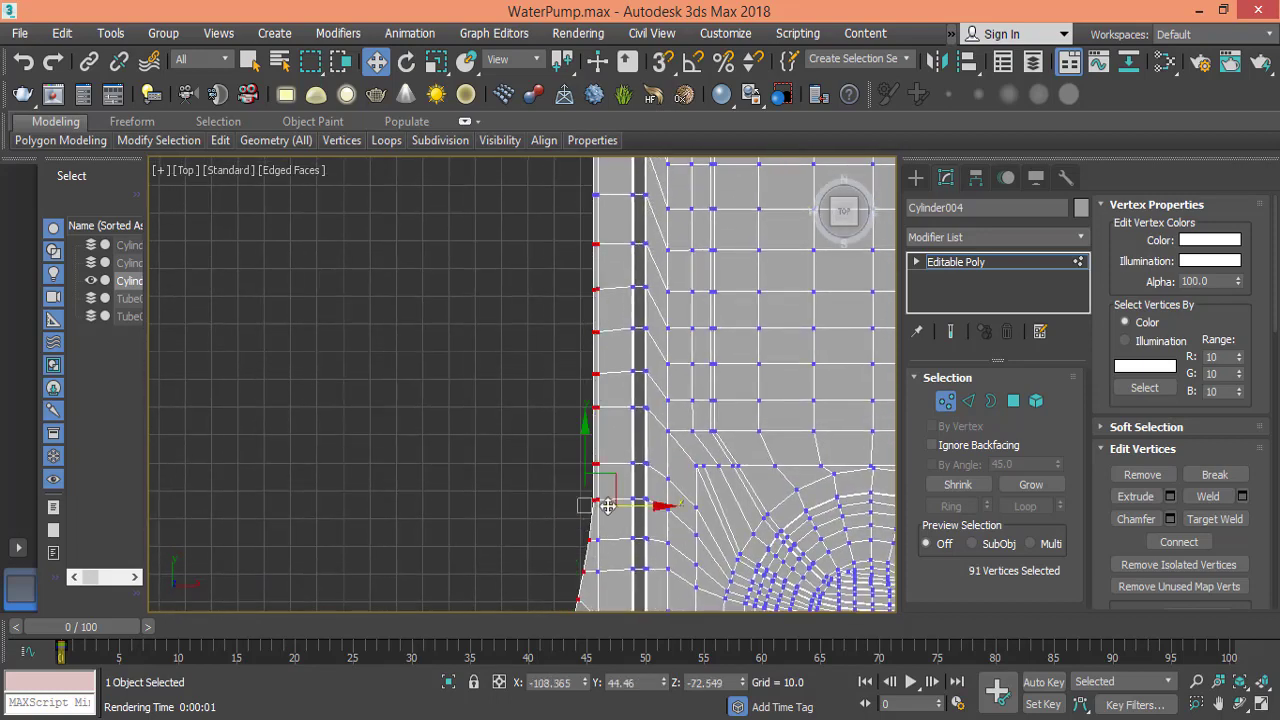
key("ctrl+z")
scroll(628, 445, "up", 2)
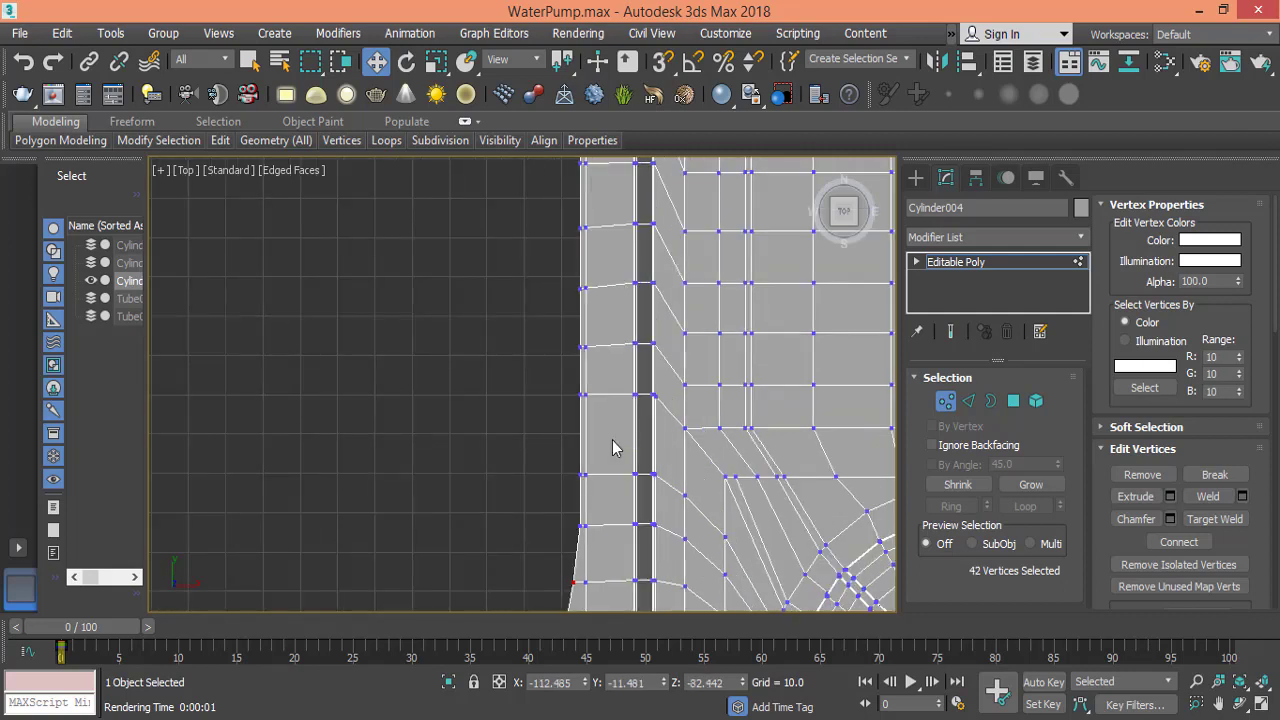
left_click_drag(560, 215, 585, 583)
middle_click_drag(637, 345, 654, 681)
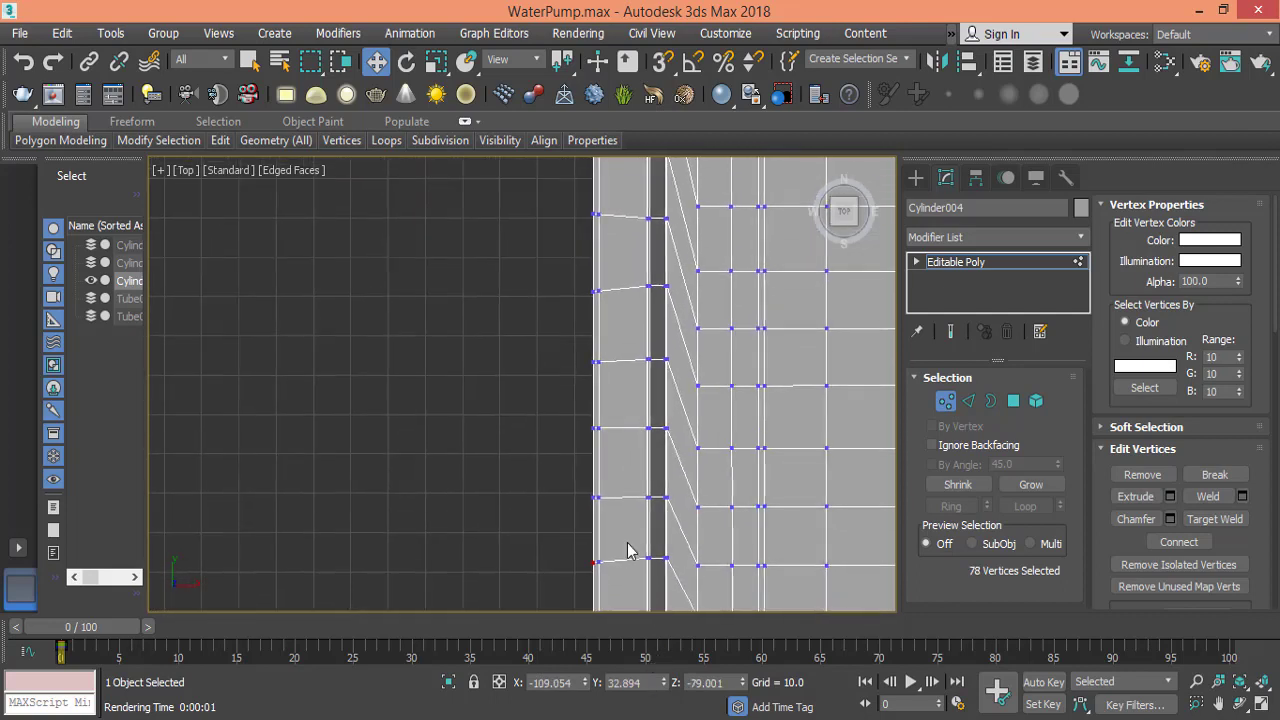
left_click_drag(562, 186, 600, 557)
left_click_drag(556, 182, 608, 500)
middle_click_drag(608, 500, 620, 568)
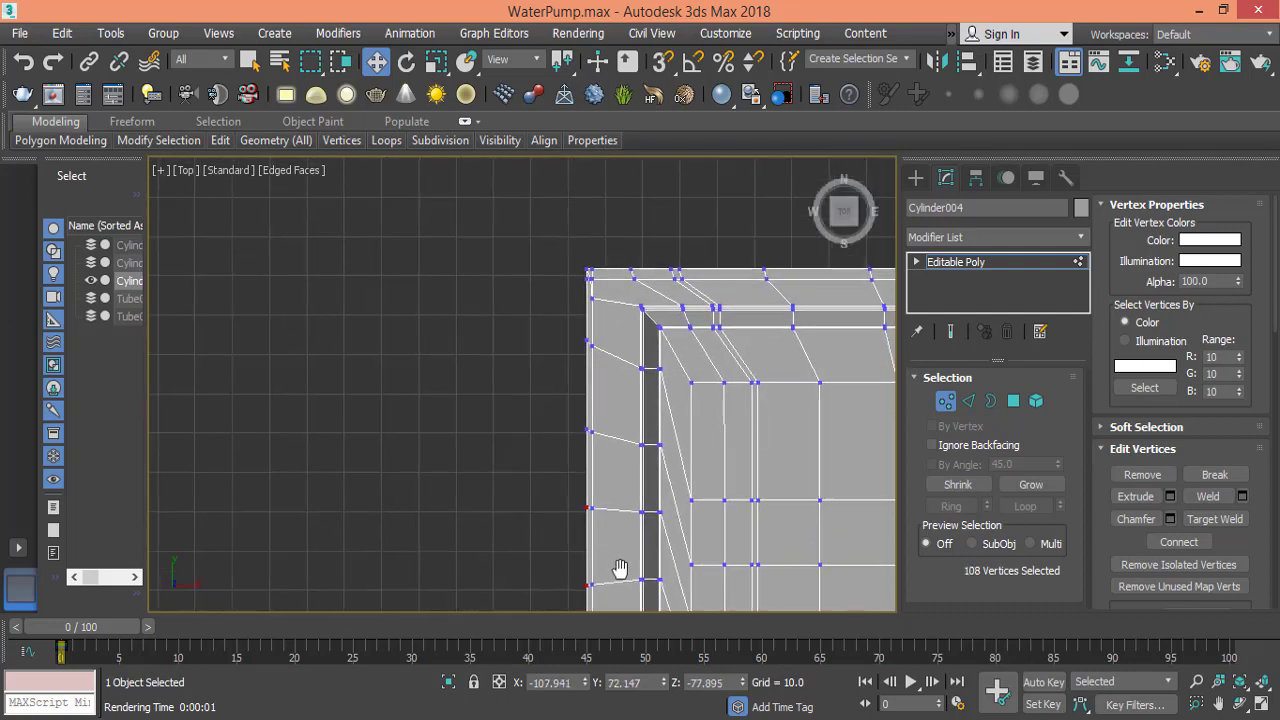
left_click_drag(538, 233, 590, 455)
- Scale the selected left-side vertices along X to flatten them into a straight line
middle_click_drag(652, 387, 611, 223)
scroll(637, 415, "down", 3)
middle_click_drag(640, 461, 574, 345)
key("r")
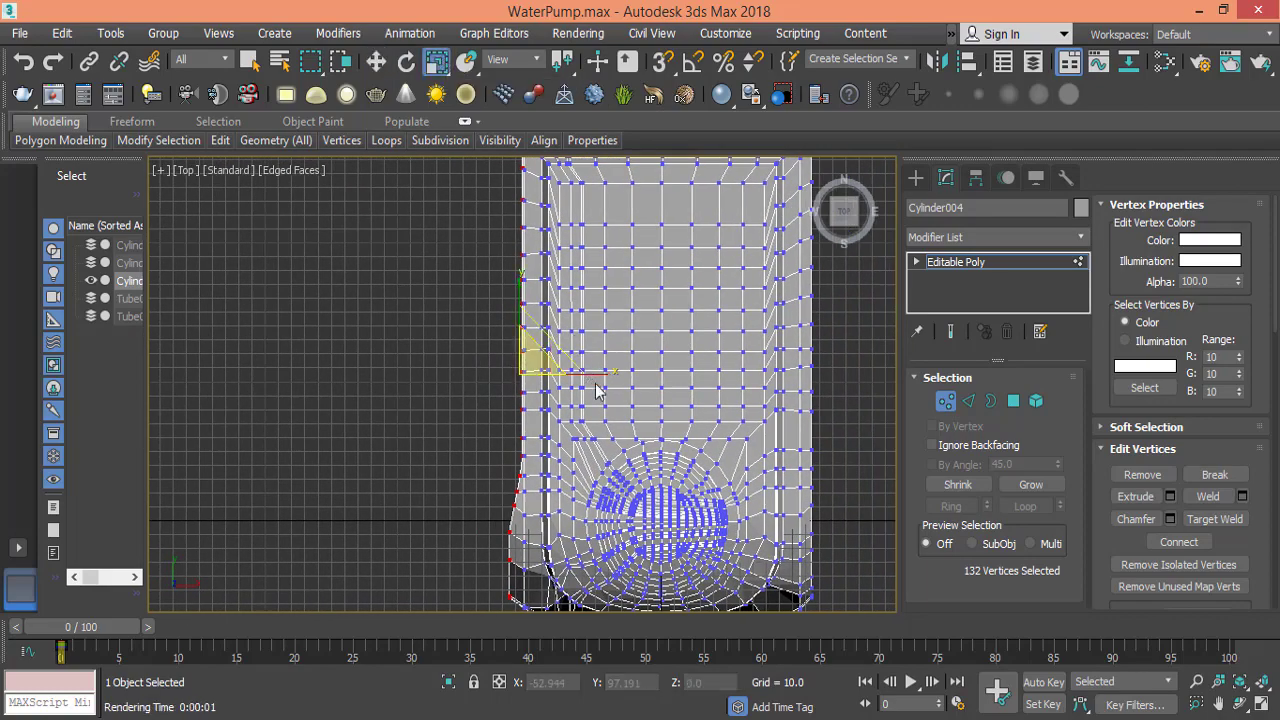
left_click_drag(608, 370, 171, 397)
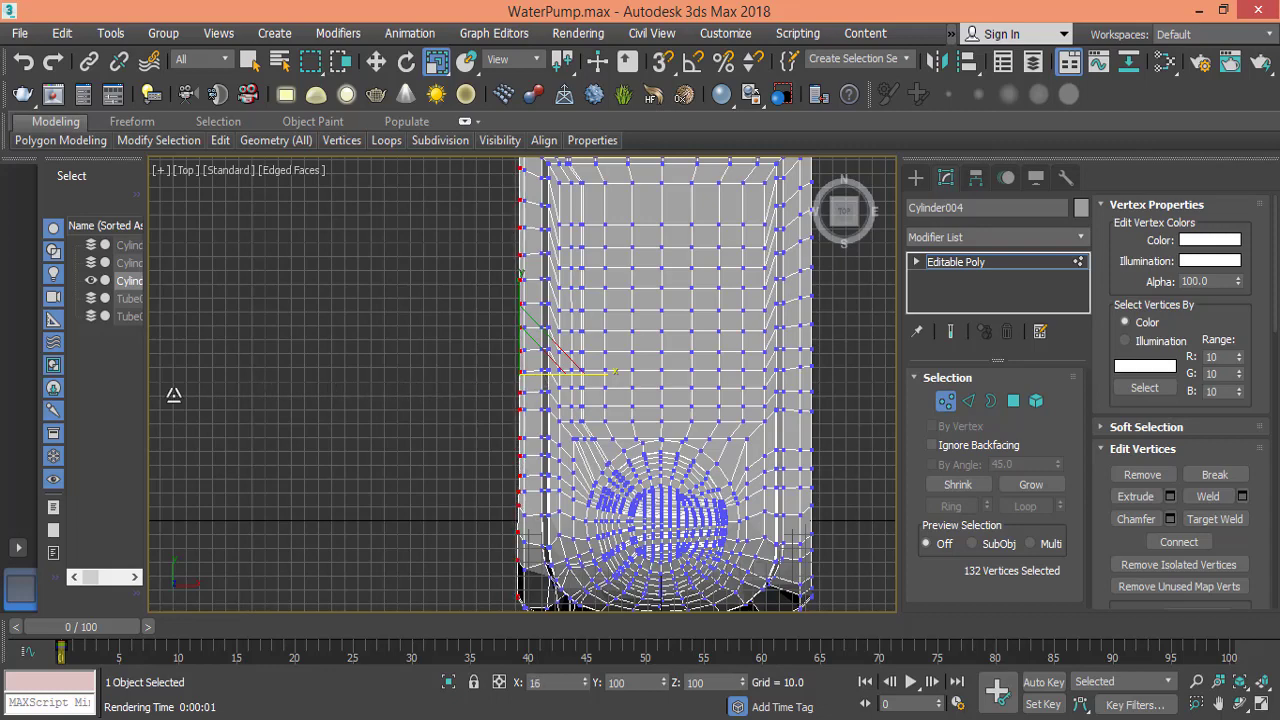
left_click_drag(601, 376, 105, 405)
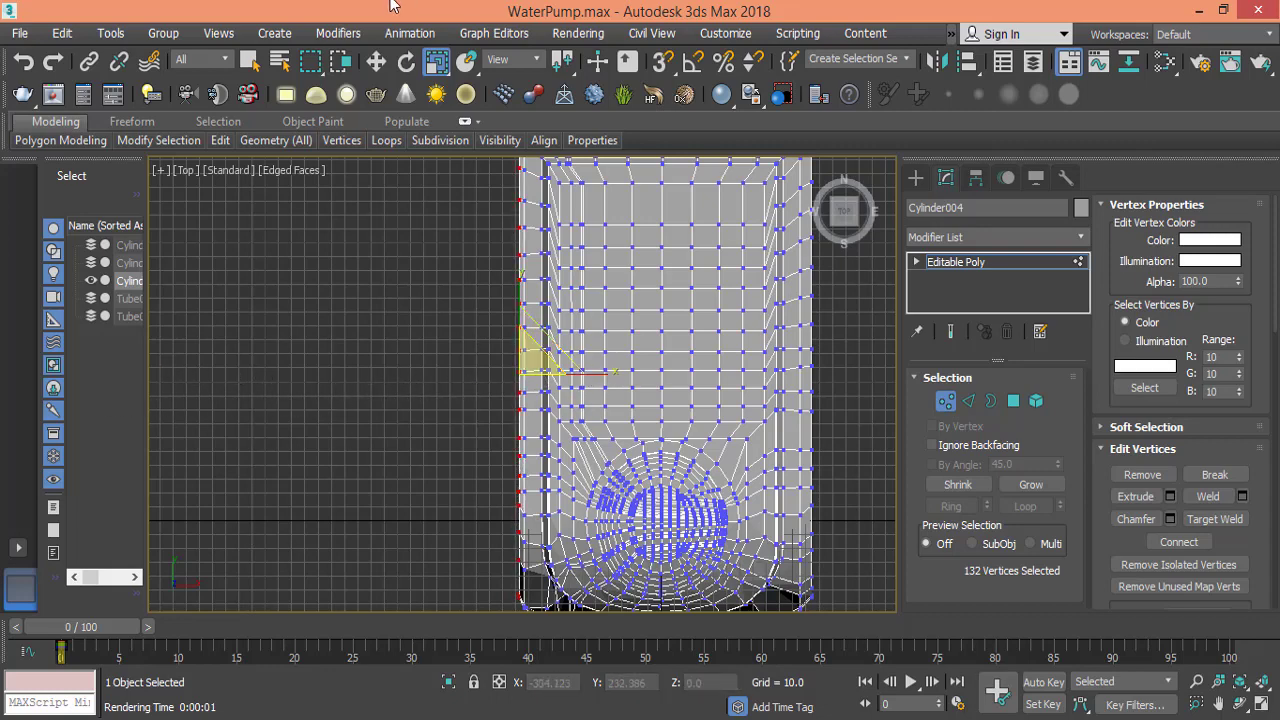
- Move the flattened left-side vertices outward to about X -113.1 and check the body in perspective view
left_click(376, 62)
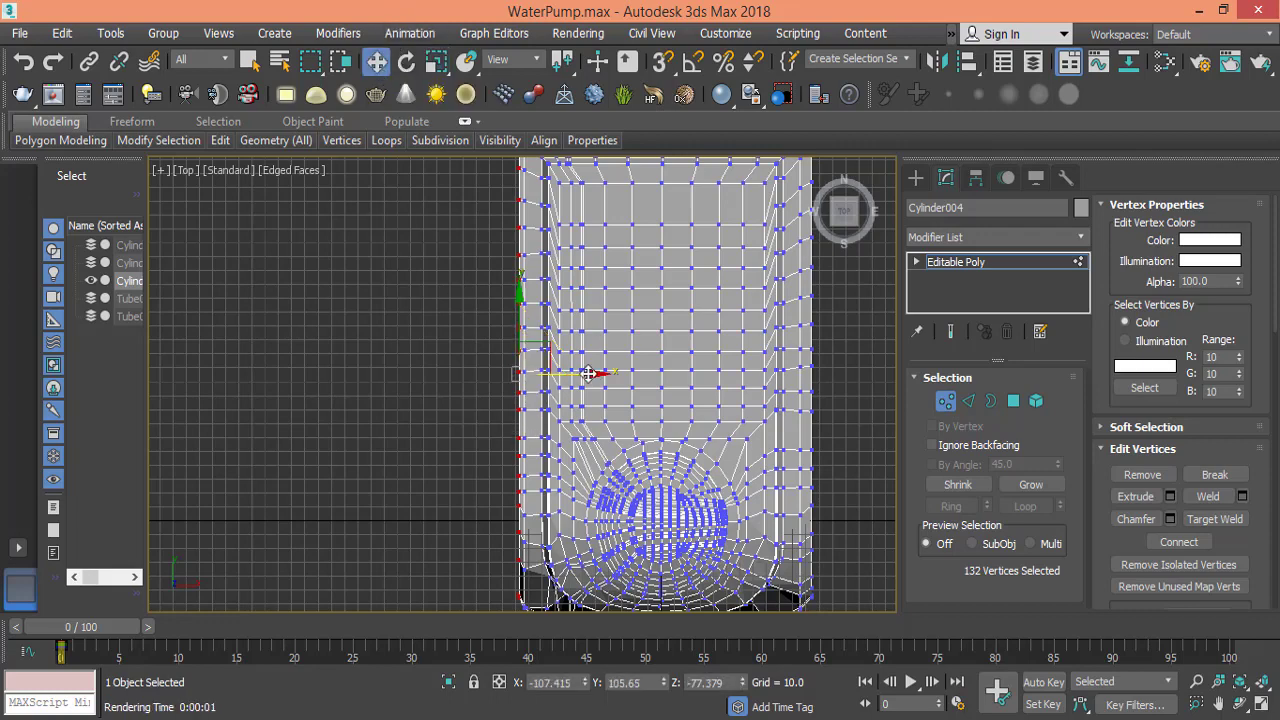
left_click_drag(583, 373, 582, 373)
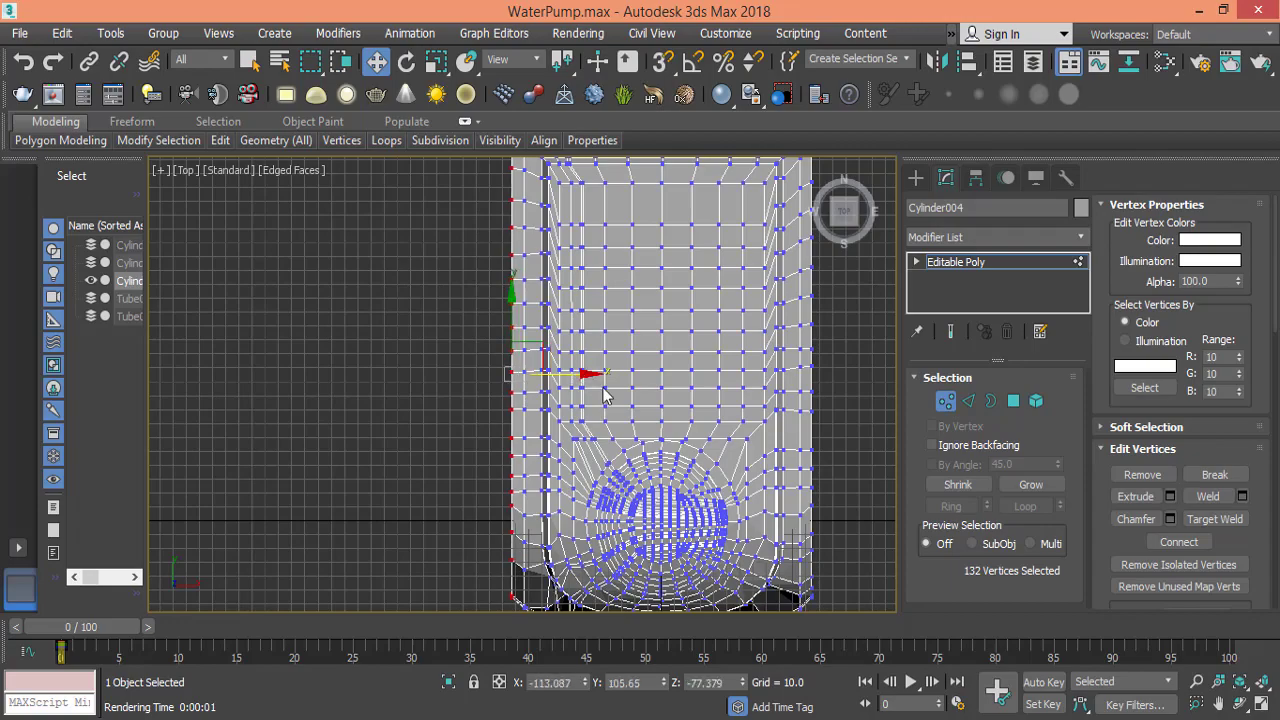
scroll(690, 418, "down", 2)
scroll(690, 418, "down", 2)
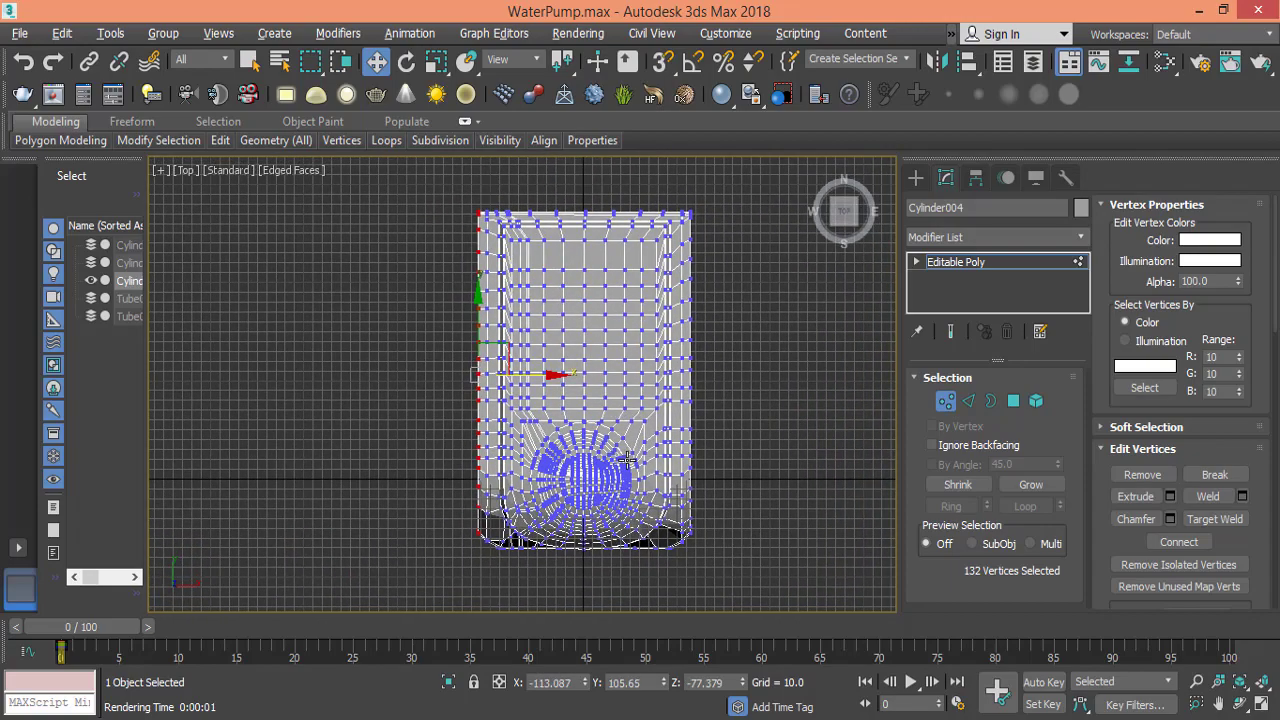
middle_click_drag(626, 455, 575, 342, "alt")
key("p")
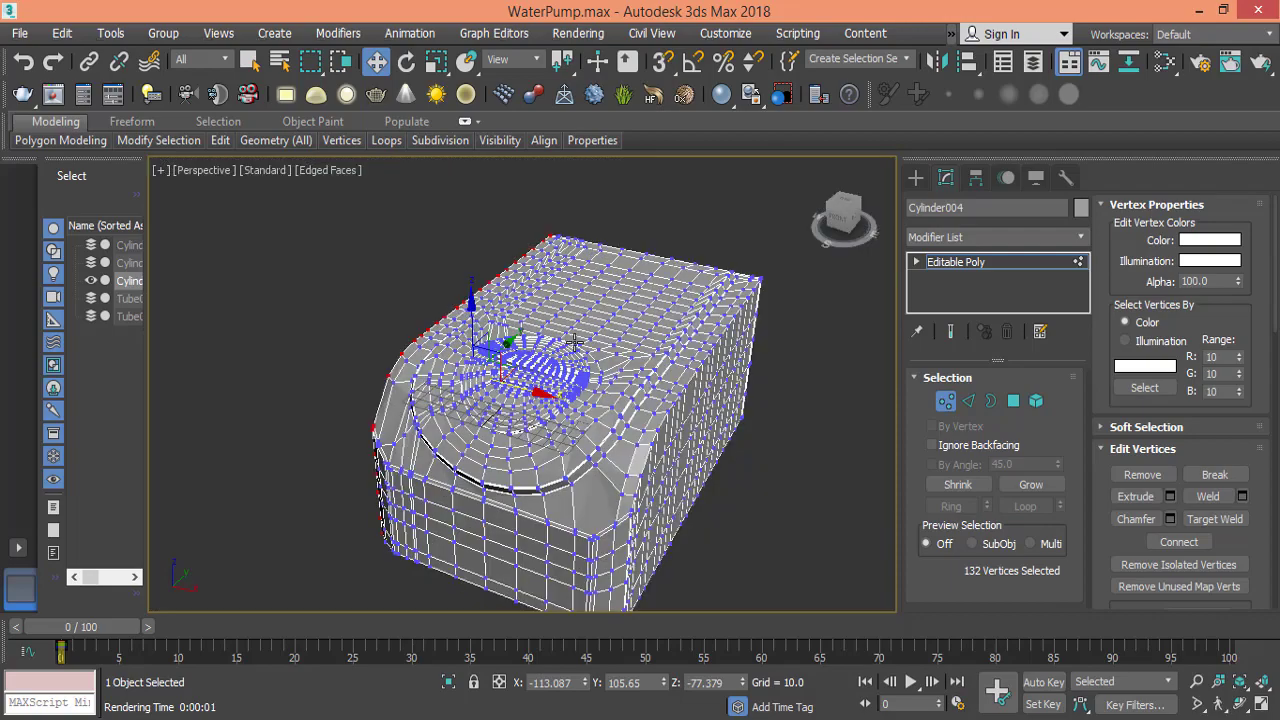
- Turn on Ignore Backfacing so that only the facing vertices of the body can be selected in the front view
middle_click_drag(622, 450, 550, 384)
scroll(578, 430, "up", 2)
middle_click_drag(496, 446, 502, 406)
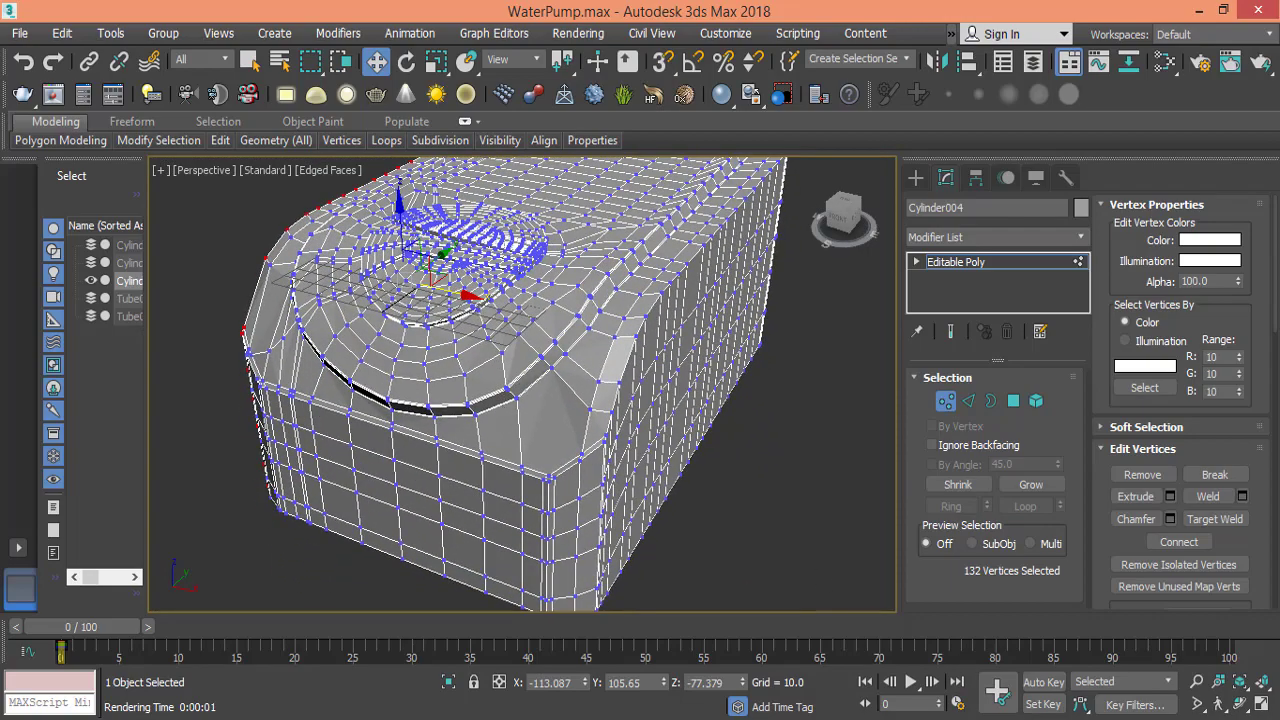
key("alt+Tab")
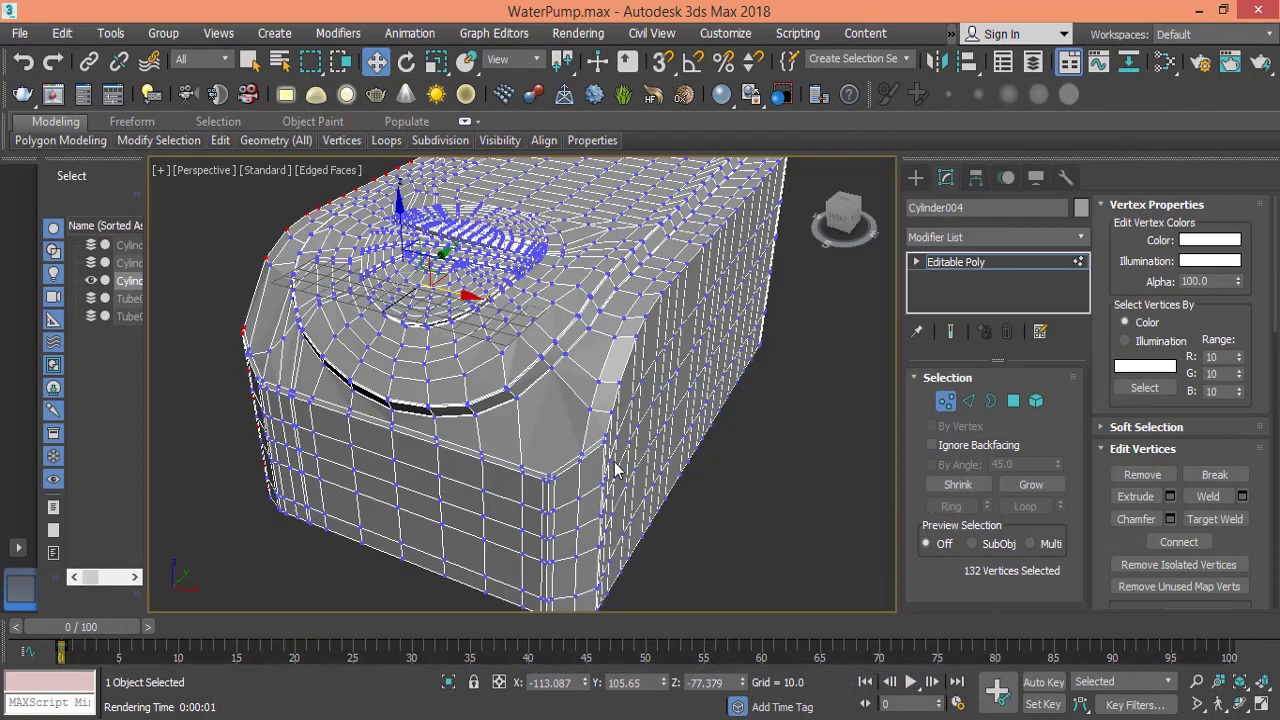
middle_click_drag(614, 458, 634, 438)
key("f")
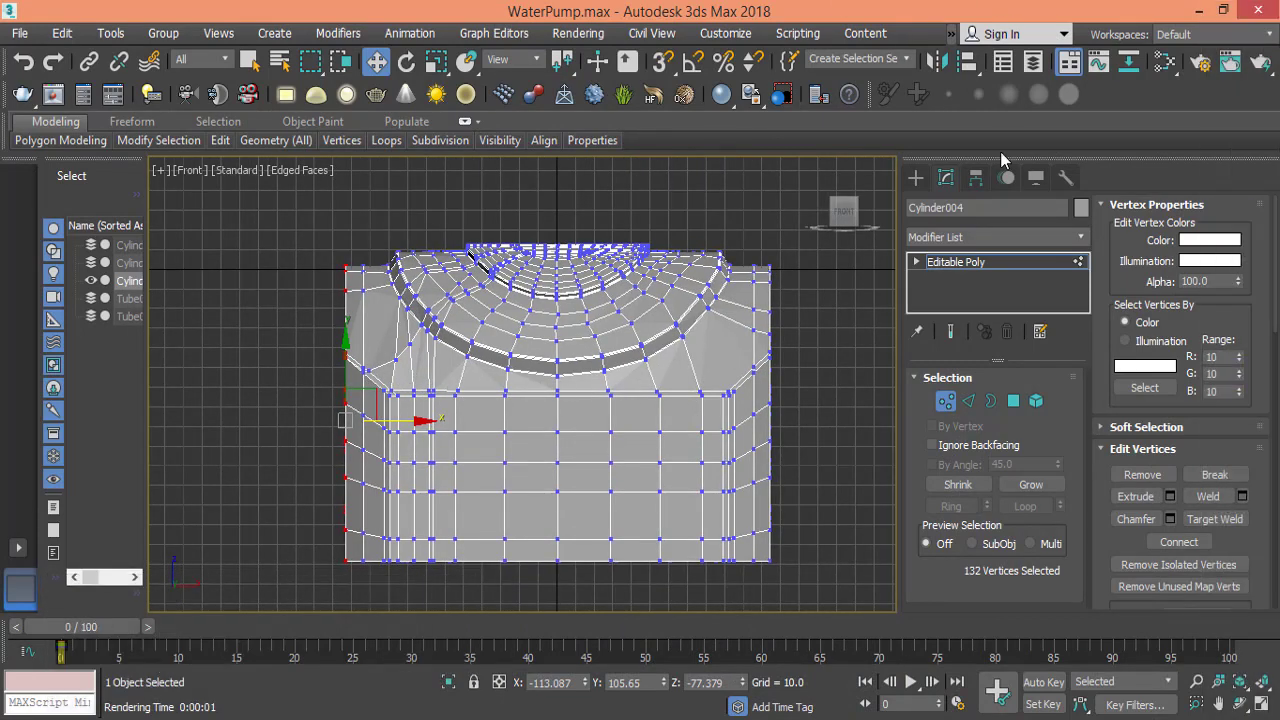
right_click(567, 407)
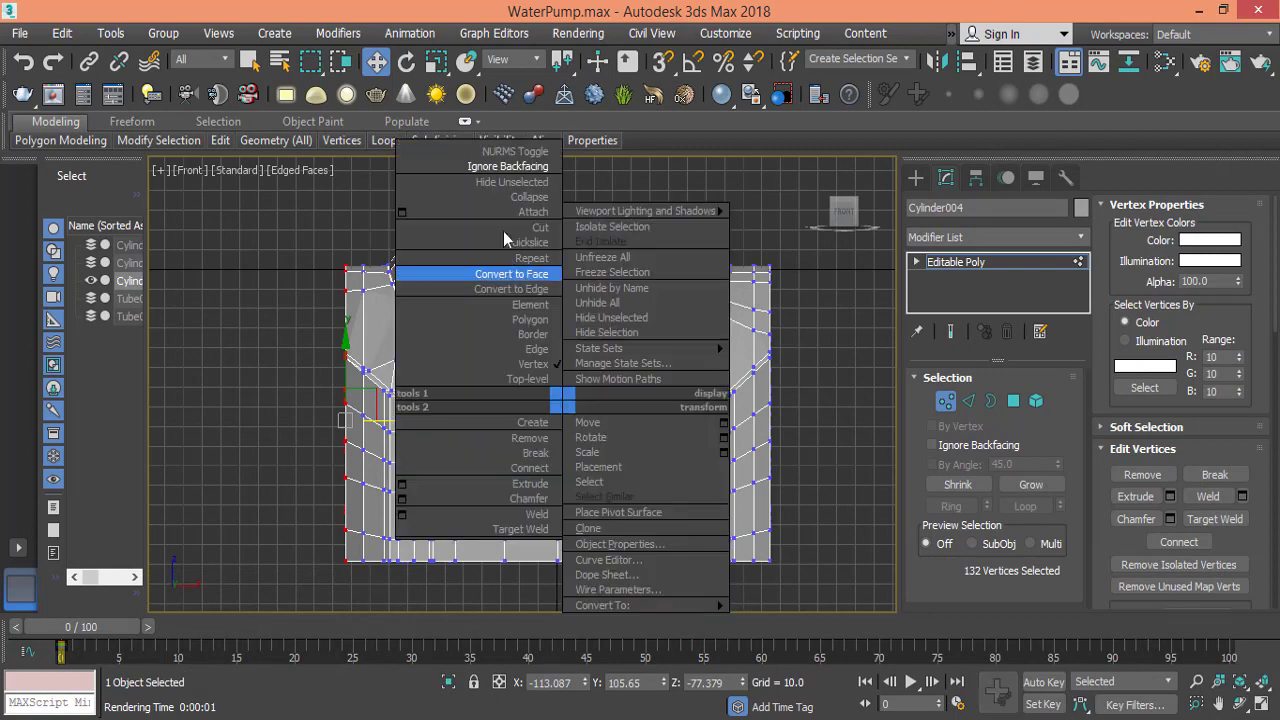
left_click(510, 166)
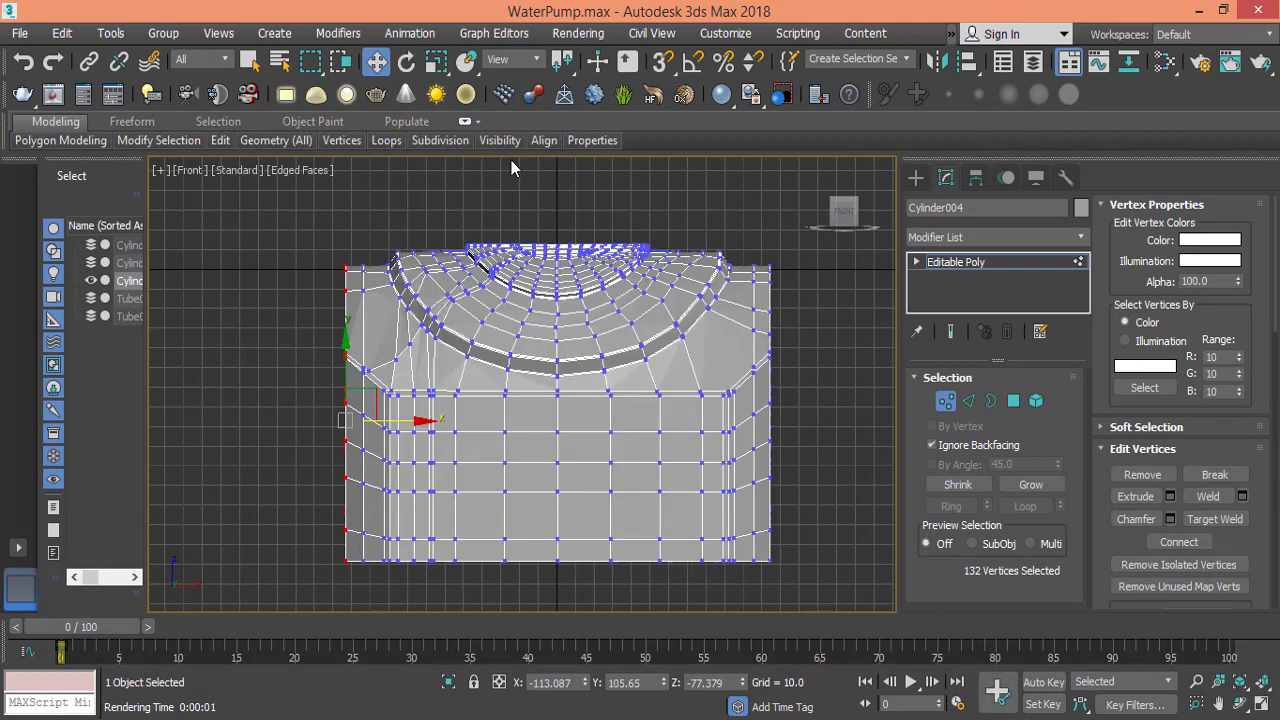
right_click(510, 416)
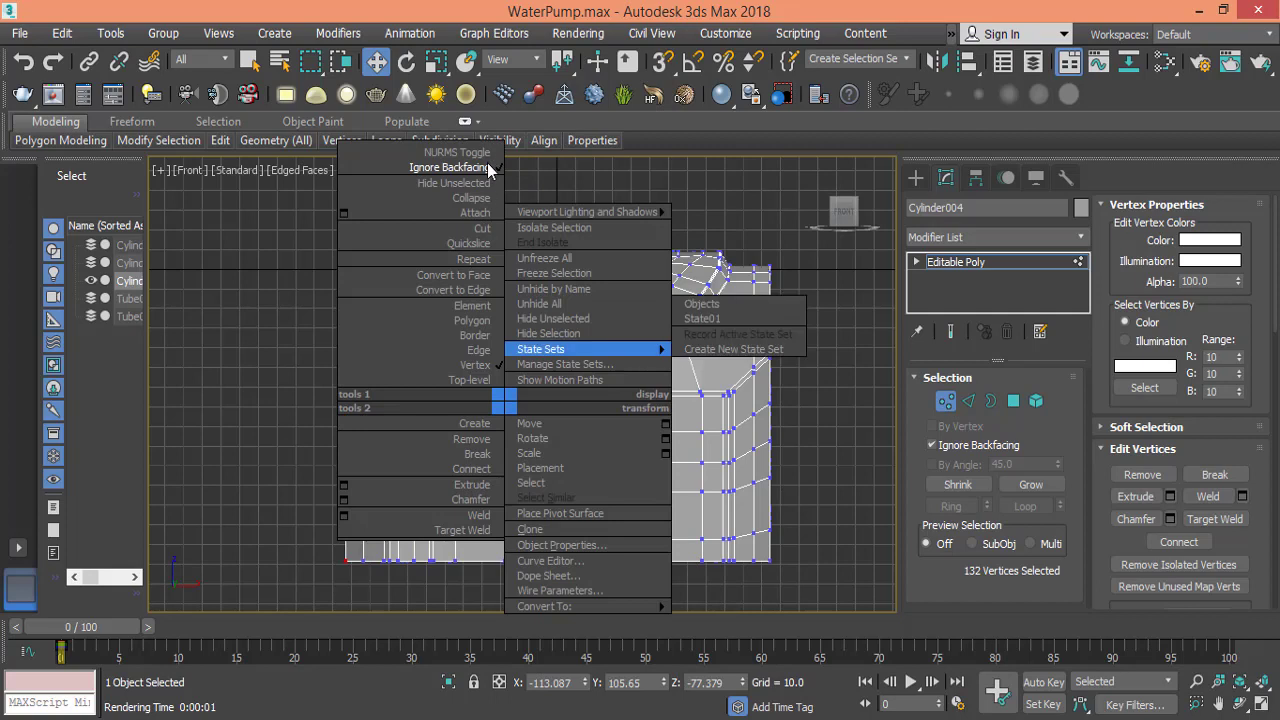
left_click(306, 227)
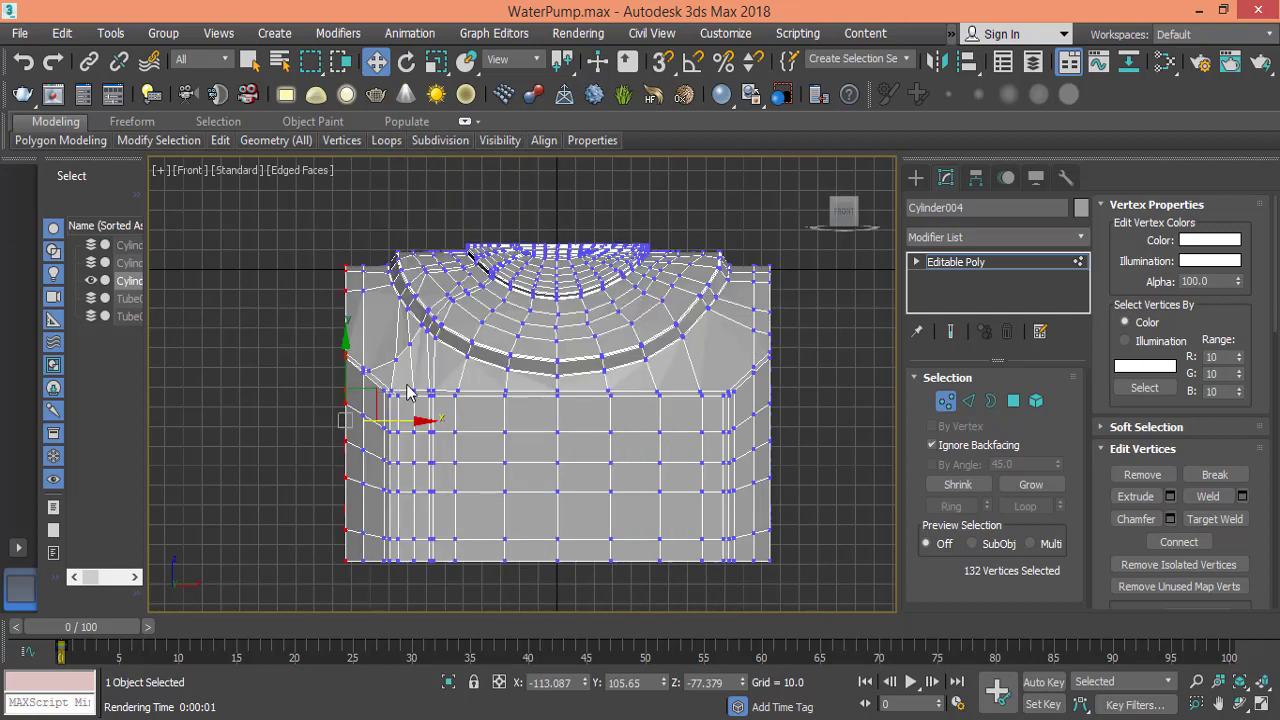
- Select the double row of vertices along the front face's upper edge, leaving out the corners, and check the selection around the body
left_click_drag(407, 382, 710, 418)
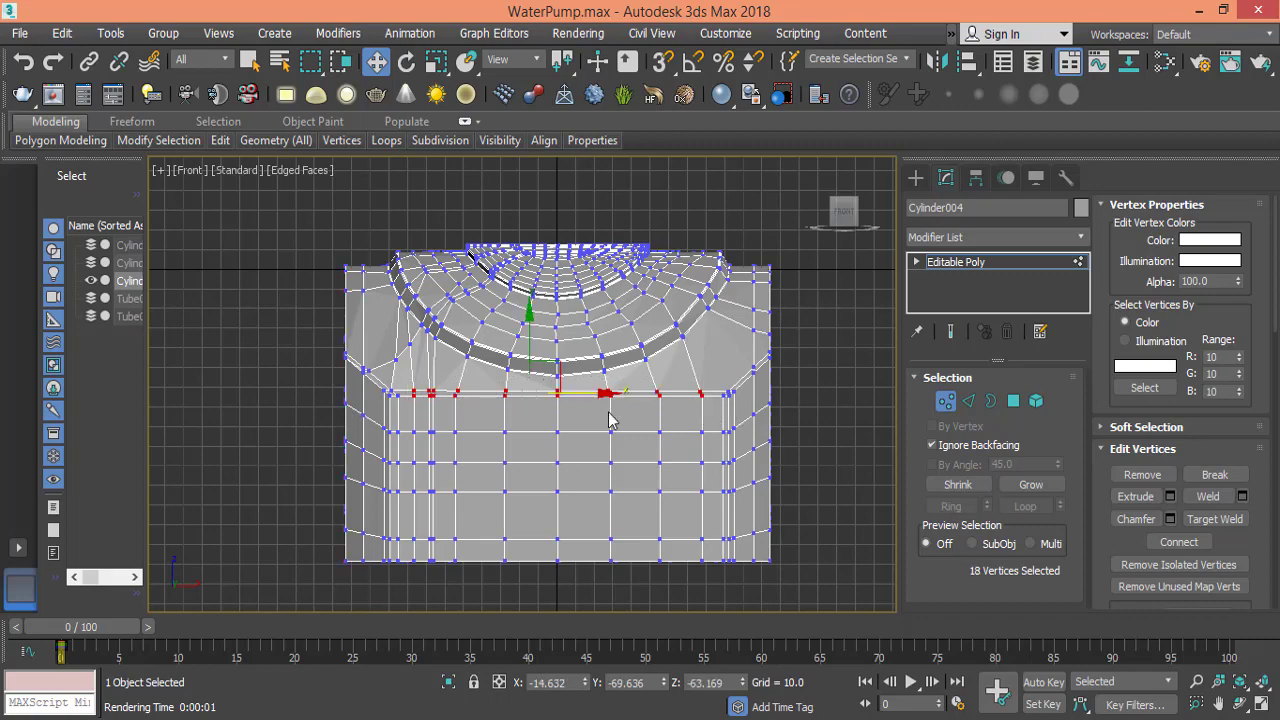
middle_click_drag(769, 372, 347, 382, "alt")
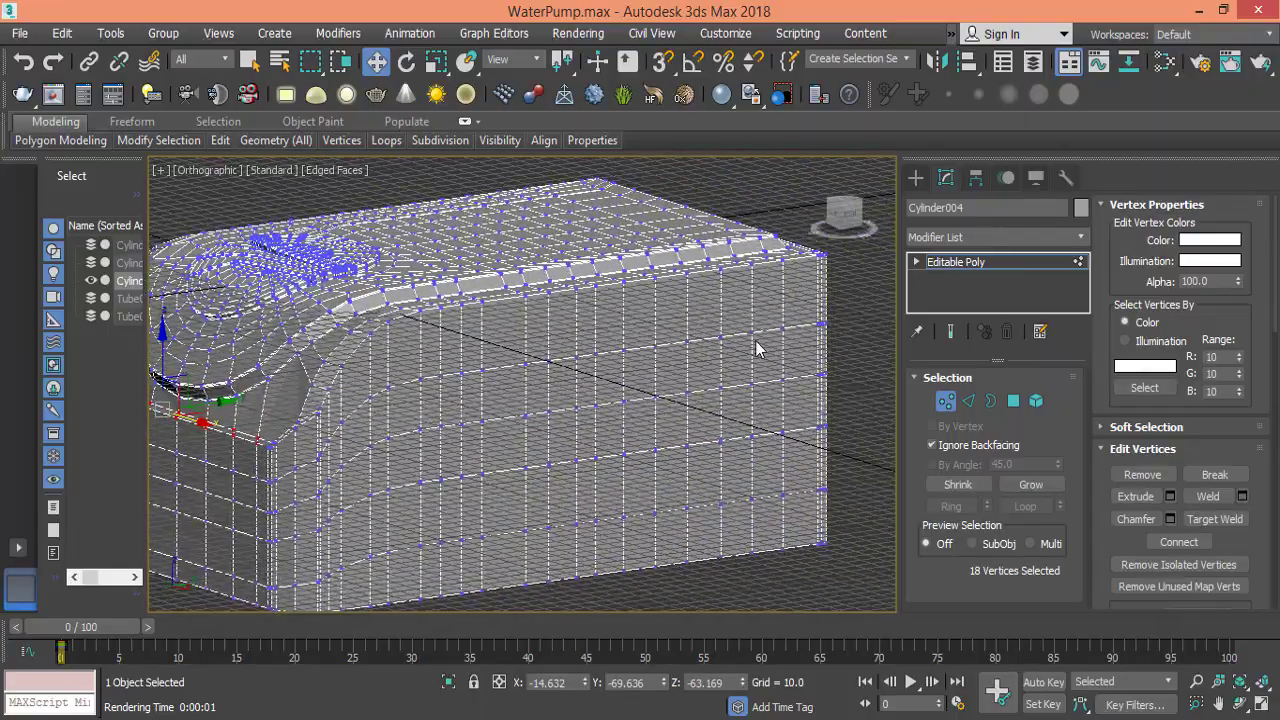
middle_click_drag(757, 343, 859, 330, "alt")
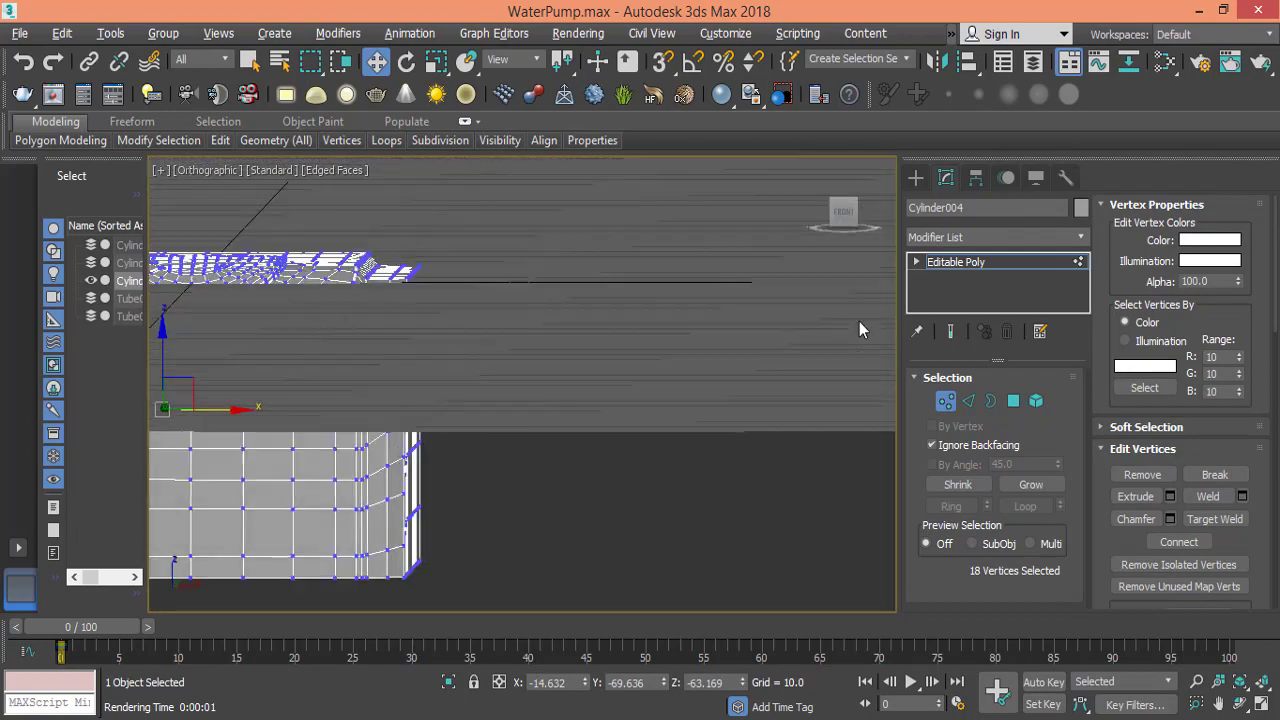
key("f")
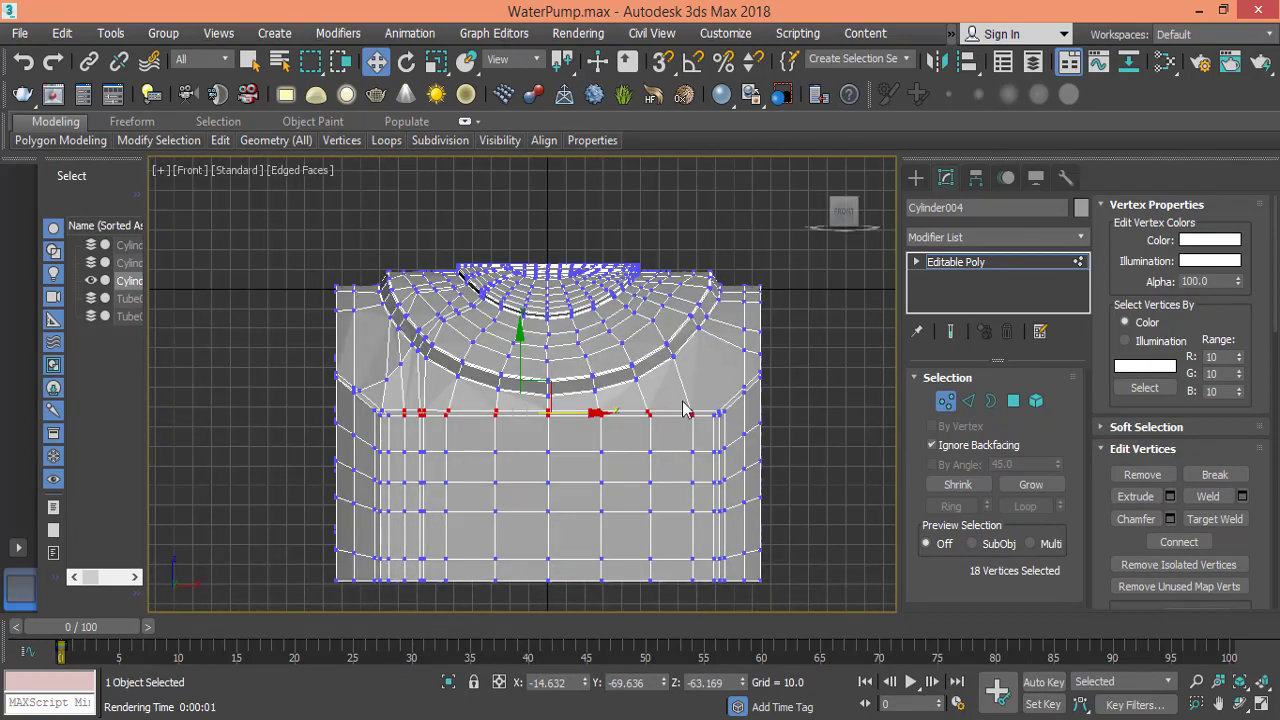
- Move the selected front-edge vertices up by about 6.4 units, to about Z -56.7, and check the body in perspective view
scroll(675, 442, "up", 1)
scroll(598, 450, "up", 2)
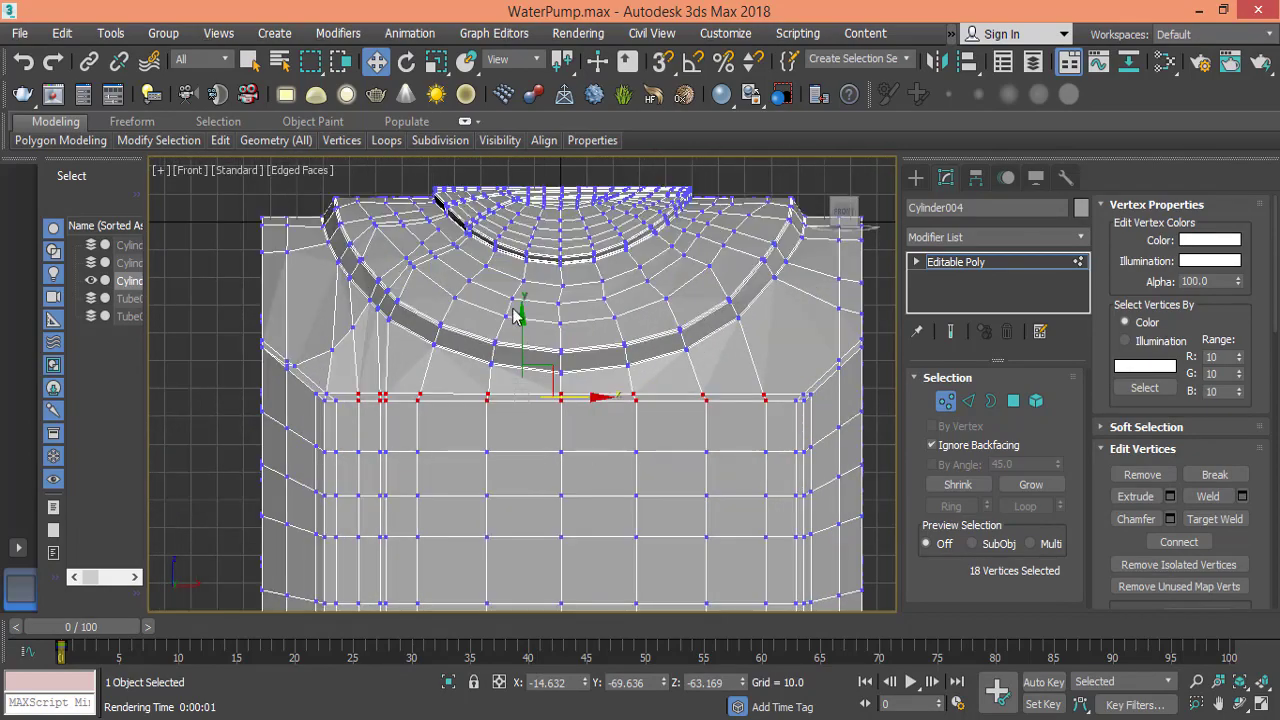
left_click_drag(523, 318, 523, 305)
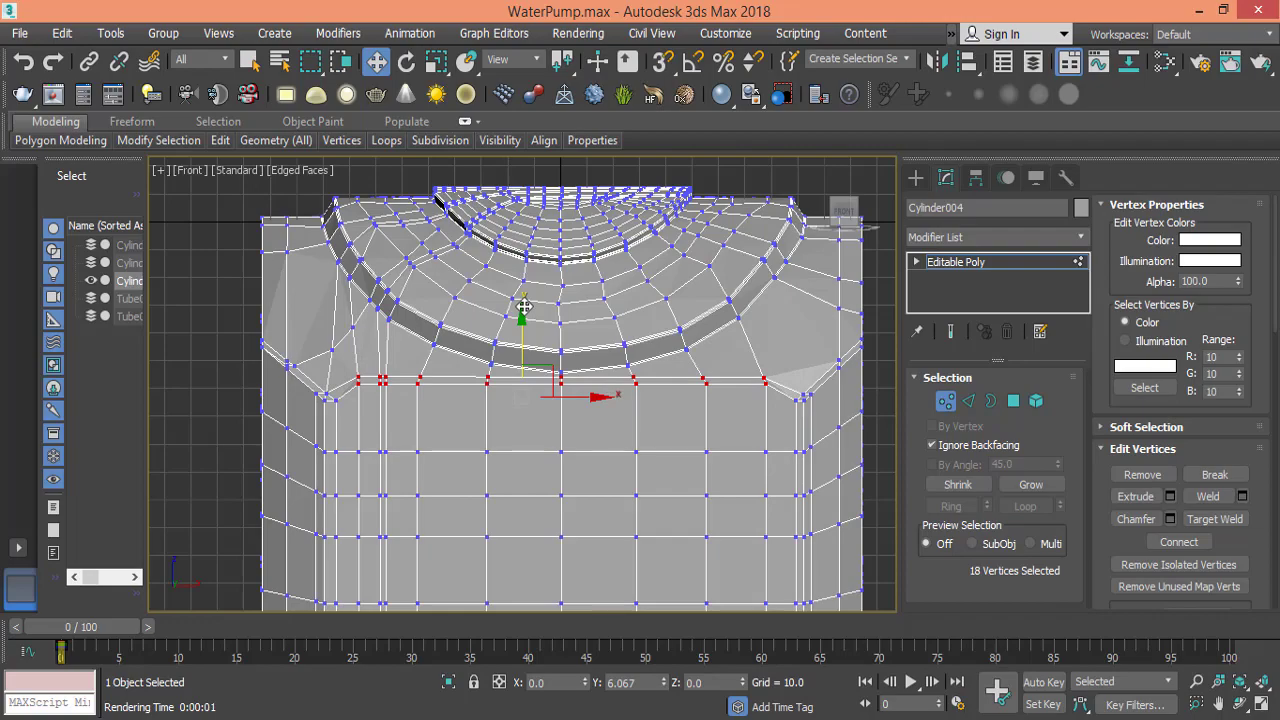
left_click_drag(523, 306, 523, 305)
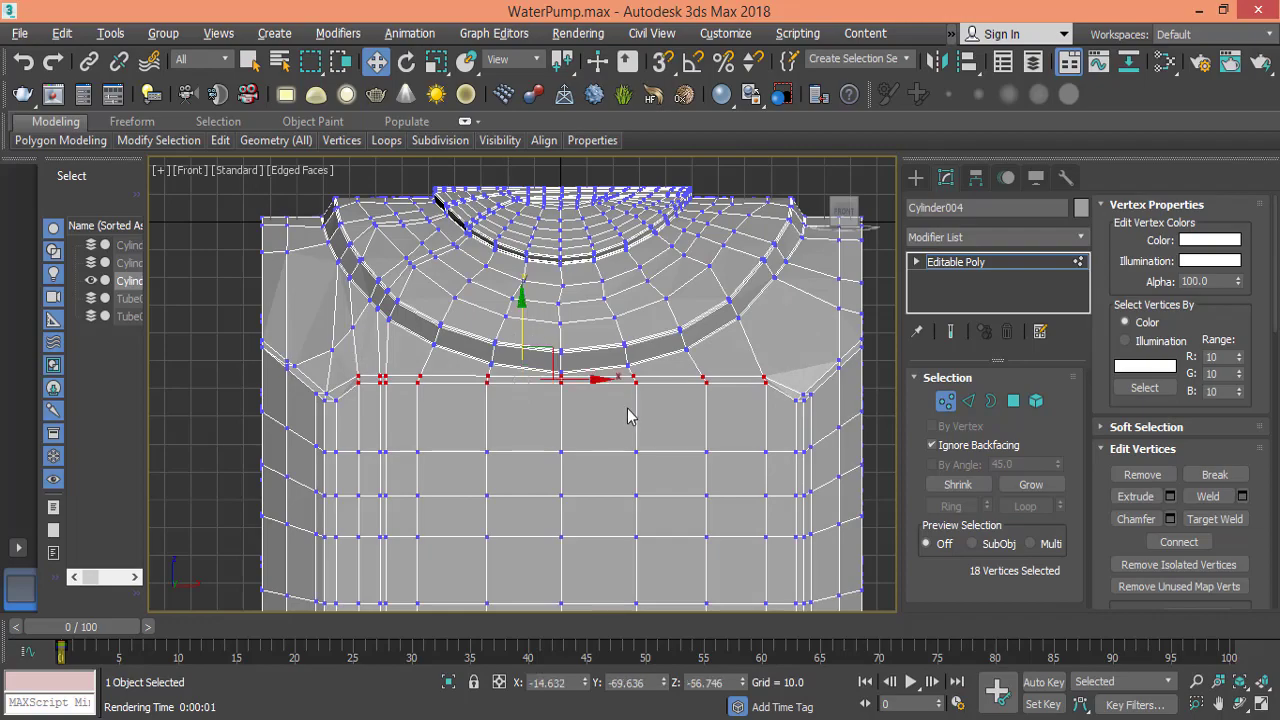
middle_click_drag(627, 416, 617, 451, "alt")
middle_click_drag(712, 388, 612, 390)
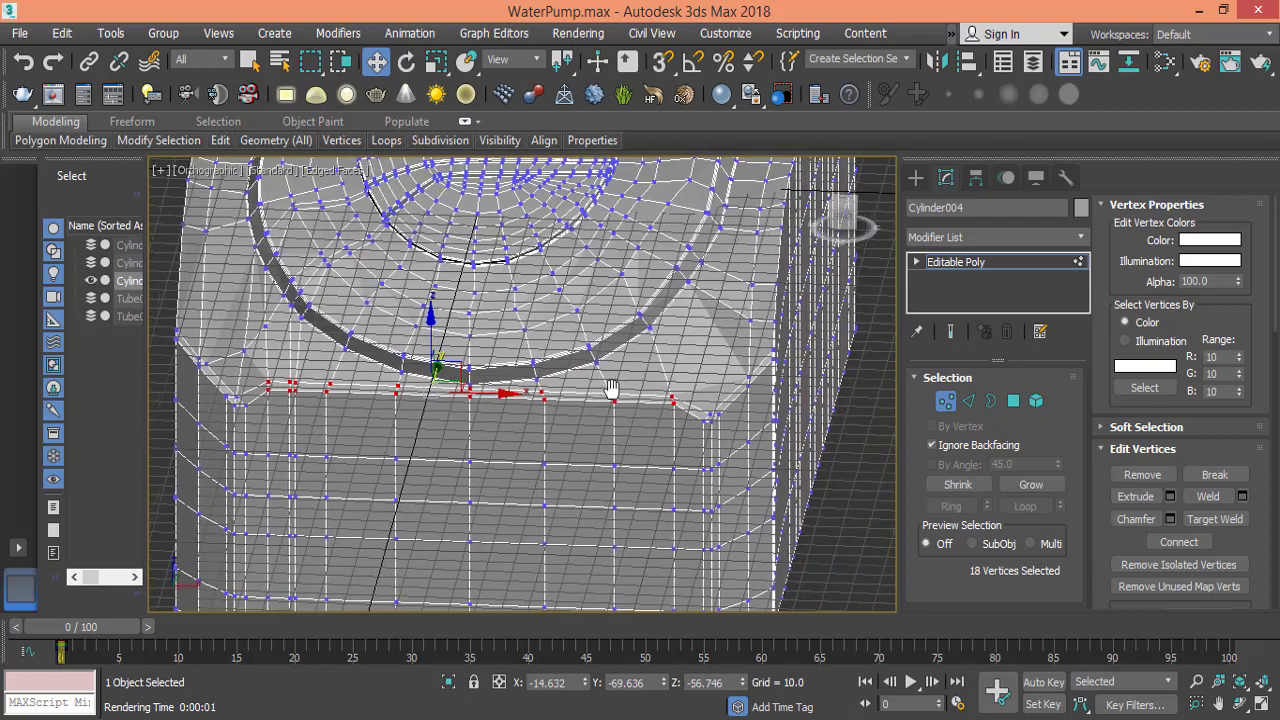
scroll(610, 390, "up", 3)
key("p")
scroll(605, 390, "down", 5)
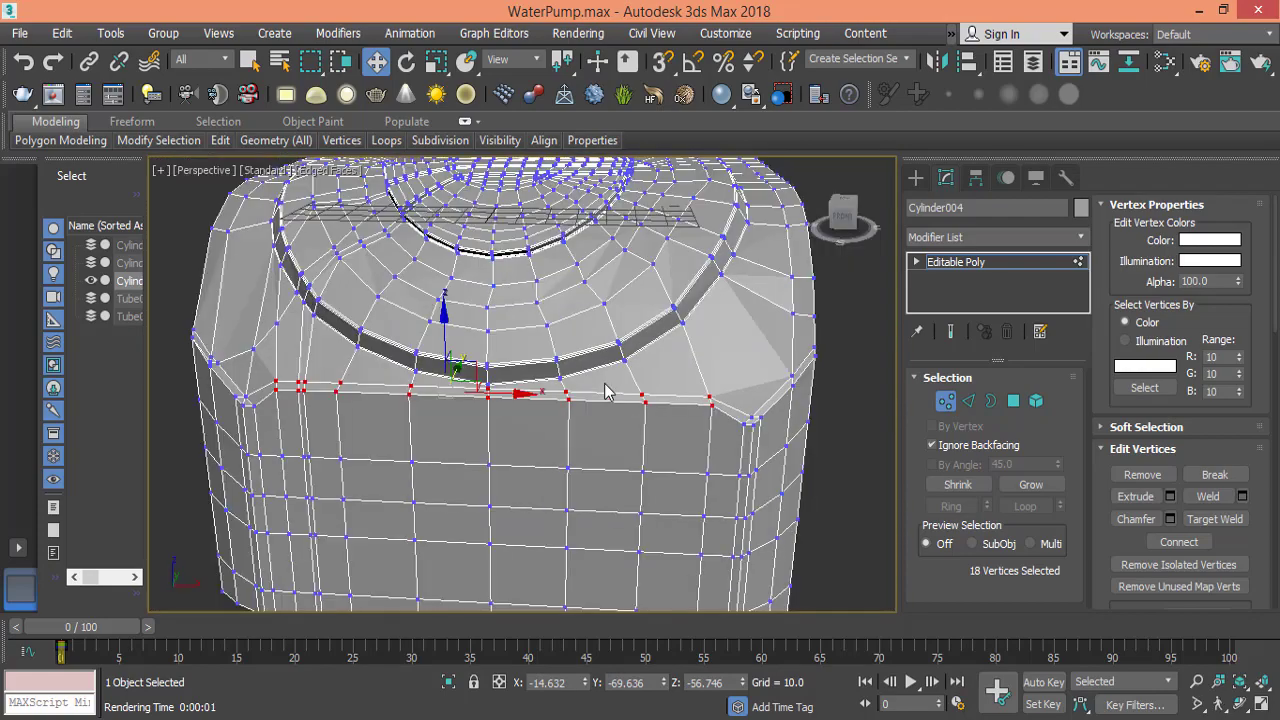
middle_click_drag(605, 390, 641, 370, "alt")
scroll(630, 368, "down", 2)
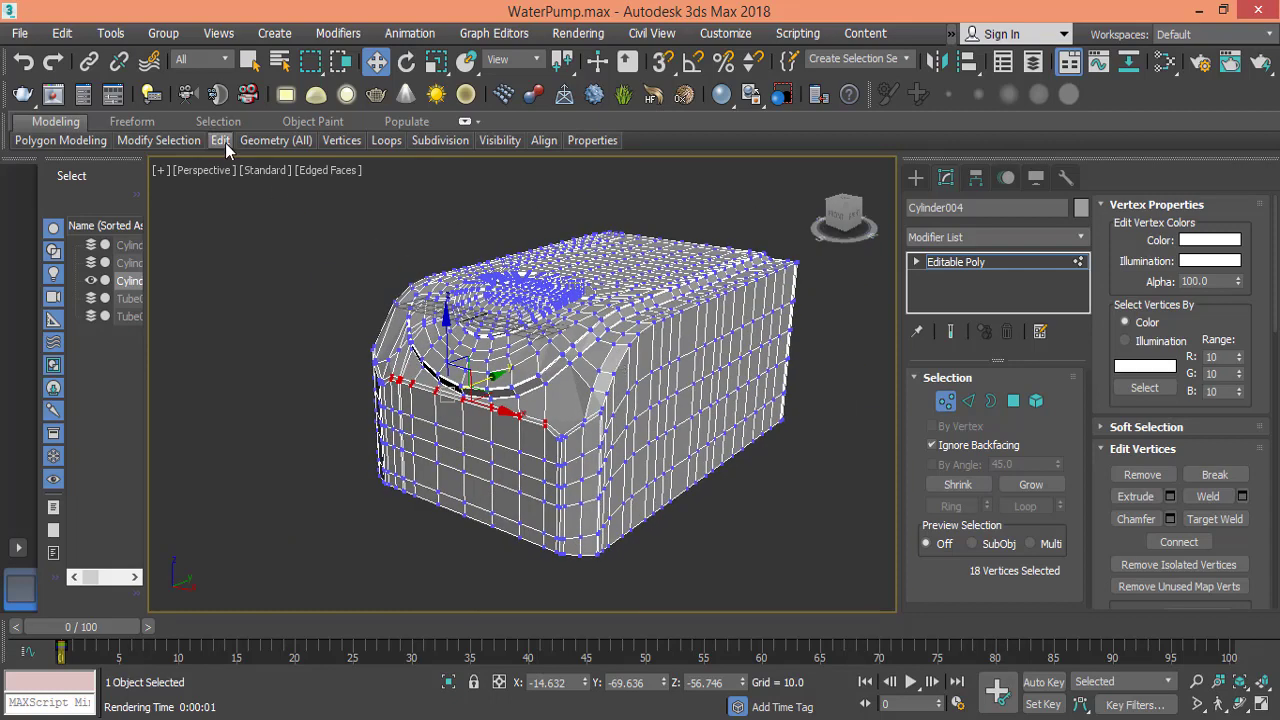
- Preview the body with NURMS smoothing, inspect the smoothed front edge and corner, and turn the smoothing off again
mouse_move(225, 141)
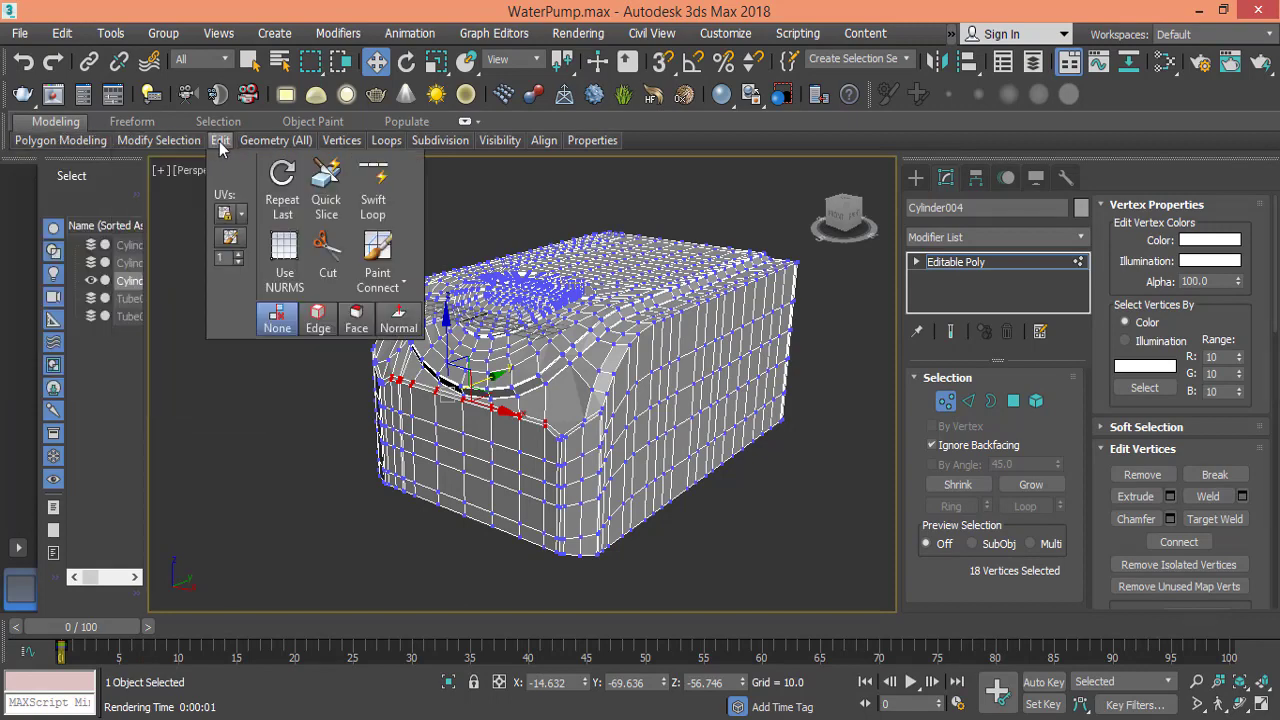
left_click(288, 252)
mouse_move(520, 378)
middle_mouse_down()
mouse_move(517, 405)
mouse_move(515, 377)
middle_mouse_up()
scroll(517, 405, "up", 4)
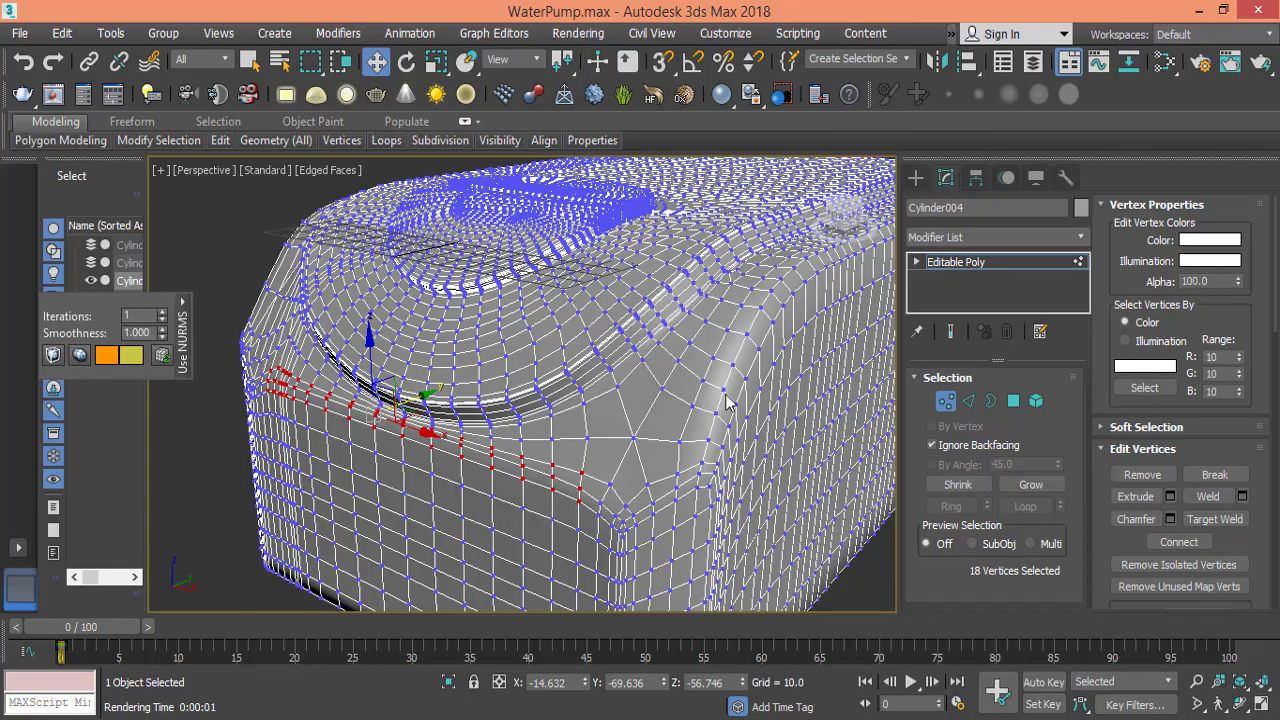
middle_click_drag(728, 402, 573, 443, "alt")
scroll(573, 443, "up", 3)
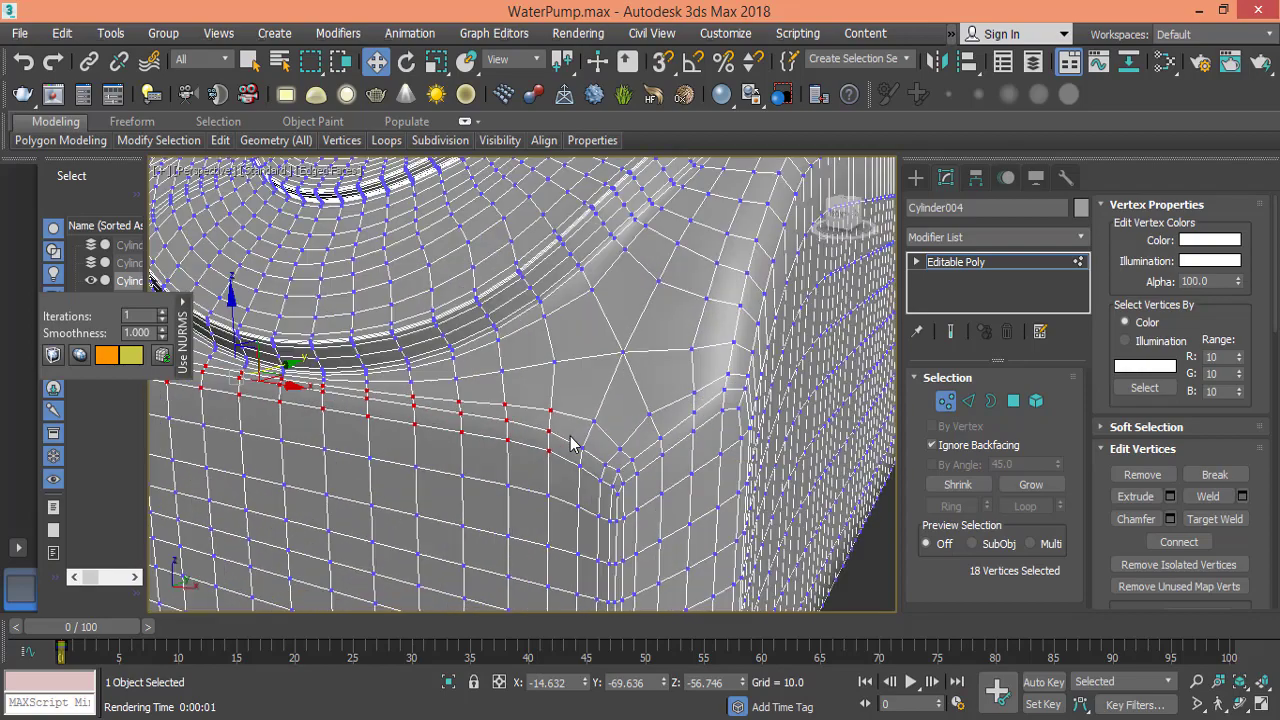
scroll(604, 418, "down", 3)
scroll(609, 400, "up", 6)
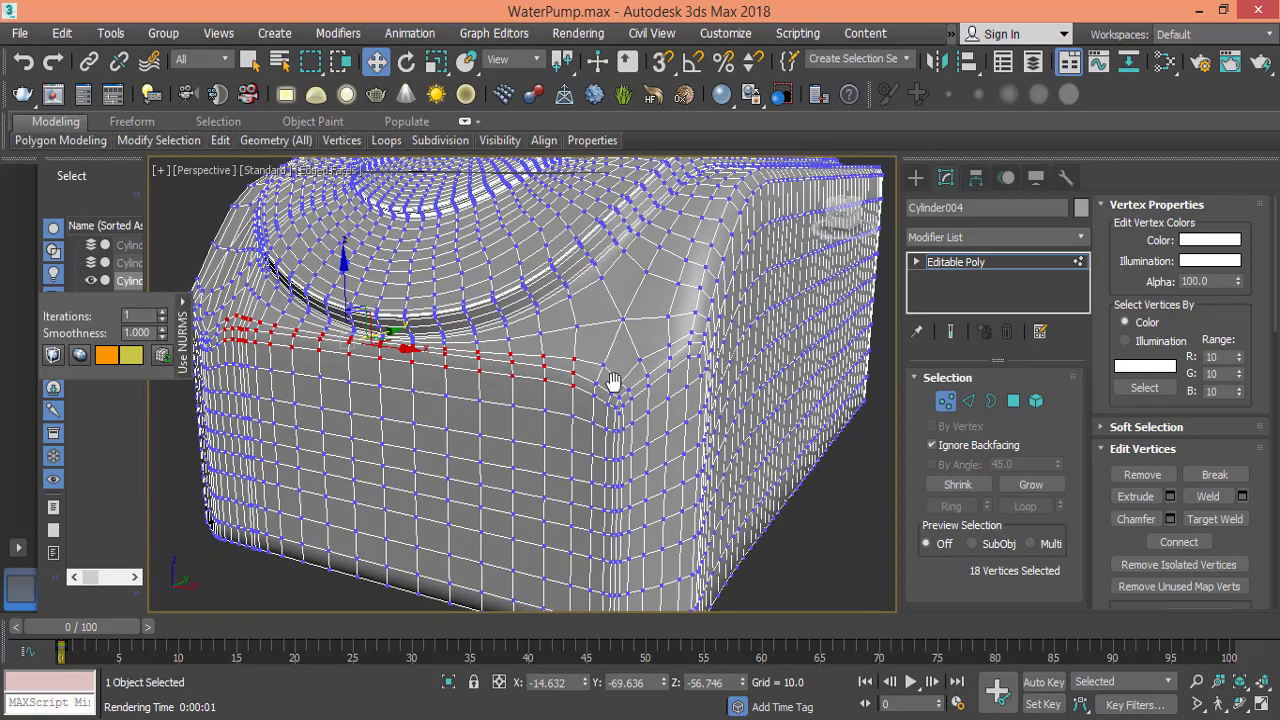
scroll(630, 418, "down", 6)
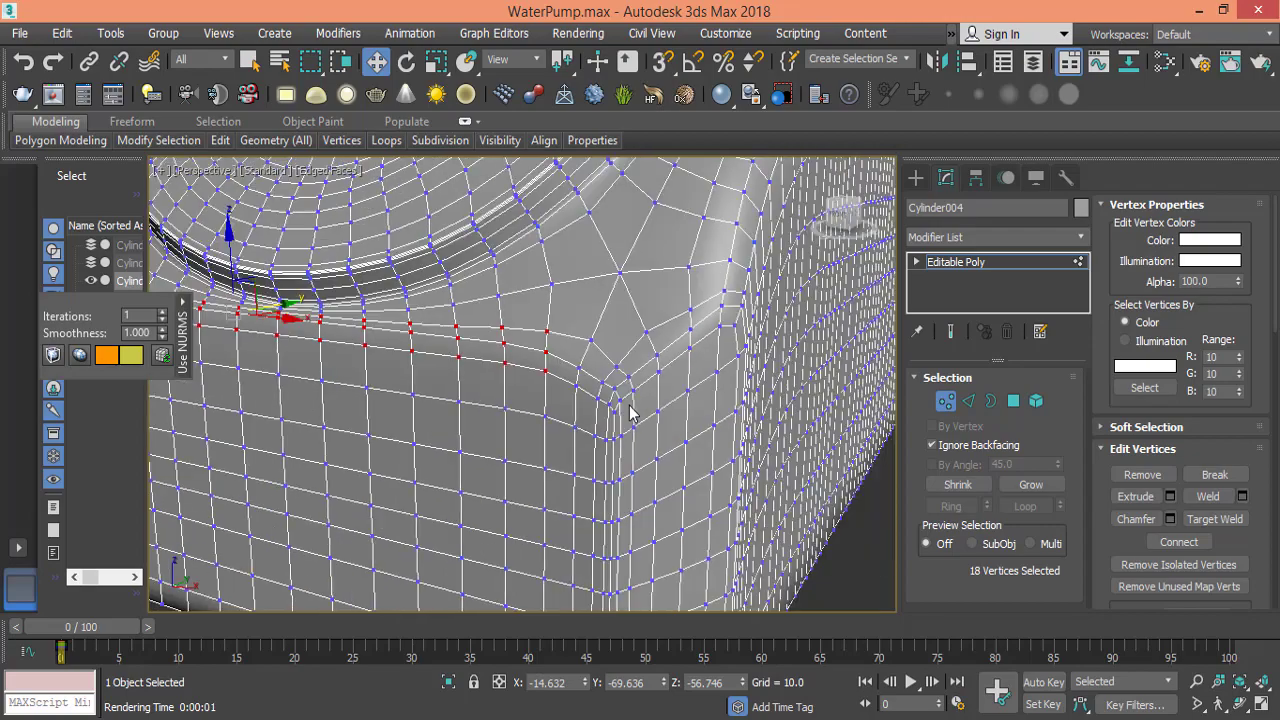
middle_click_drag(609, 390, 615, 423)
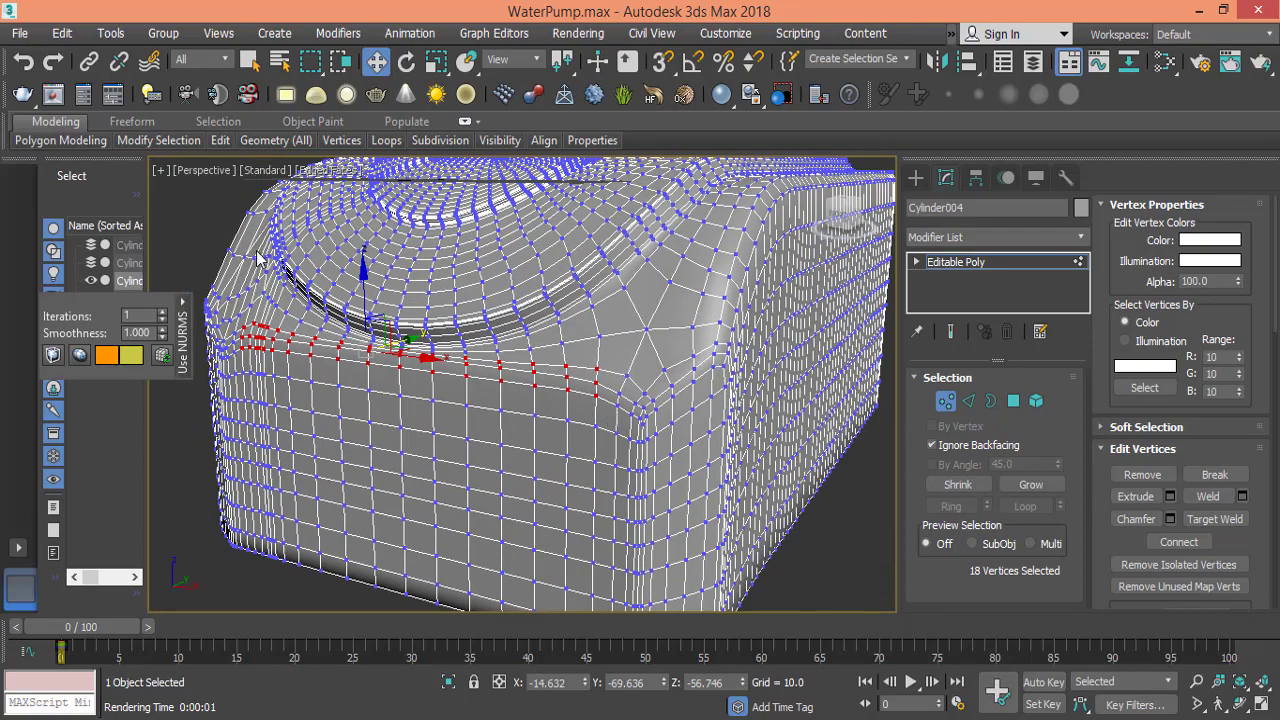
left_click(366, 372)
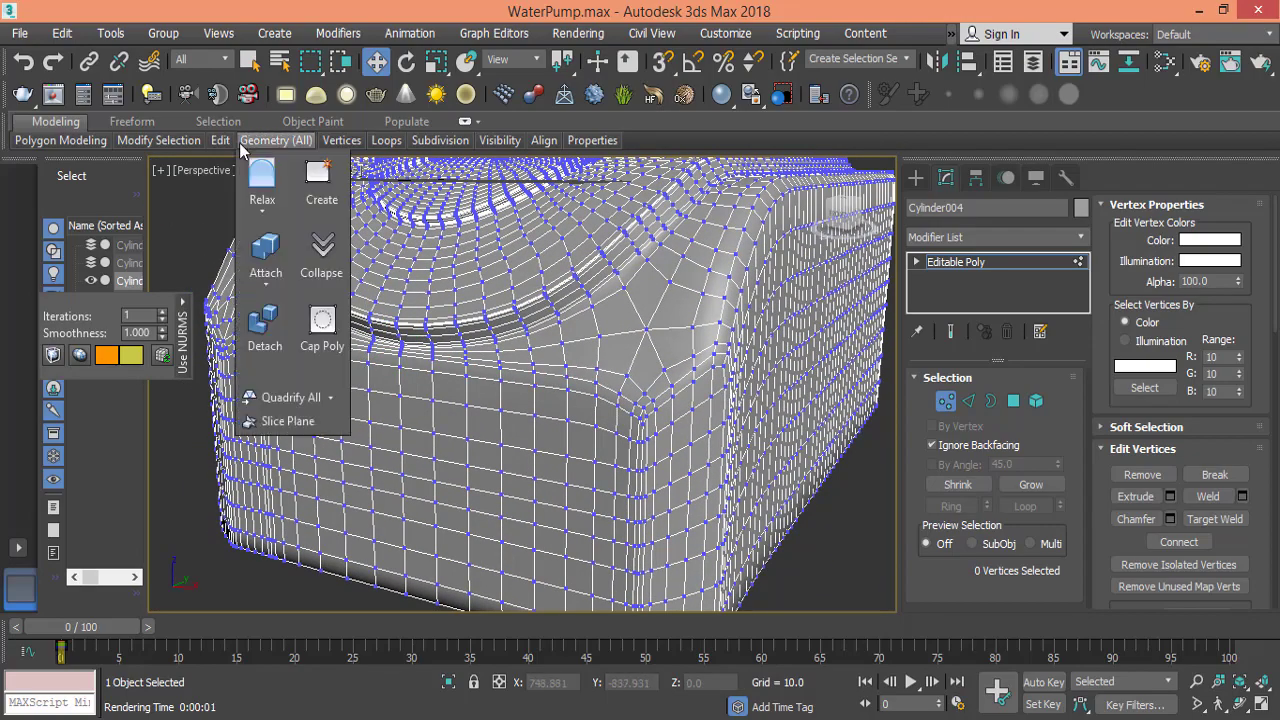
left_click(284, 262)
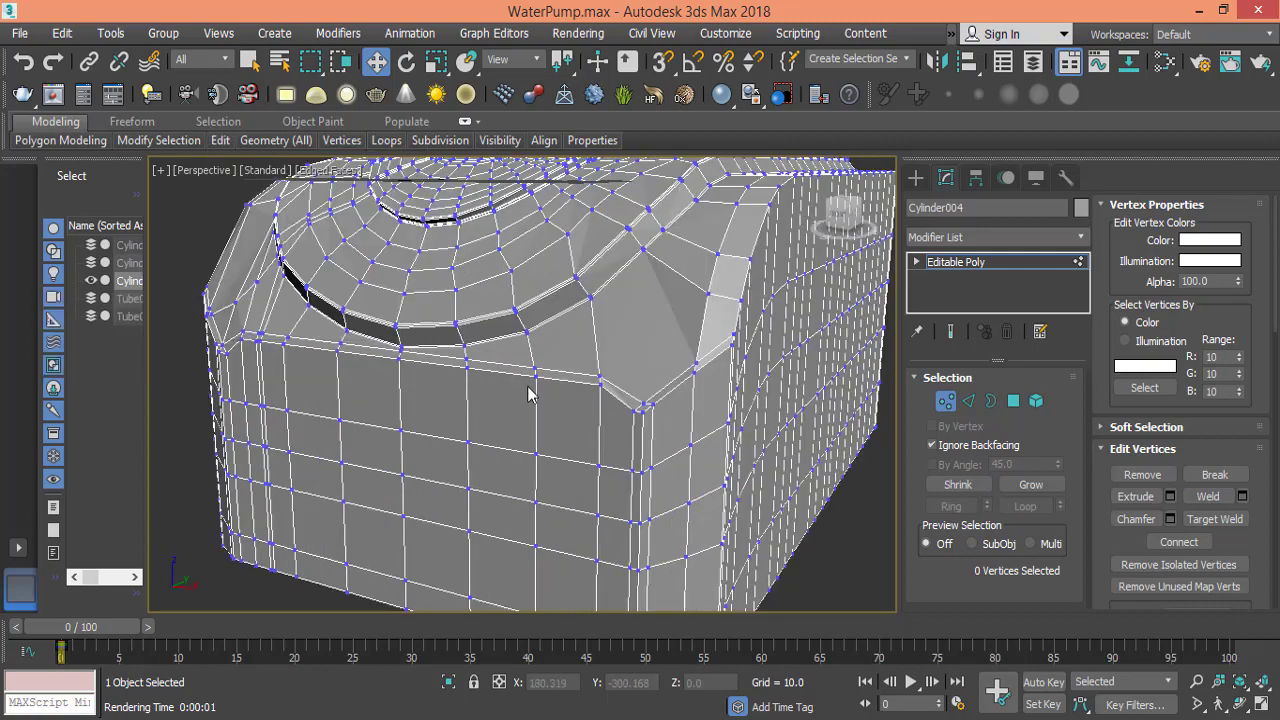
- Compare the body's right side and front corner with the reference pump photo in Windows Photo Viewer, examining the side's edge flow
scroll(590, 388, "down", 4)
middle_click_drag(684, 359, 578, 385, "alt")
scroll(640, 378, "down", 2)
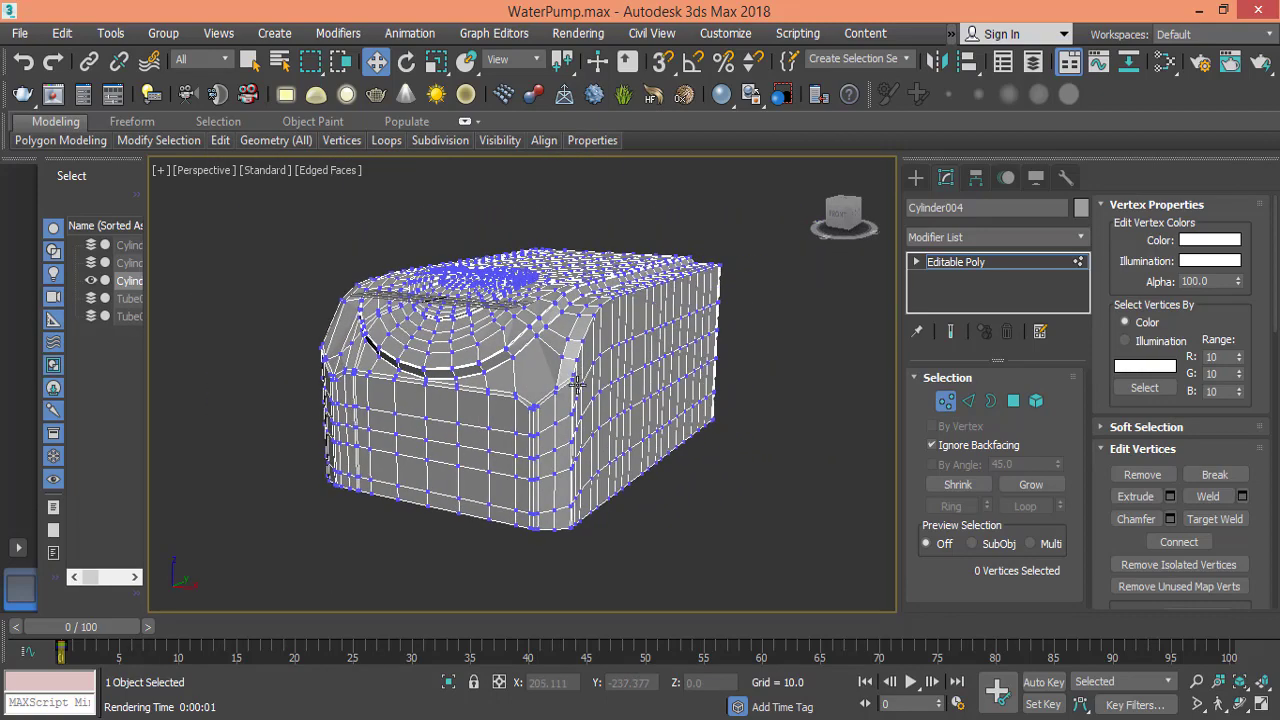
left_click(868, 719)
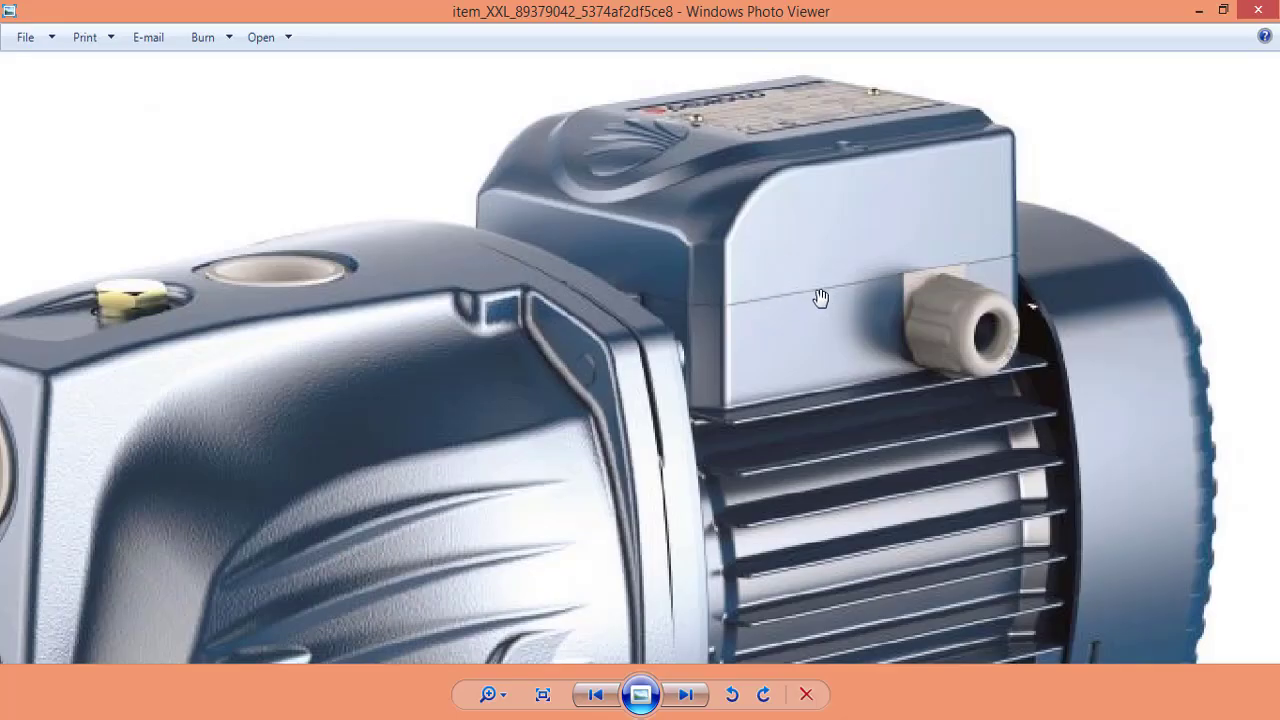
left_click(820, 719)
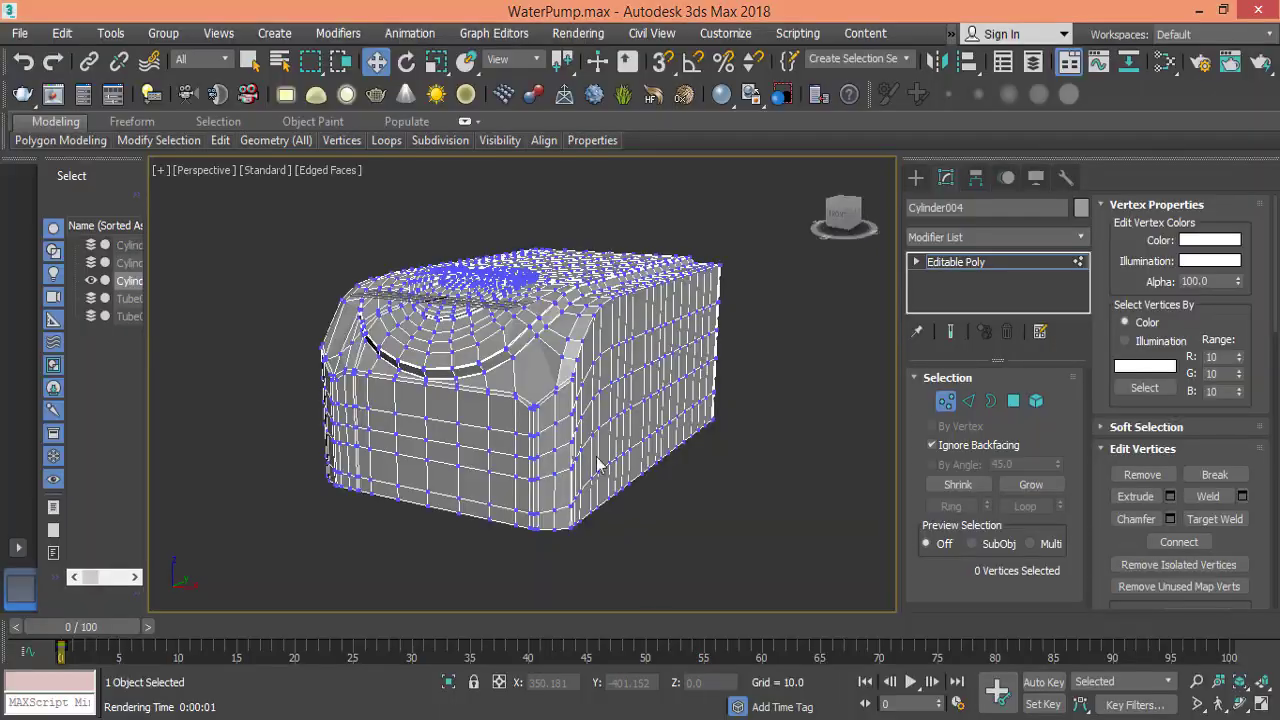
middle_click_drag(614, 400, 543, 466, "alt")
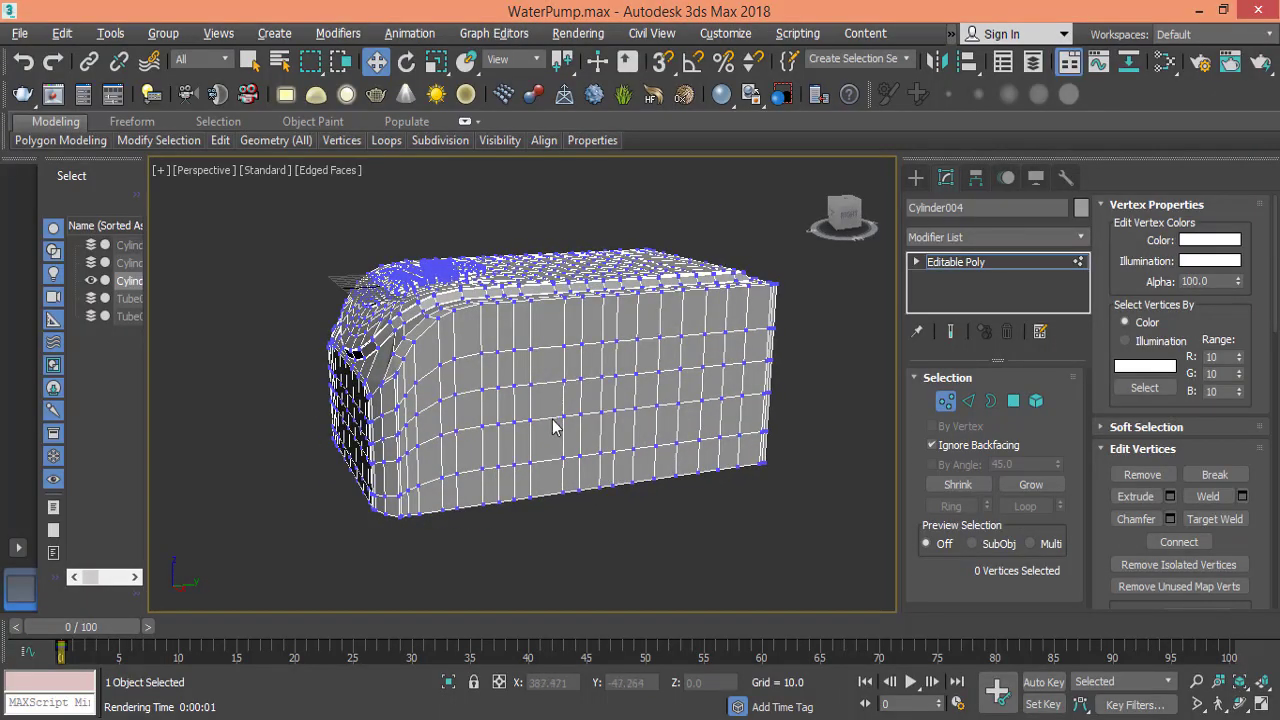
key("alt+Tab")
middle_click_drag(565, 360, 597, 365)
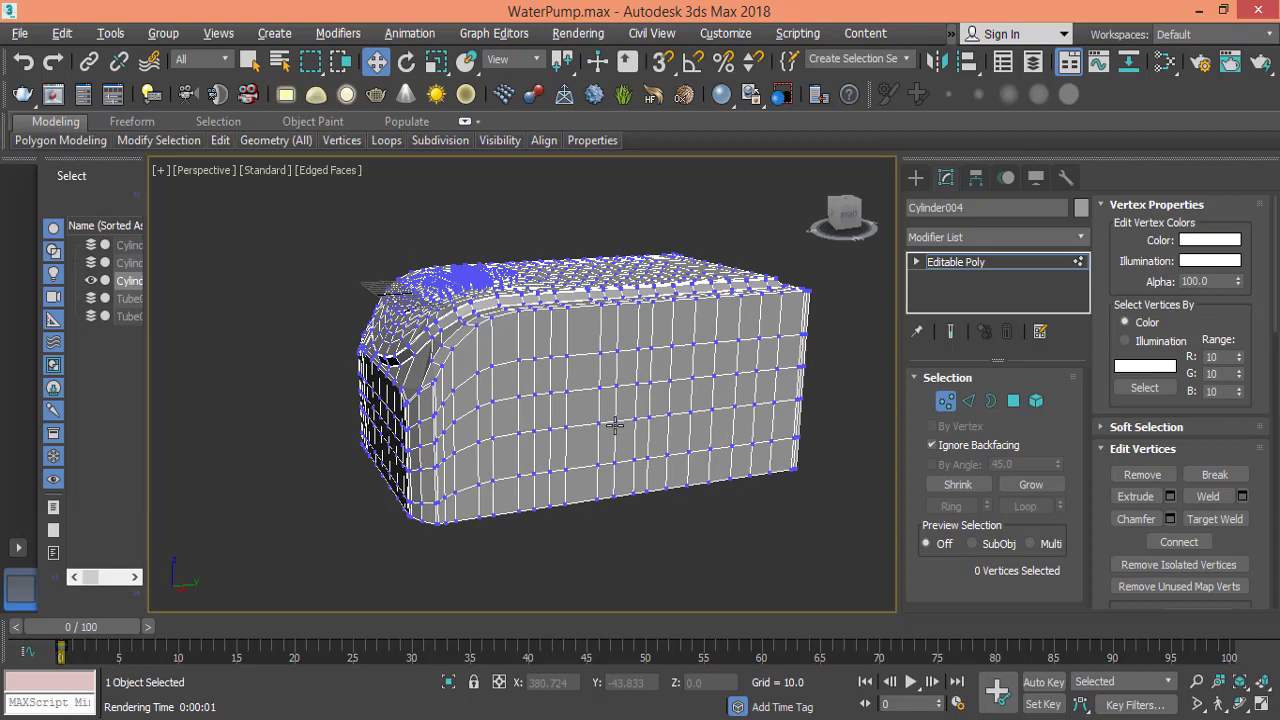
scroll(497, 451, "up", 4)
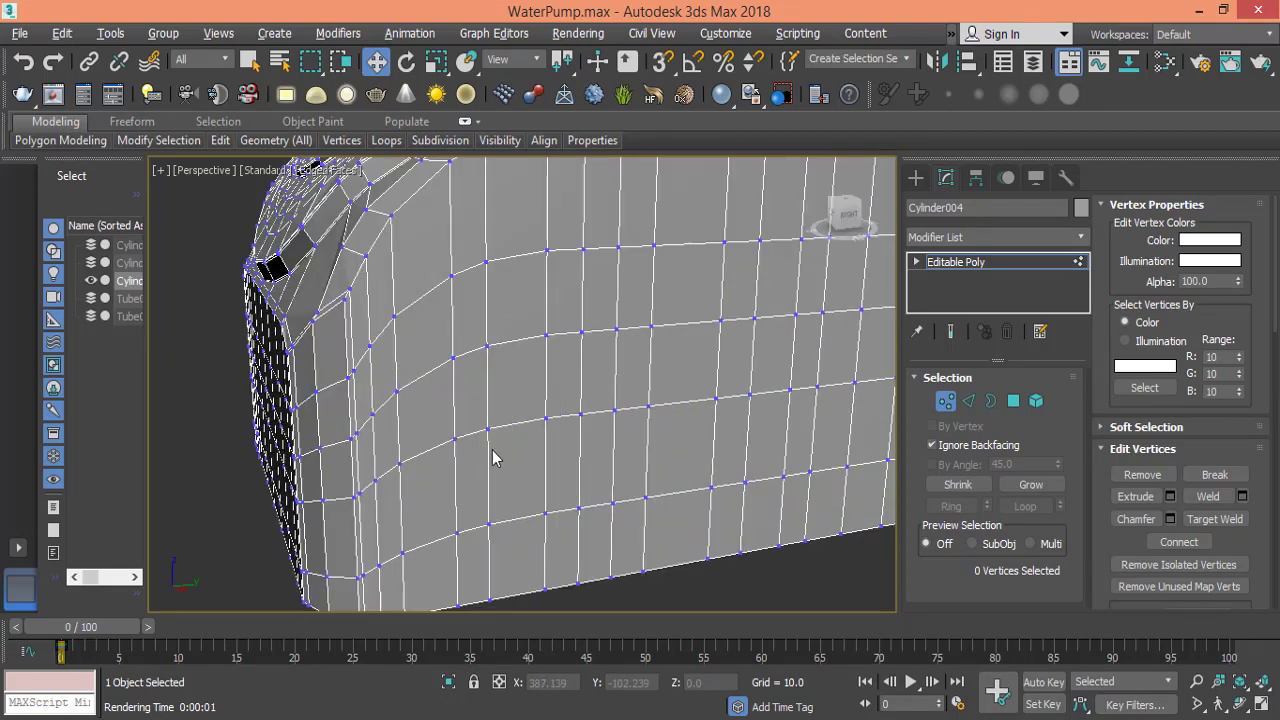
scroll(583, 409, "down", 4)
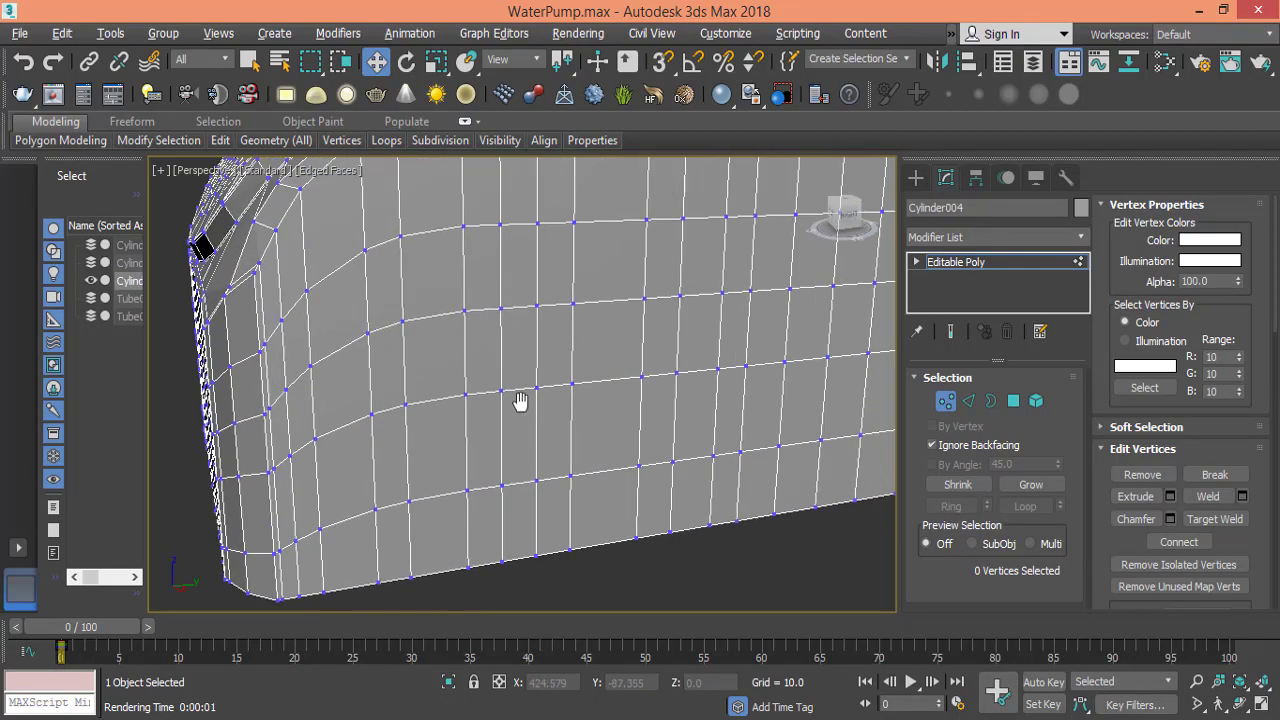
- Select the horizontal edge loop two rows above the body's bottom edge and show it in the left view
left_click(968, 401)
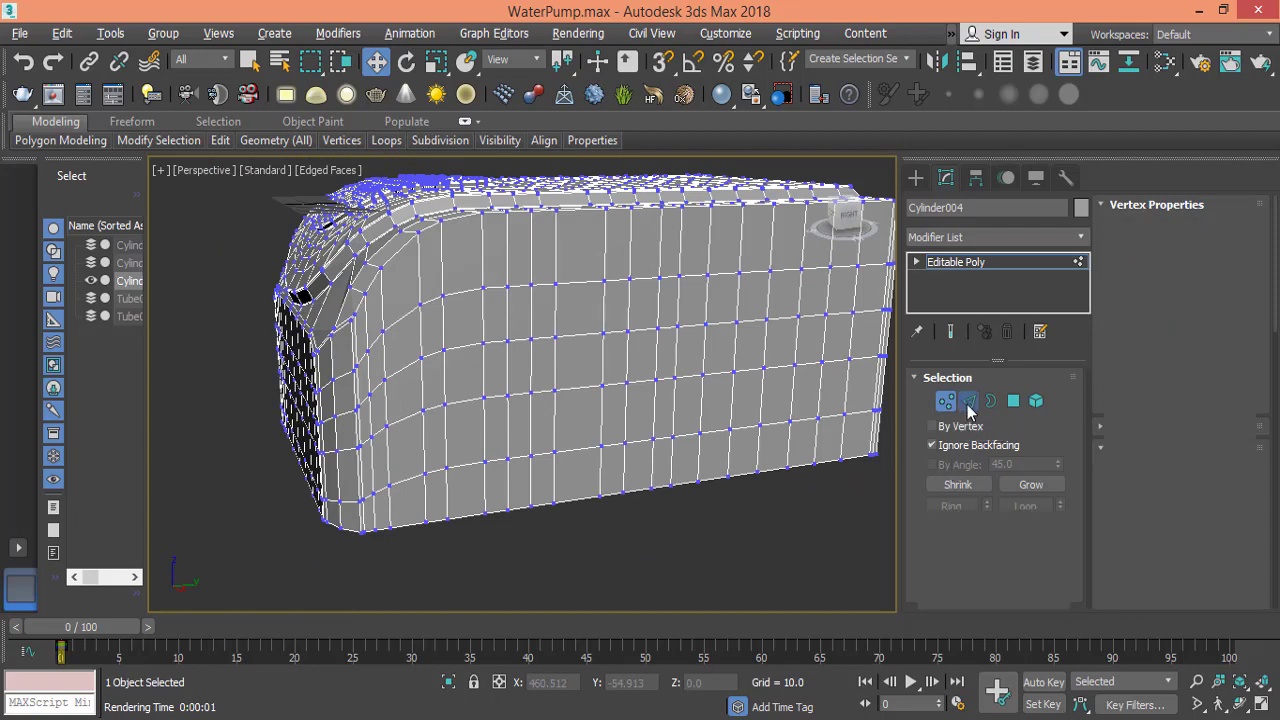
double_click(649, 383)
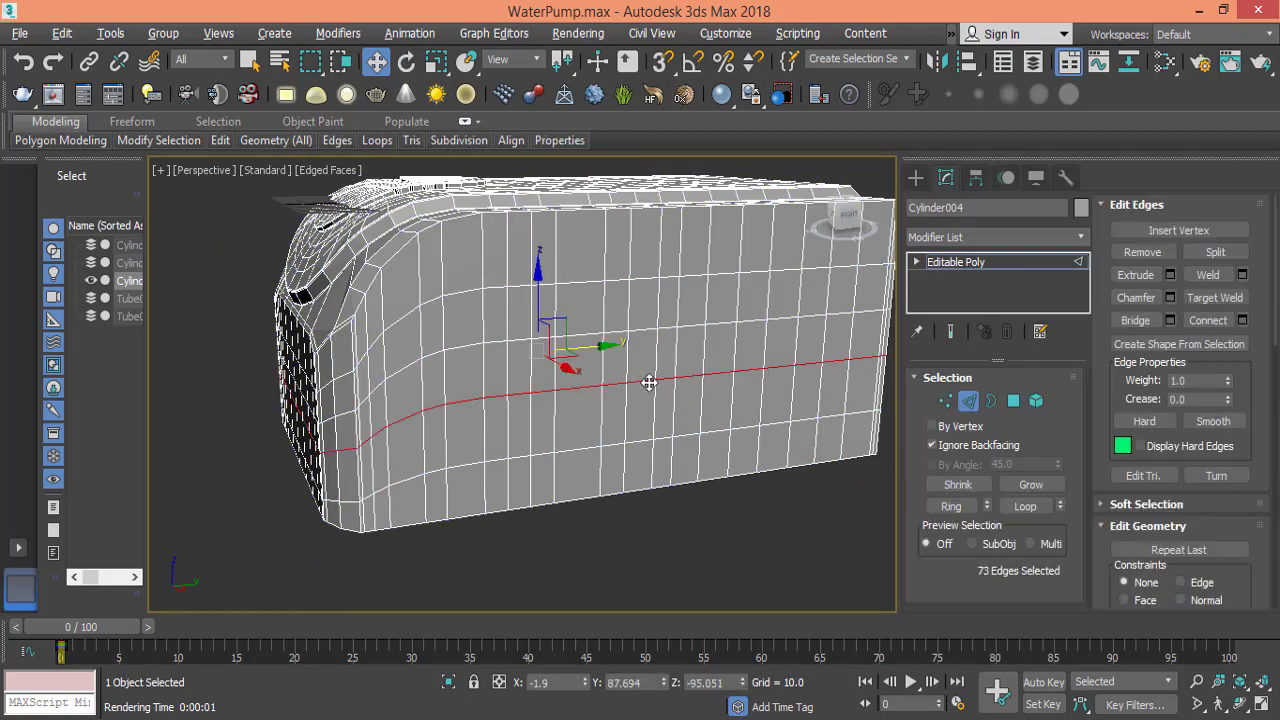
key("l")
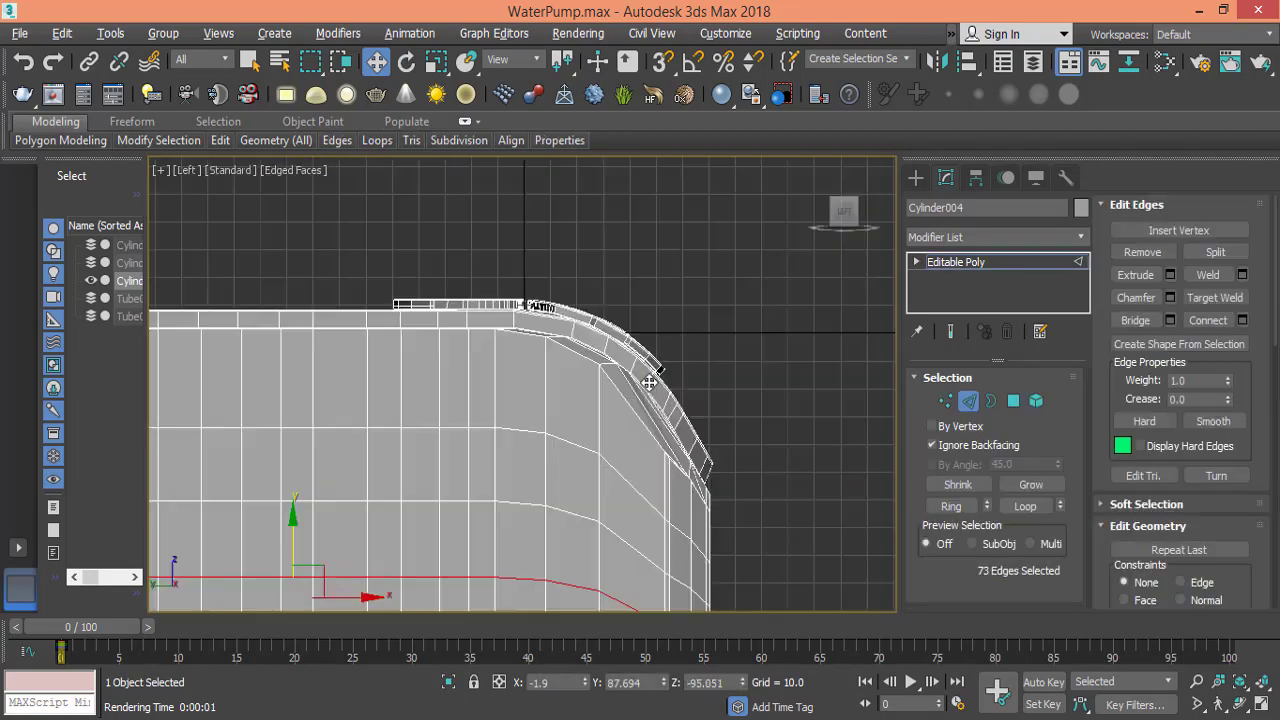
- Flatten the selected horizontal edge loop into a straight line by scaling its vertices vertically in the left view
scroll(540, 466, "down", 2)
middle_click_drag(540, 466, 638, 367)
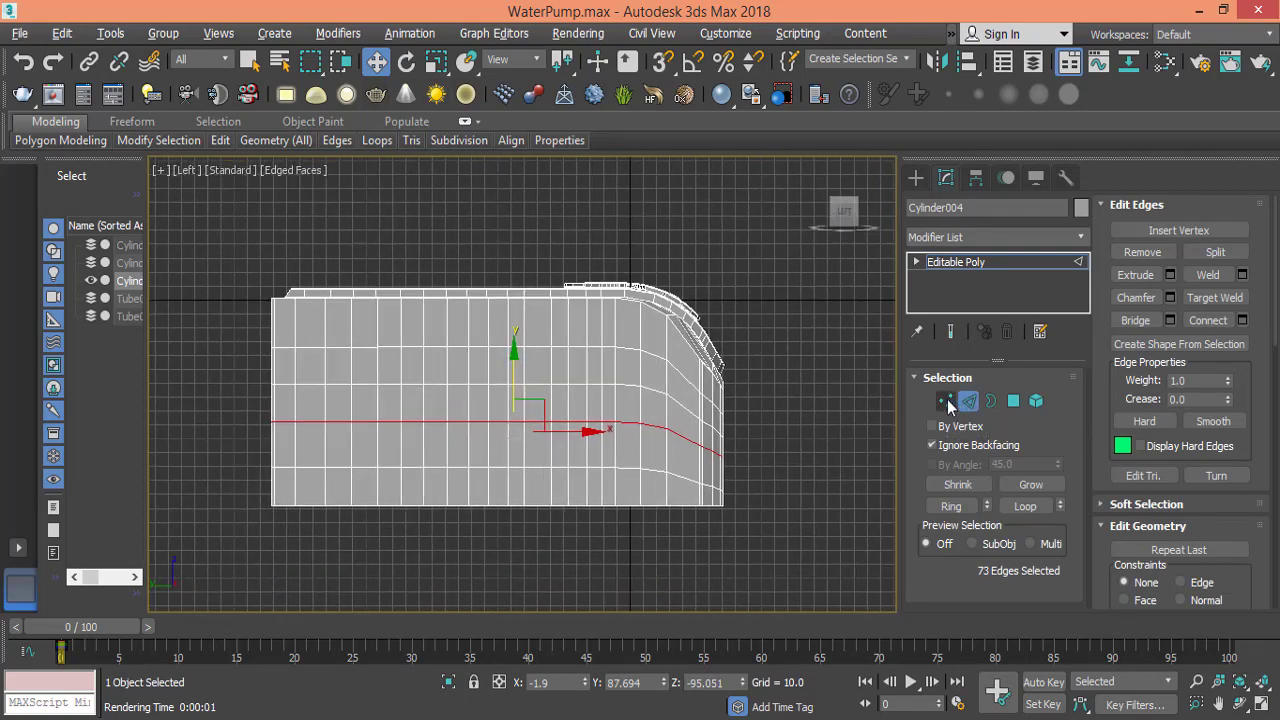
left_click(947, 400)
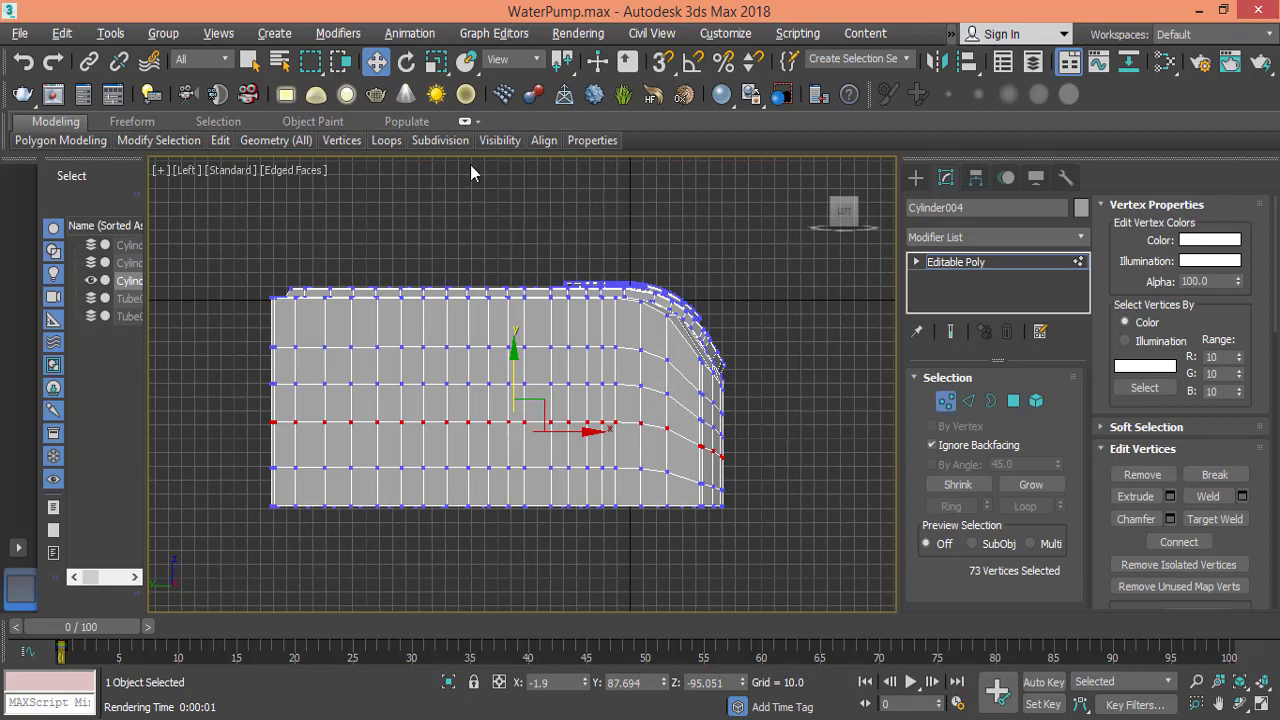
left_click(436, 62)
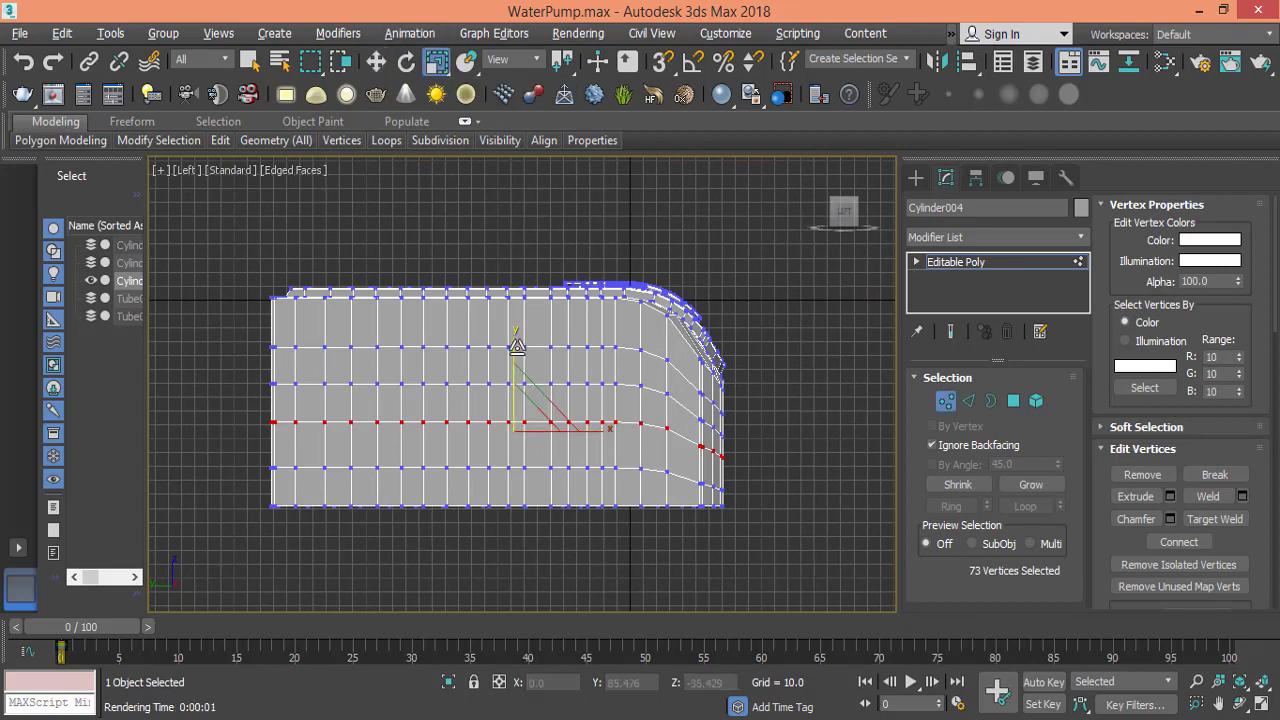
left_click_drag(516, 345, 490, 3)
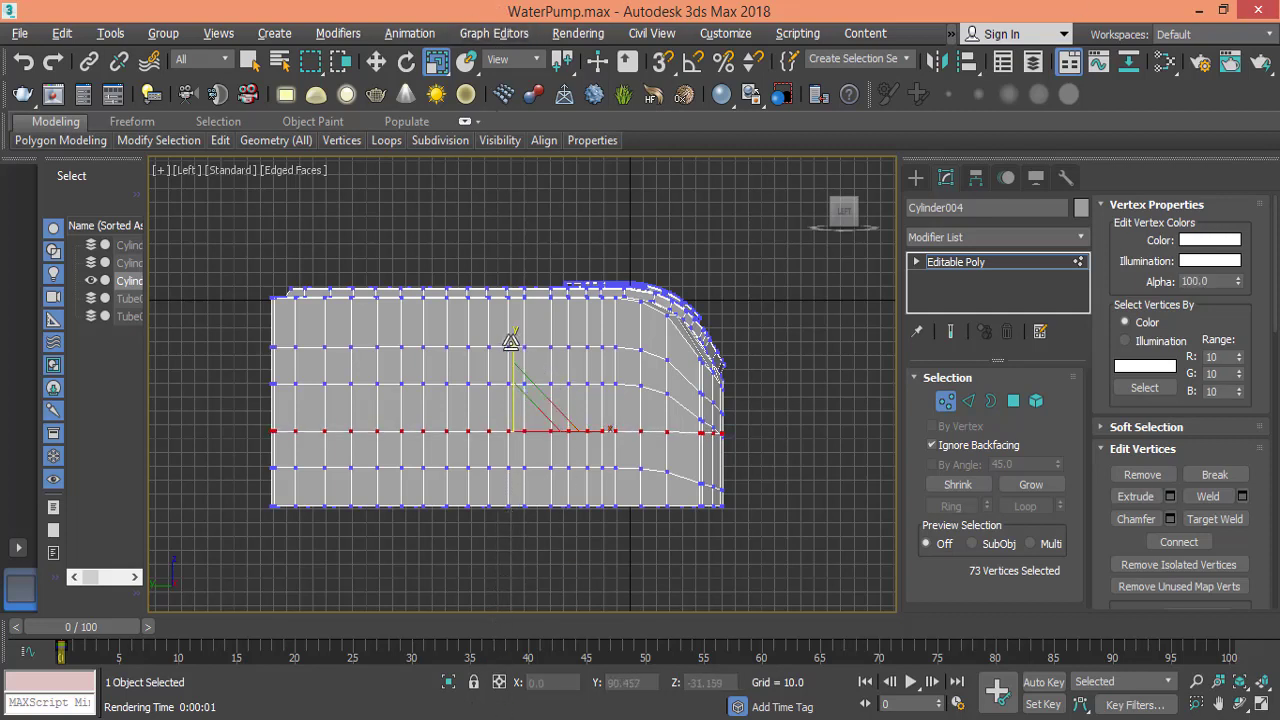
left_click_drag(509, 396, 500, 596)
scroll(630, 430, "up", 3)
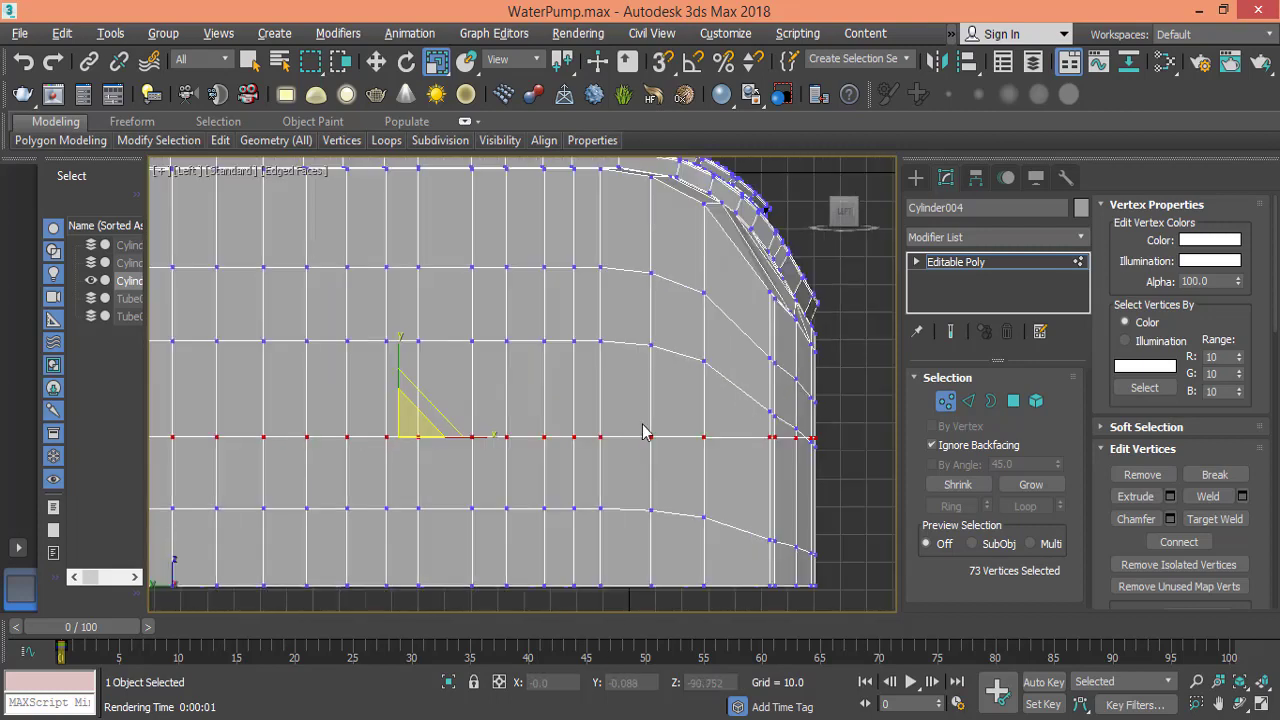
- Raise the two horizontal edge loops above the flattened one, the lower to about Z -62.7 and the upper to about Z -41.4
left_click(968, 400)
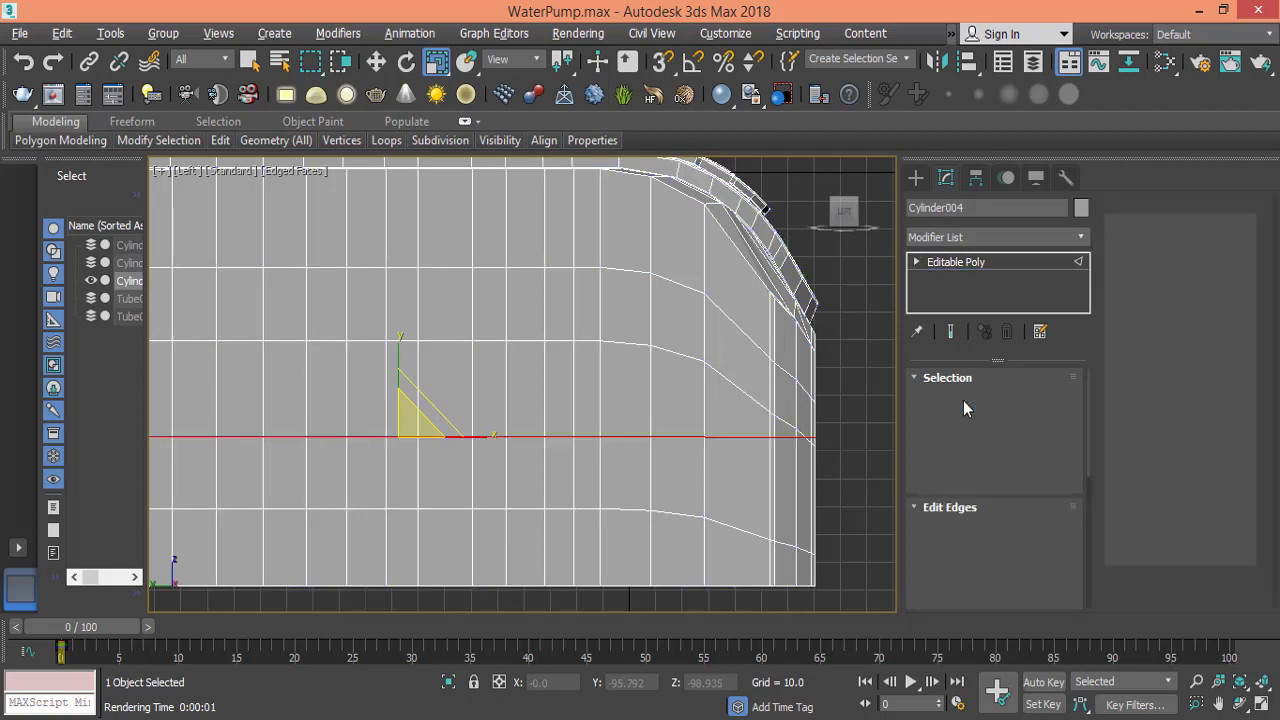
double_click(606, 342)
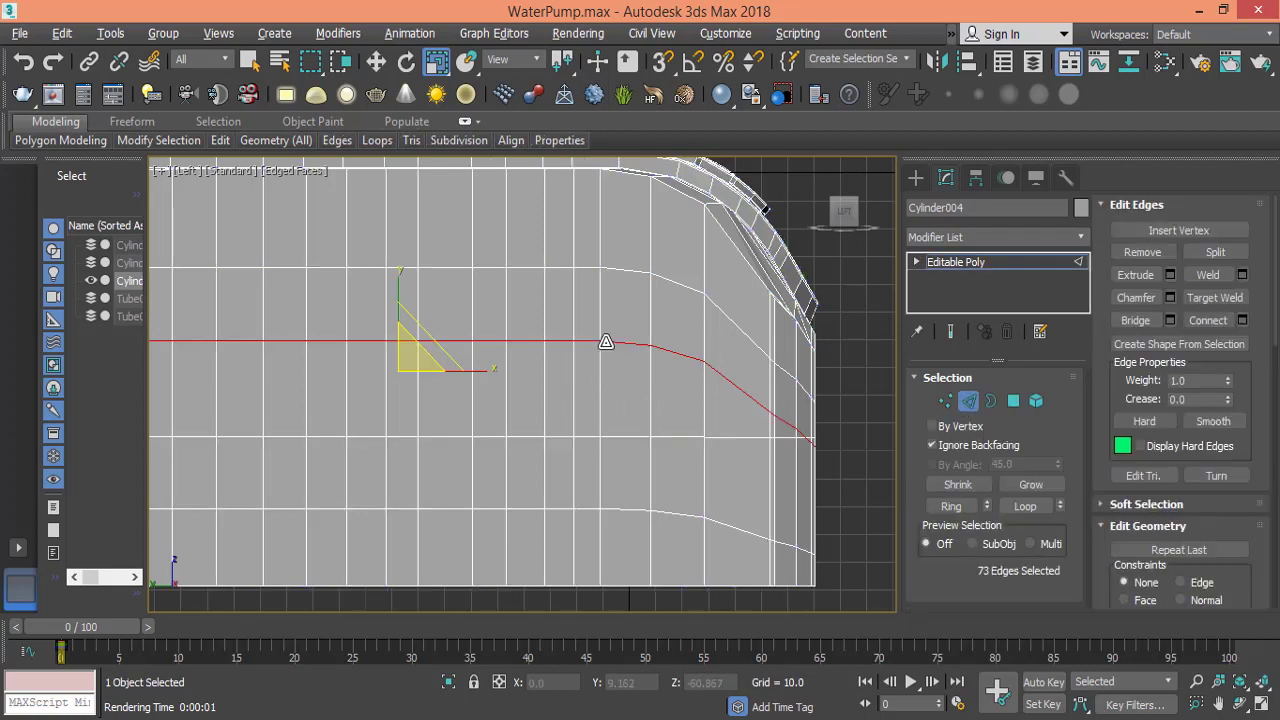
left_click(376, 61)
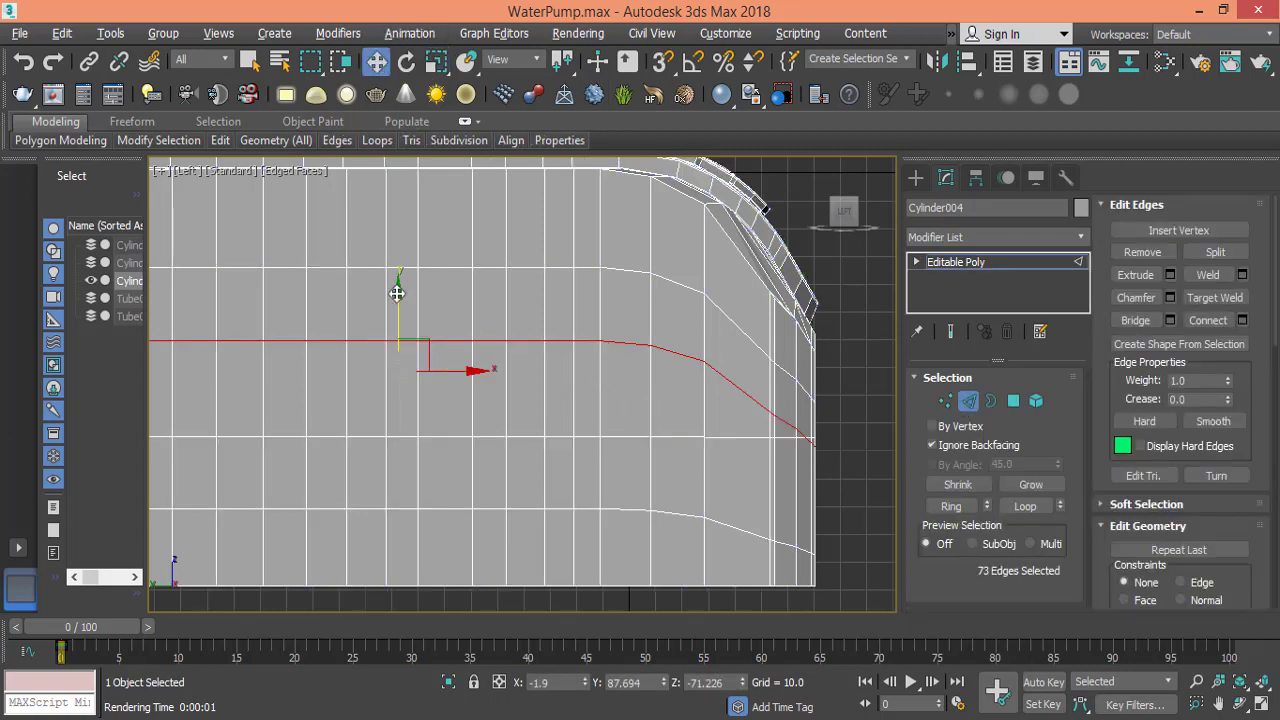
left_click_drag(398, 287, 407, 209)
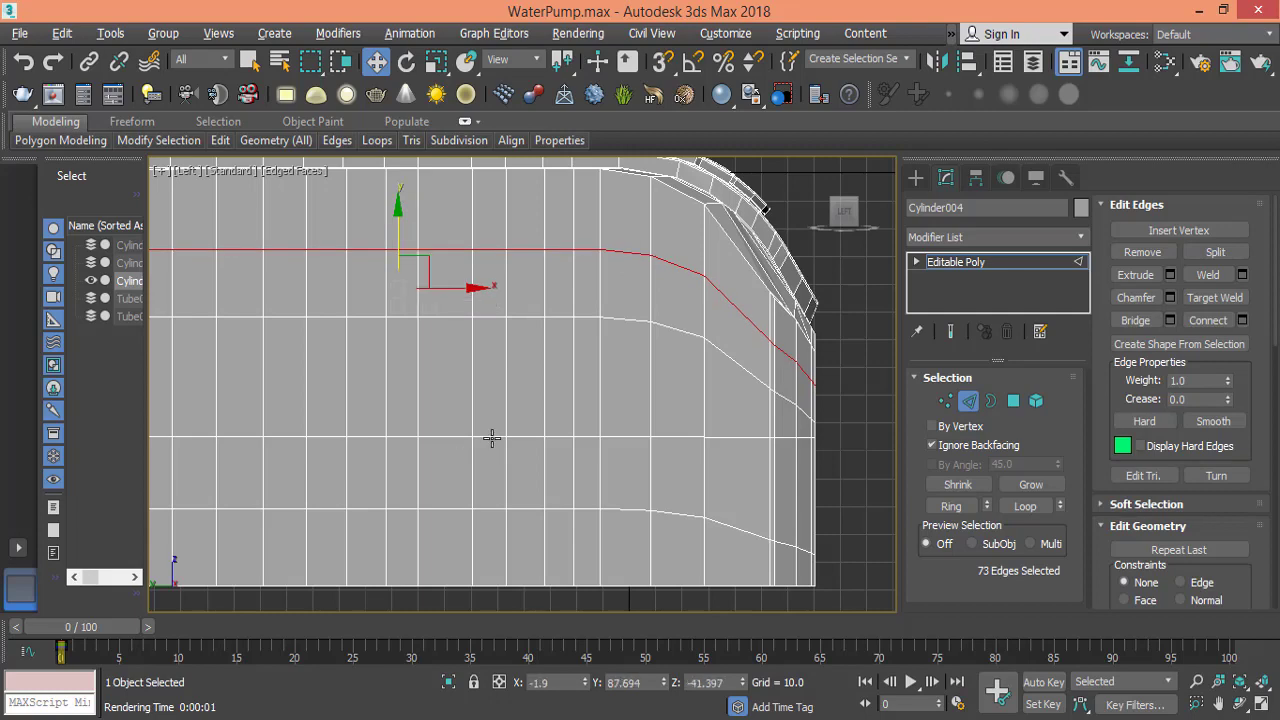
scroll(491, 437, "down", 5)
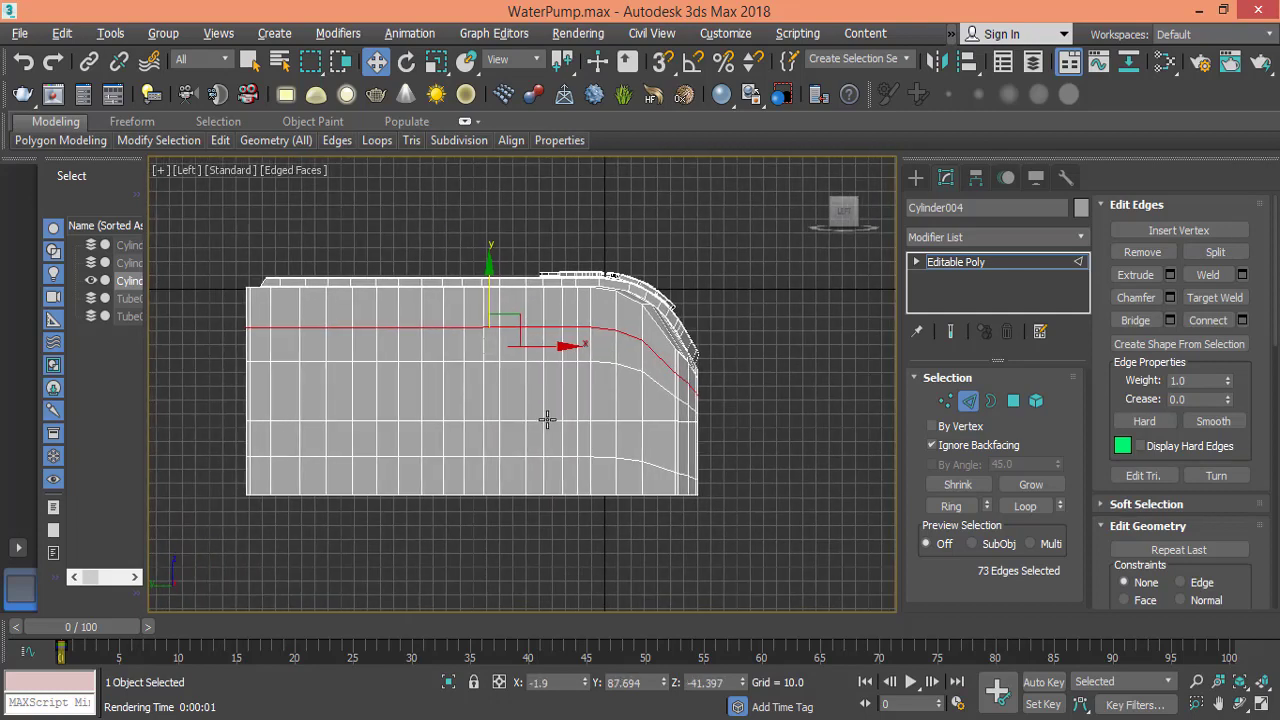
- Nudge the loop just above the flattened one slightly higher and raise the flattened loop to about Z -92
double_click(548, 421)
scroll(548, 421, "up", 2)
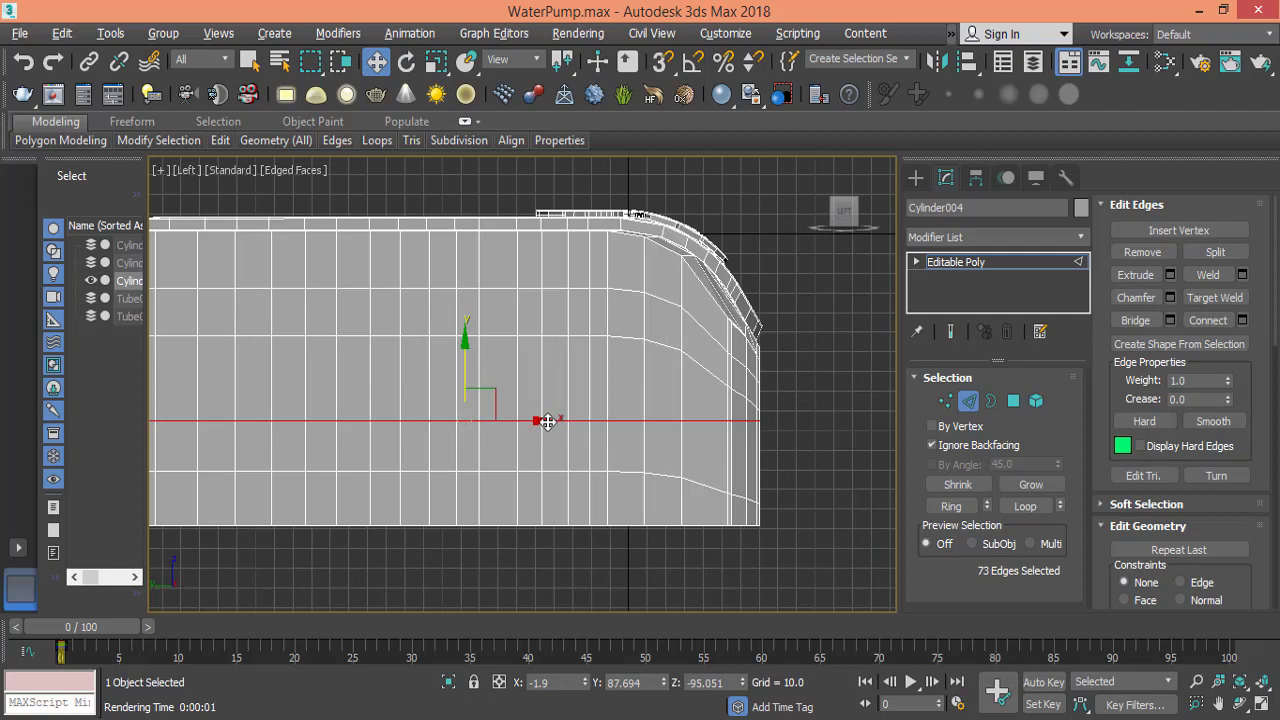
double_click(700, 358)
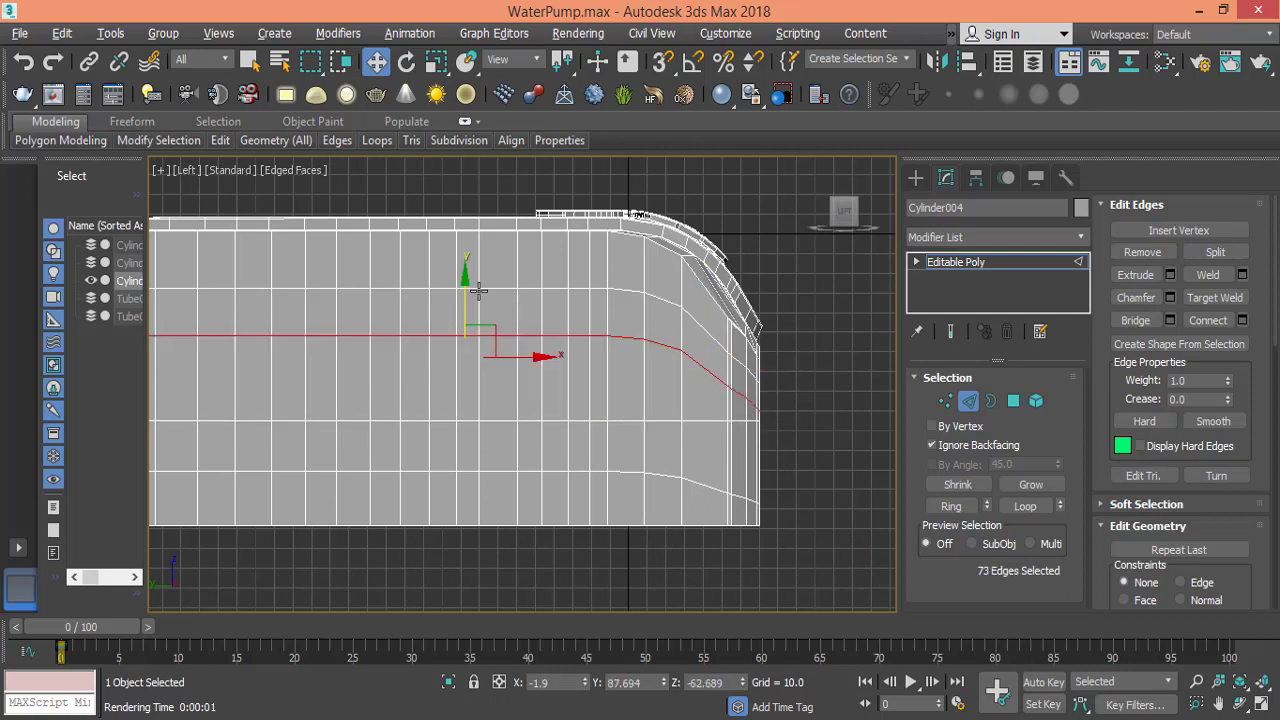
left_click_drag(467, 280, 467, 273)
double_click(477, 421)
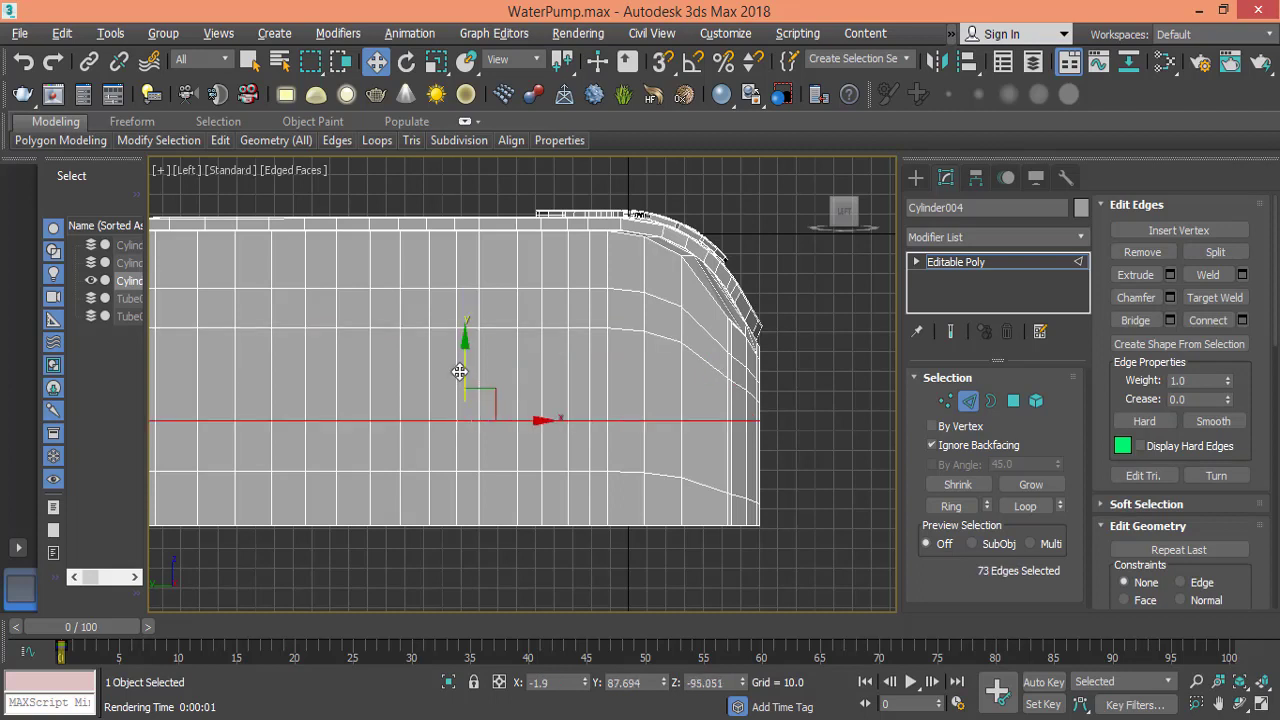
left_click_drag(465, 343, 466, 336)
scroll(556, 378, "down", 3)
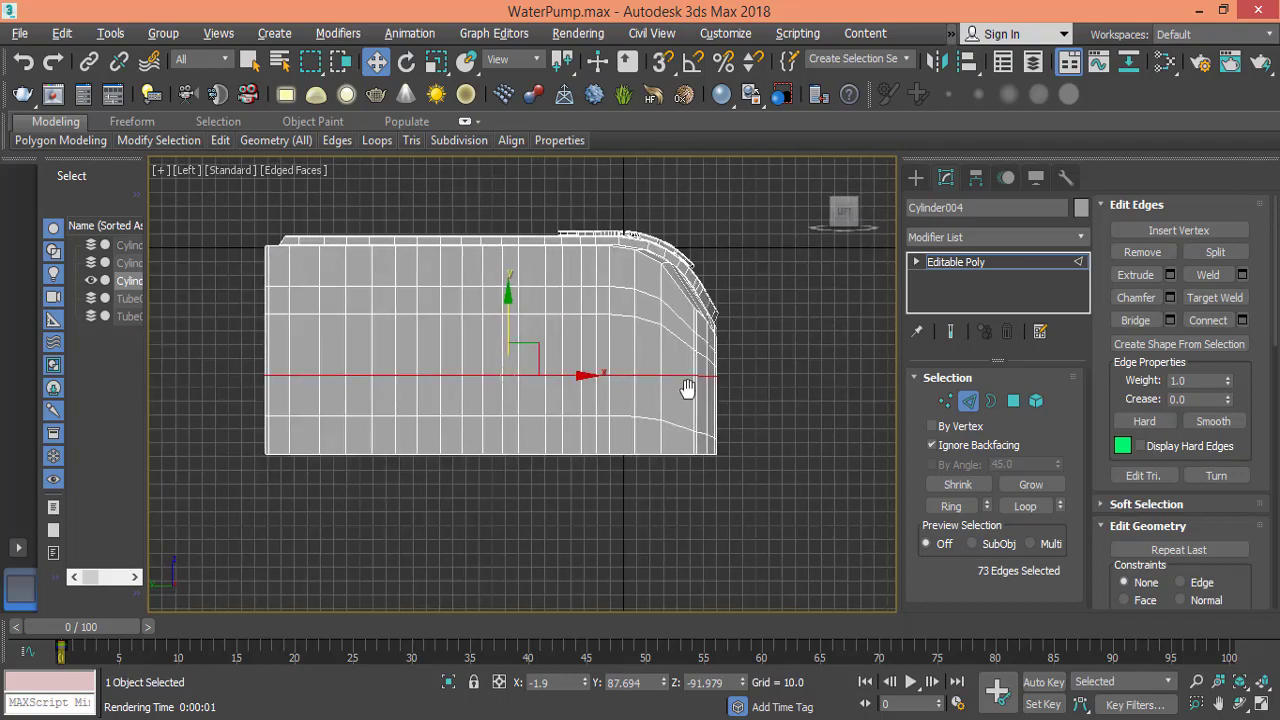
middle_click_drag(690, 386, 680, 393)
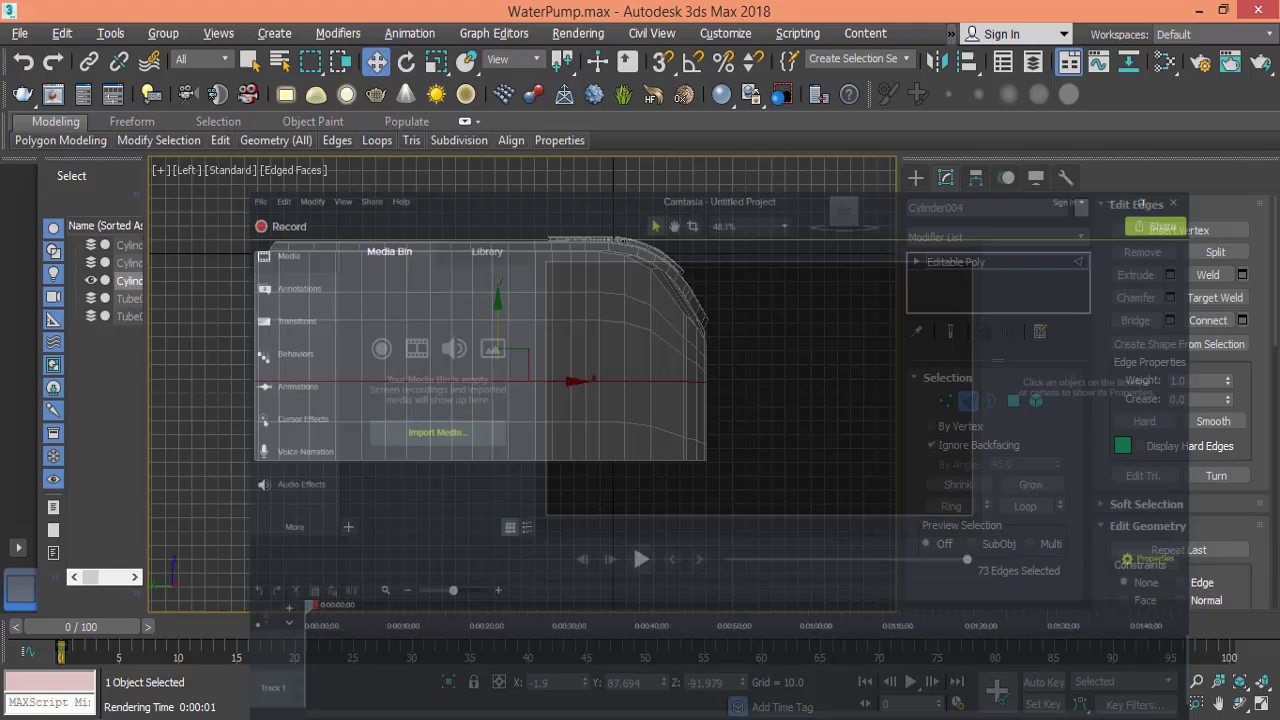
- Check the reference photo, lower the body's bottom-edge vertices about 4.1 units, and move the flattened edge loop down to about Z -94.8
key("alt+Tab")
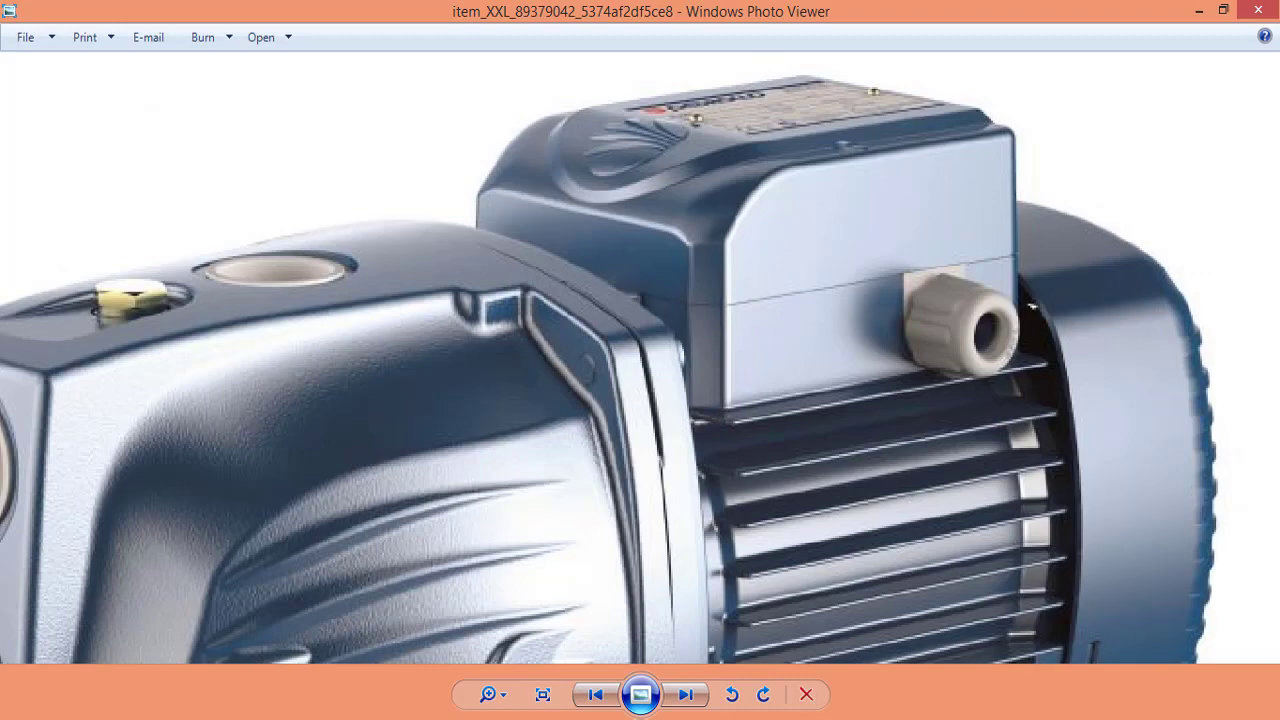
key("alt+Tab")
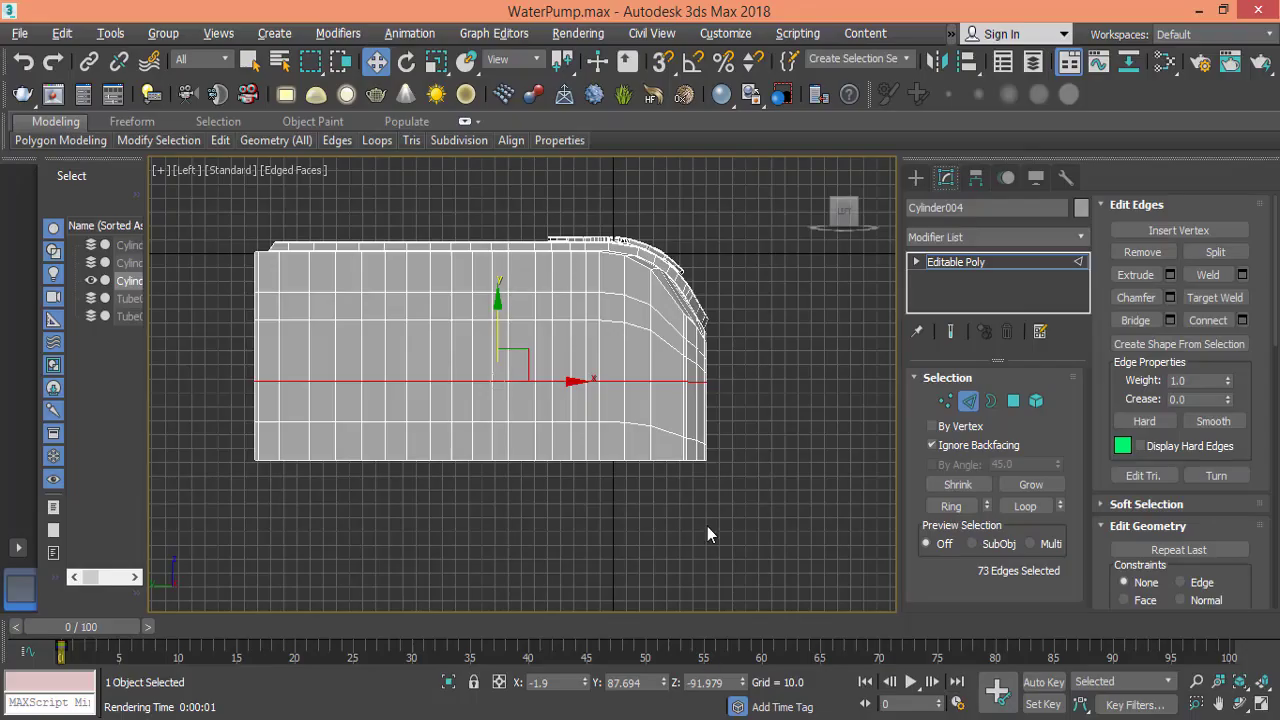
left_click(945, 401)
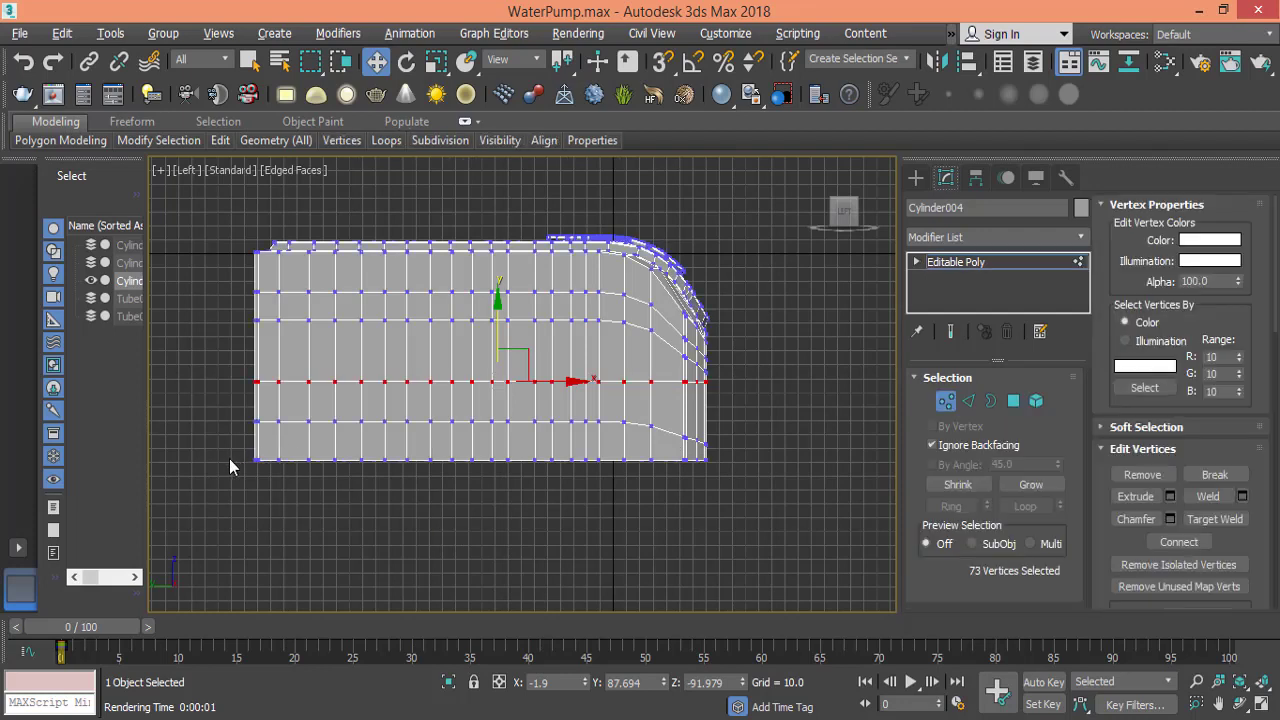
left_click_drag(229, 458, 764, 516)
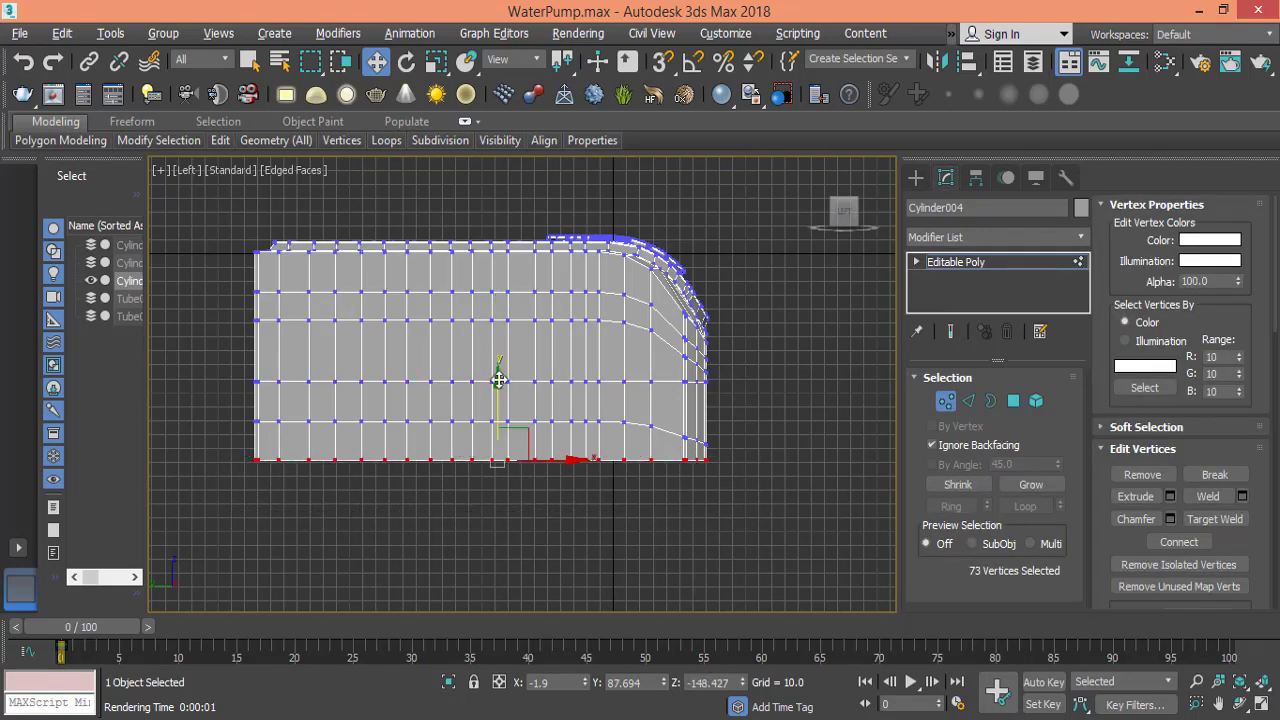
left_click_drag(498, 380, 499, 385)
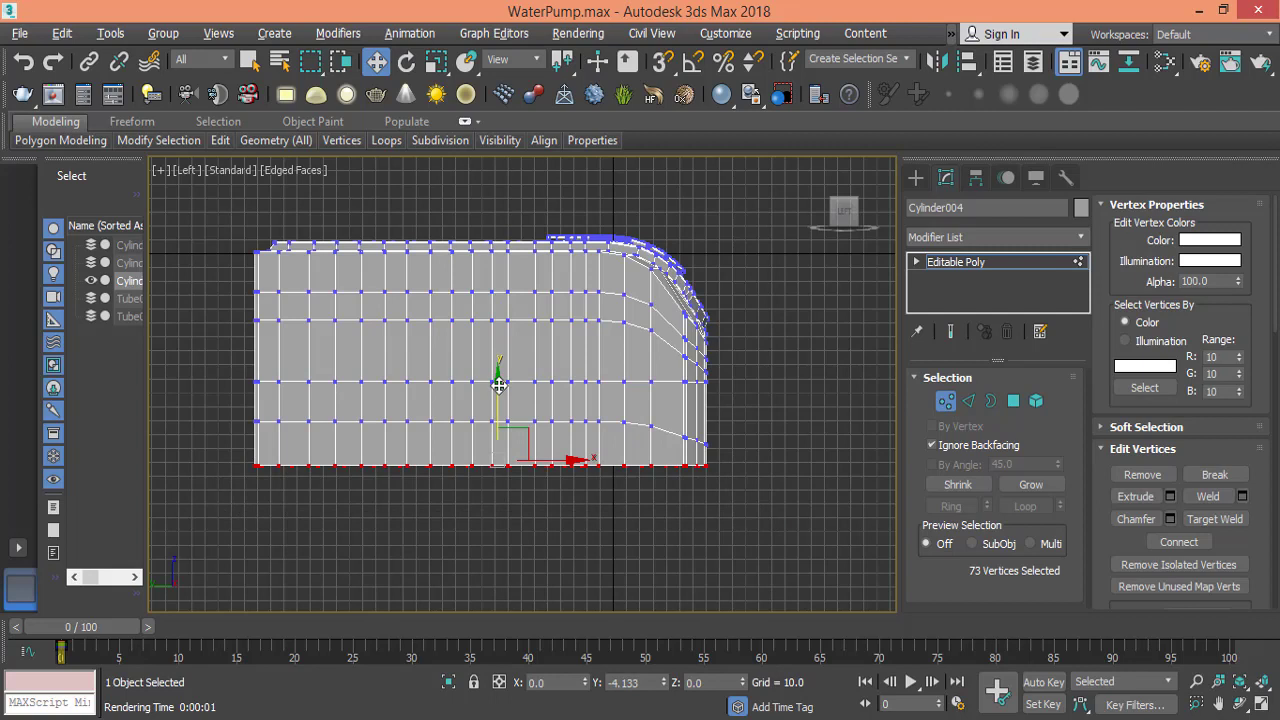
left_click(969, 401)
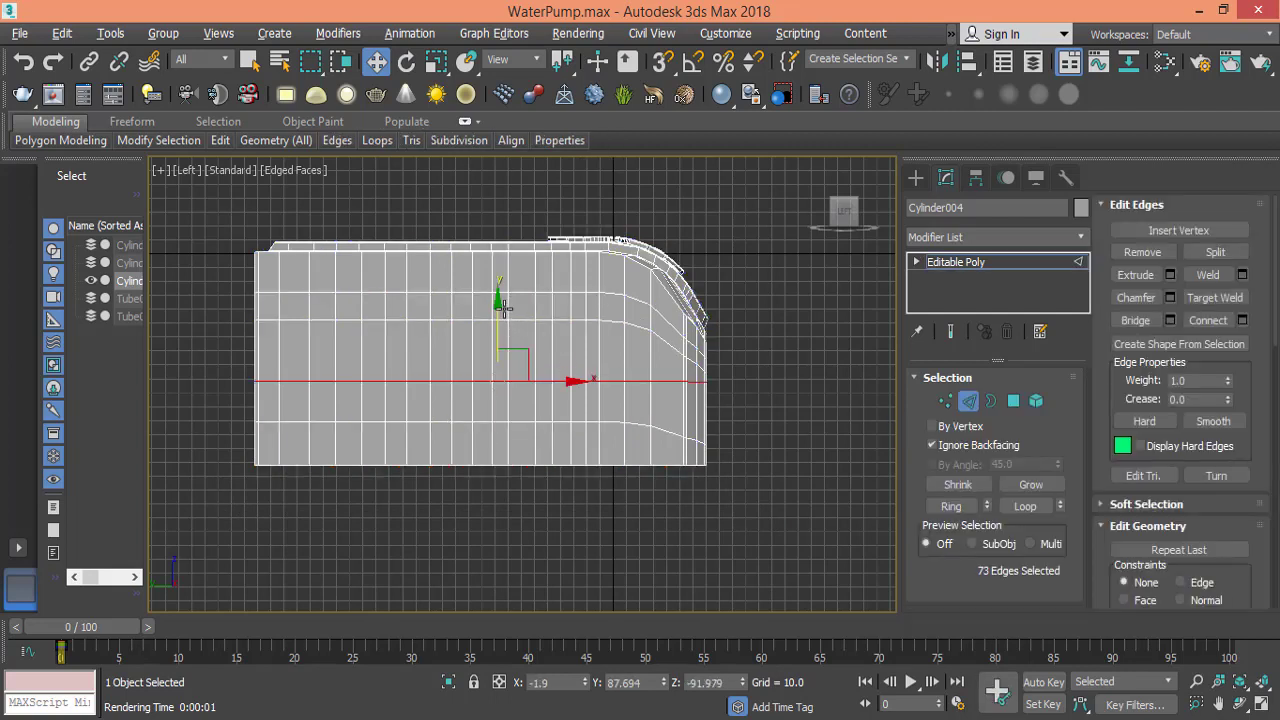
left_click_drag(497, 310, 497, 315)
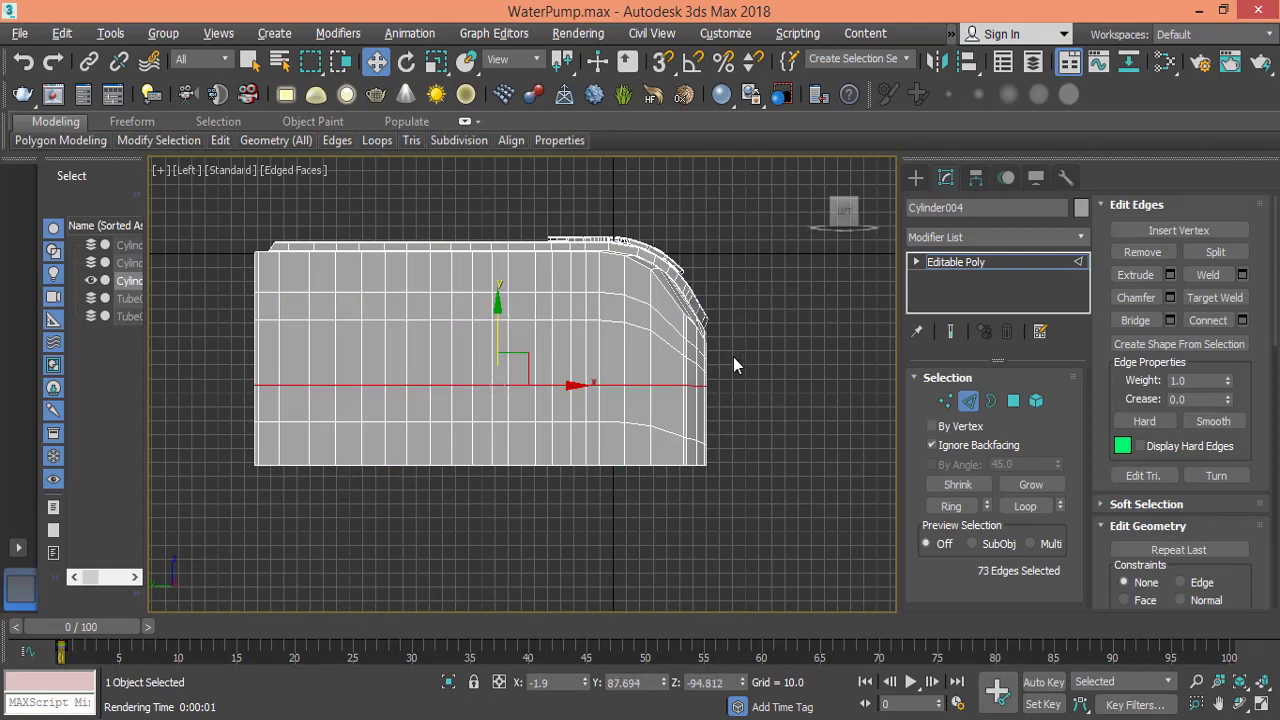
- Start an edge extrusion on the flattened loop in perspective view, with a width of 3.0 and a height of -3.0
key("p")
middle_click_drag(763, 363, 728, 317, "alt")
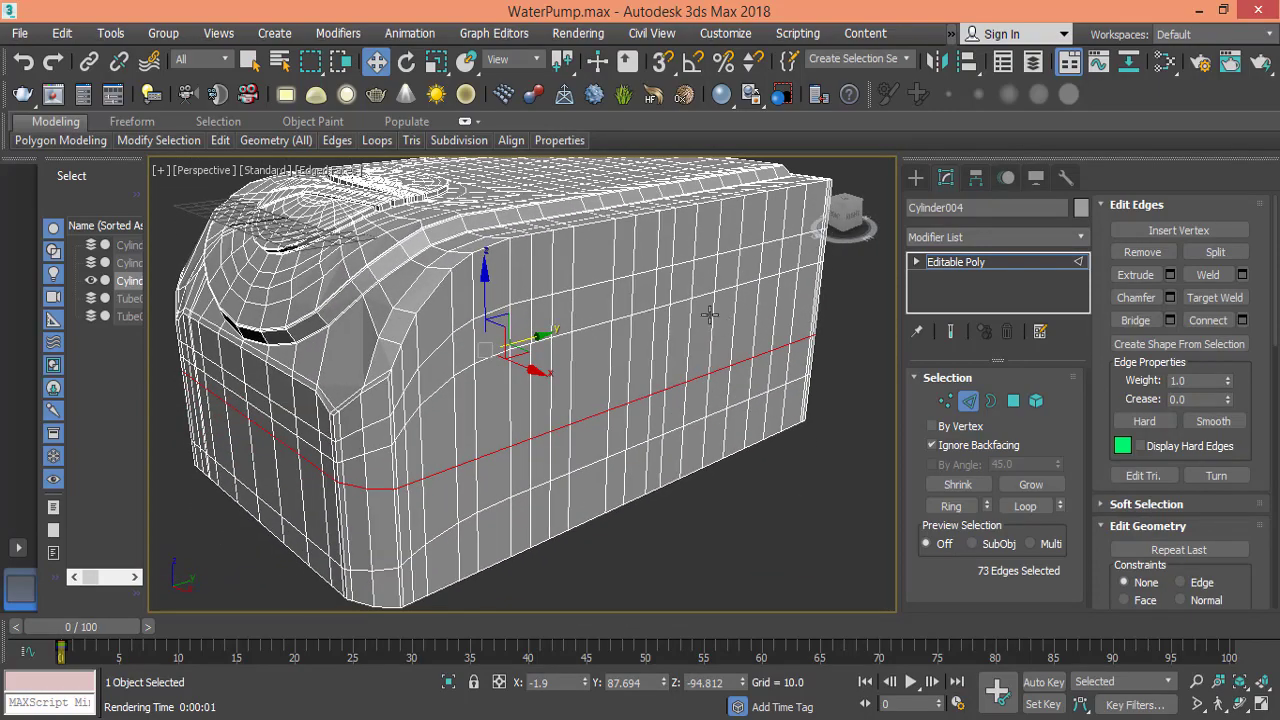
left_click(1170, 275)
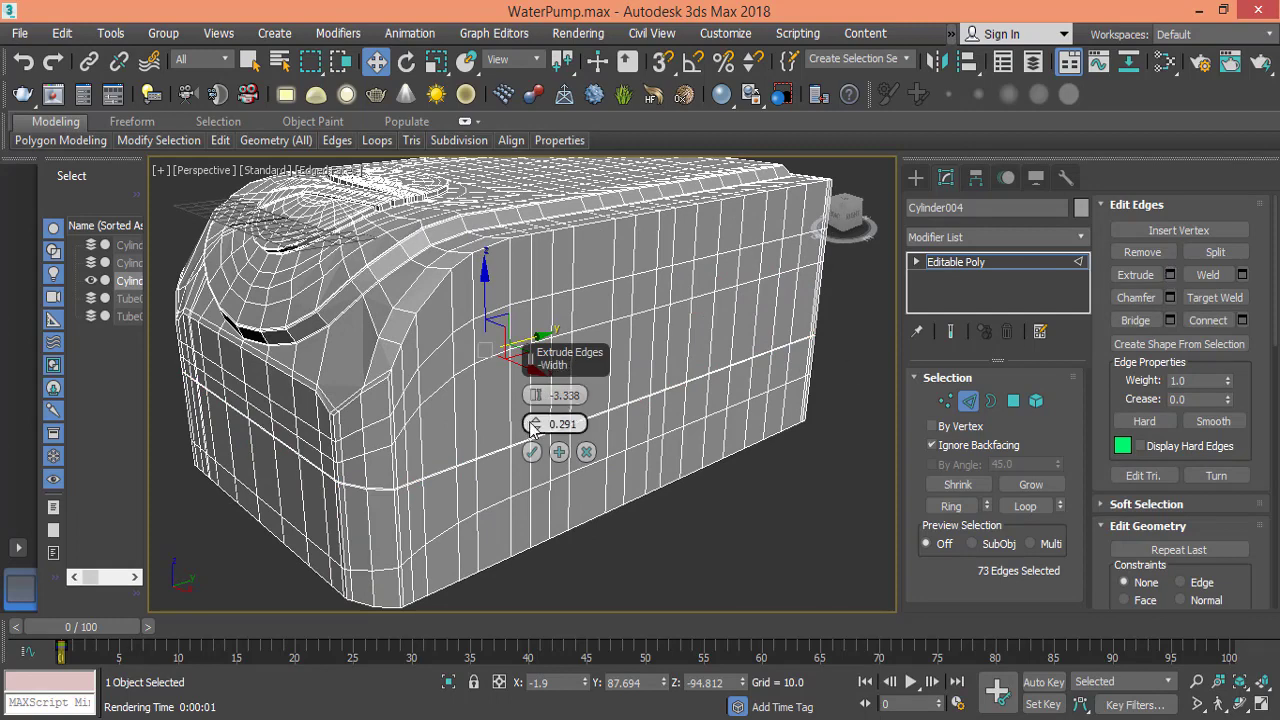
left_click_drag(533, 427, 535, 402)
middle_click_drag(478, 416, 502, 421)
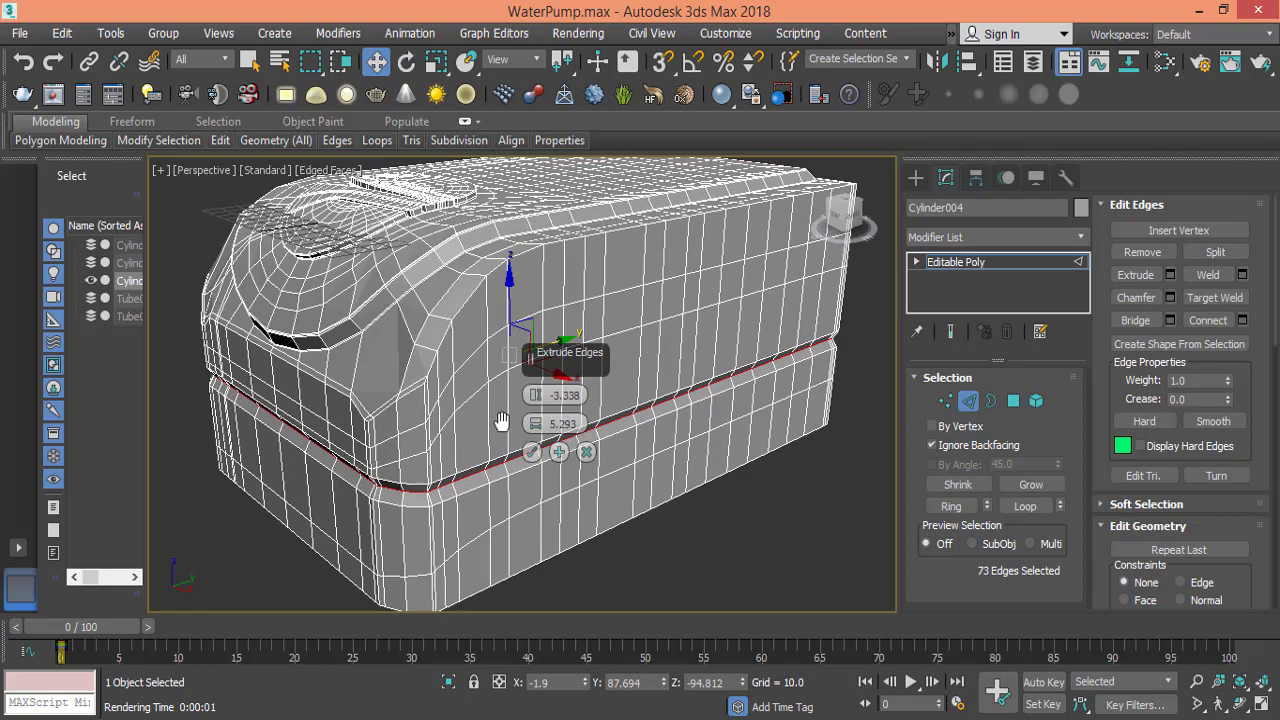
double_click(558, 423)
type("3.0")
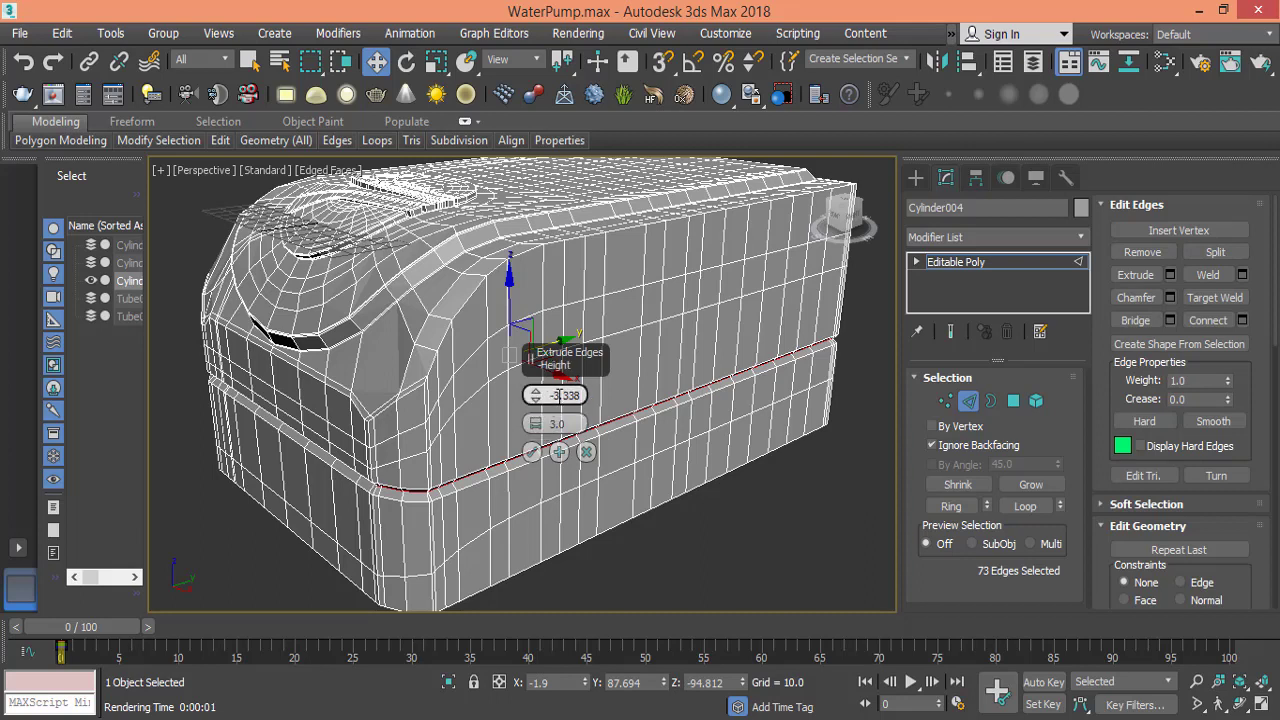
double_click(557, 395)
type("-3")
- Narrow the edge extrusion's width to 0.2 and check the thin groove near the front corner
left_click(571, 424)
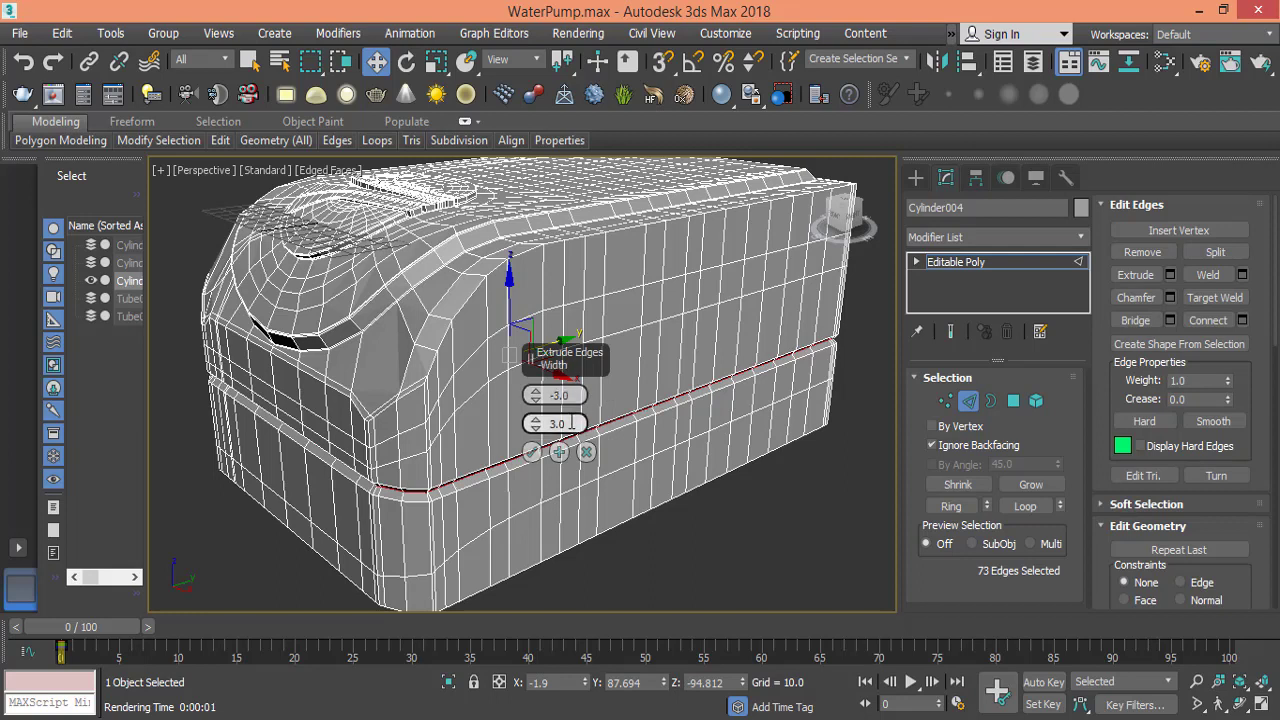
double_click(552, 424)
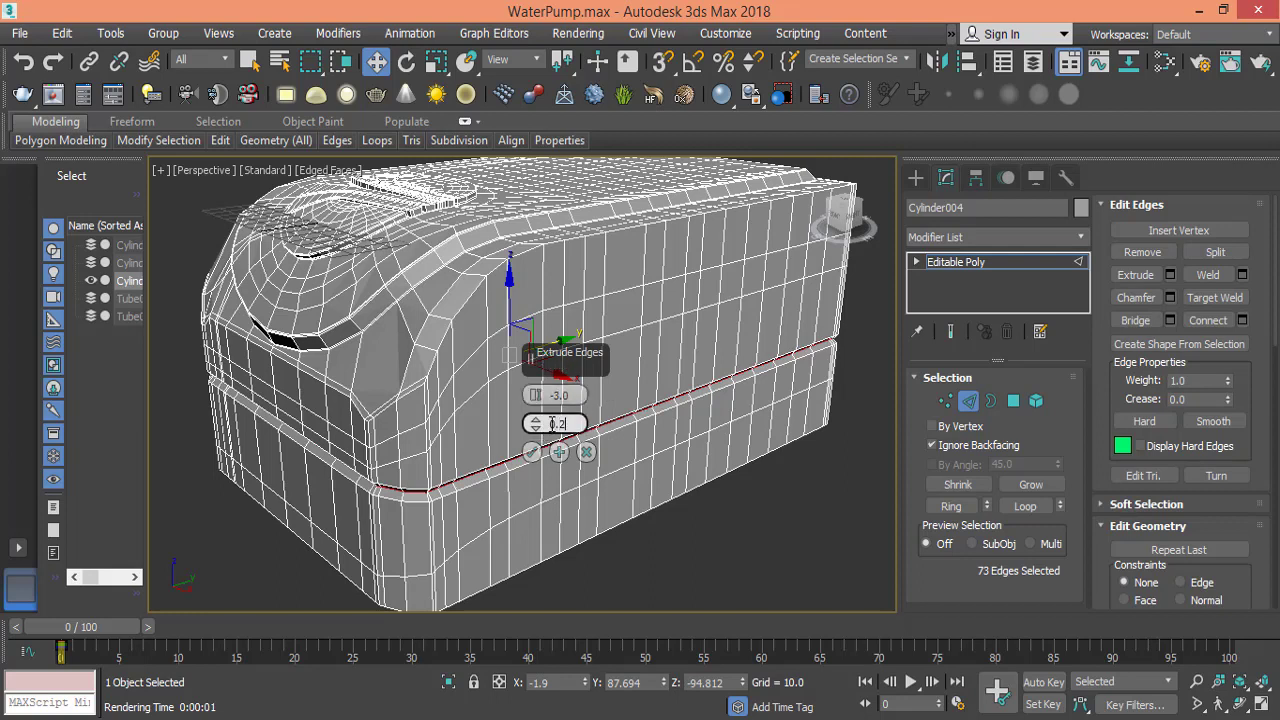
type("0.2")
left_click(562, 395)
scroll(470, 443, "up", 8)
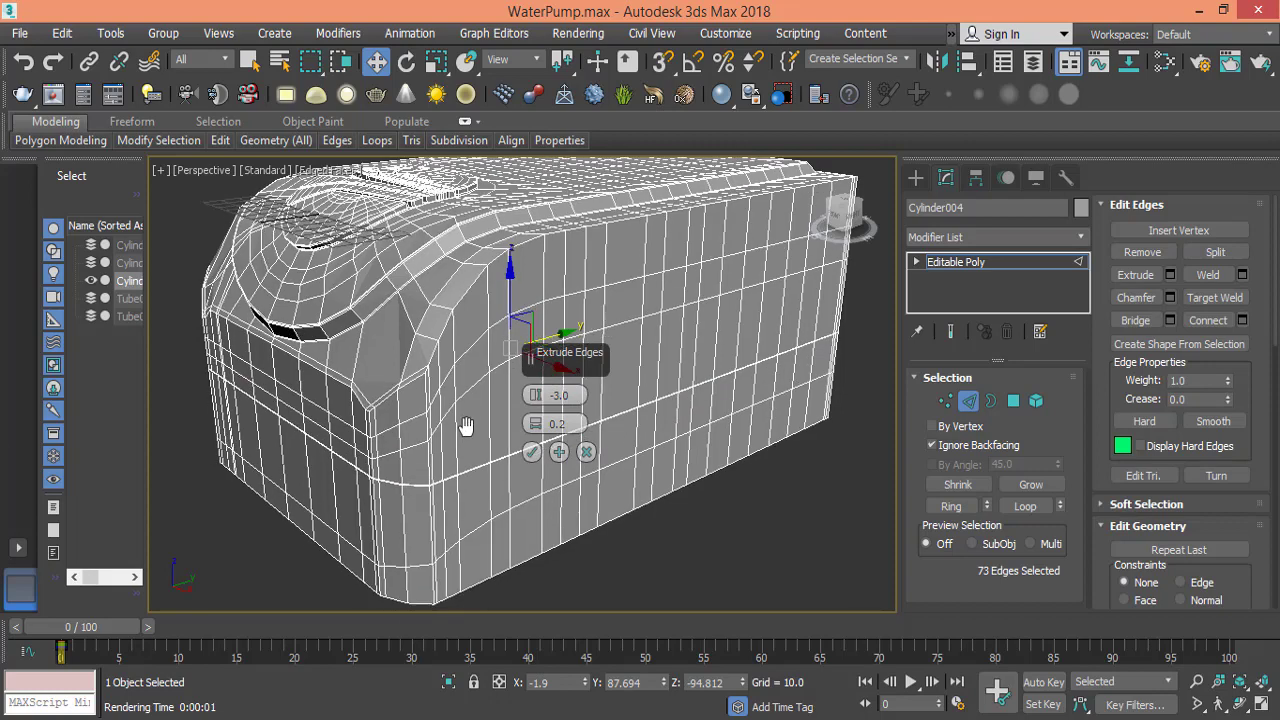
middle_click_drag(467, 450, 469, 385)
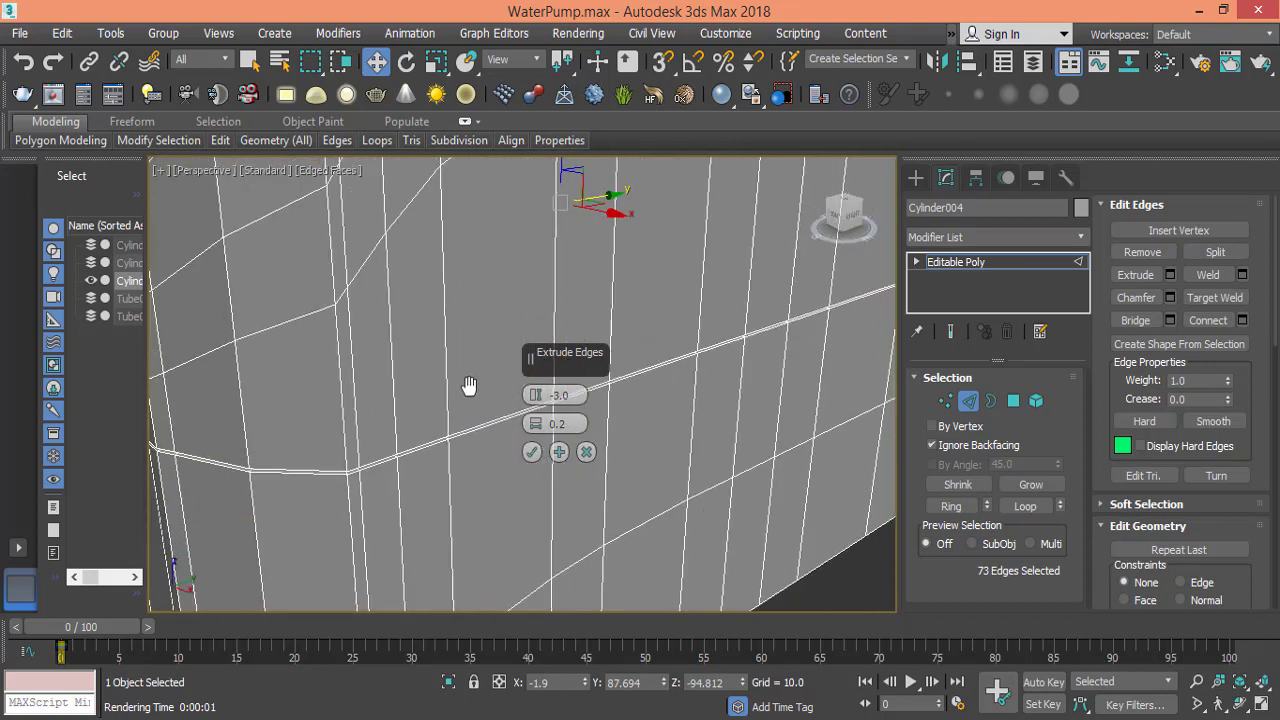
- Turn on NURMS smoothing, inspect the groove around the body, and apply the edge extrusion
mouse_move(222, 141)
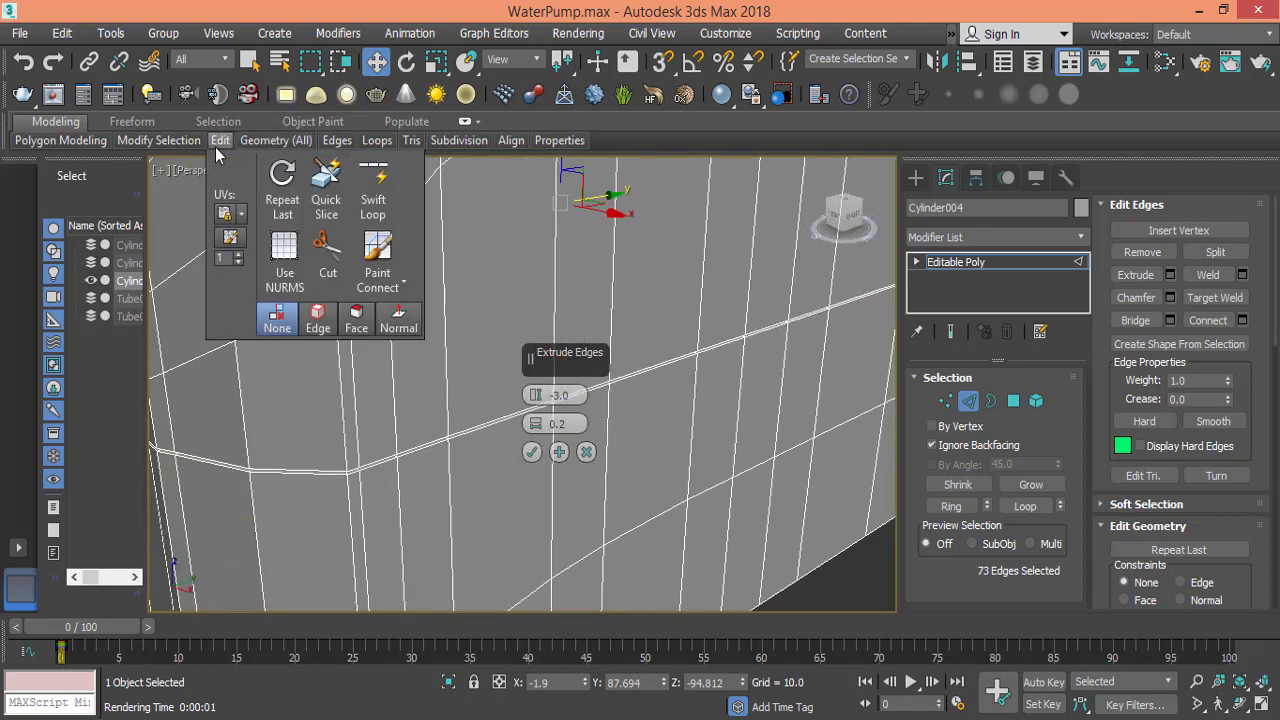
left_click(283, 250)
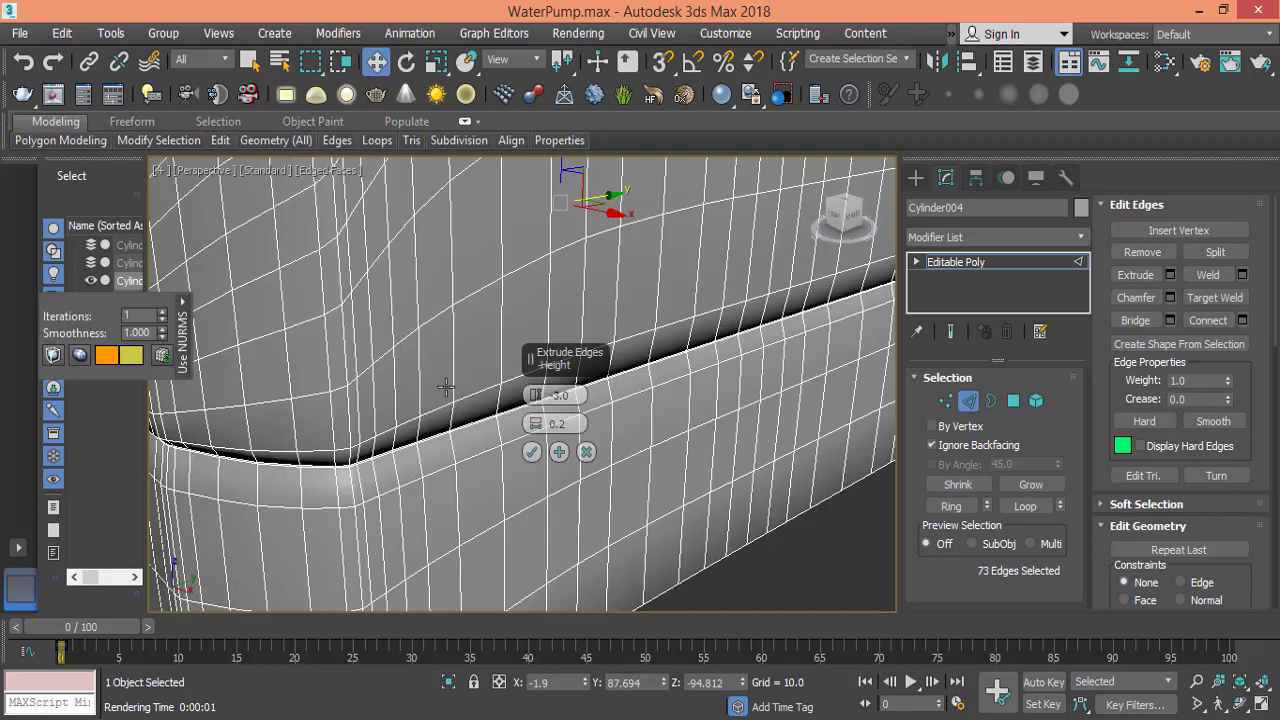
middle_click_drag(440, 370, 484, 401)
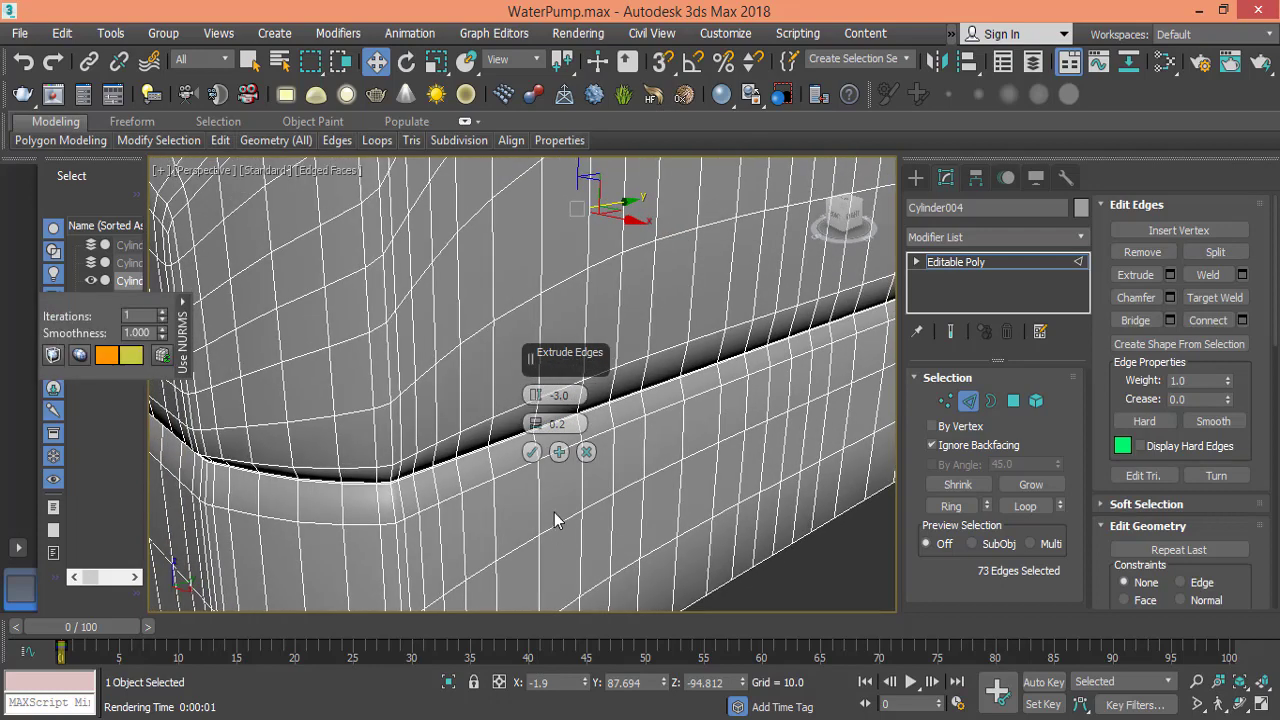
left_click(560, 452)
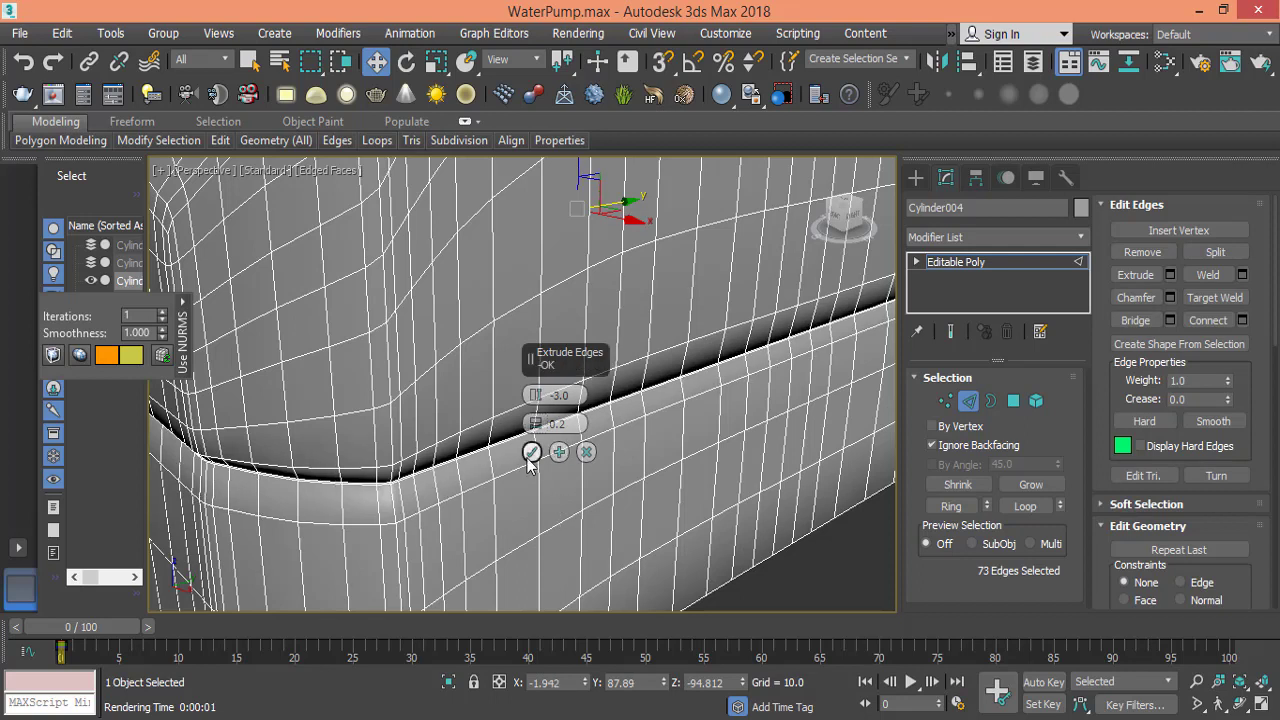
left_click(531, 453)
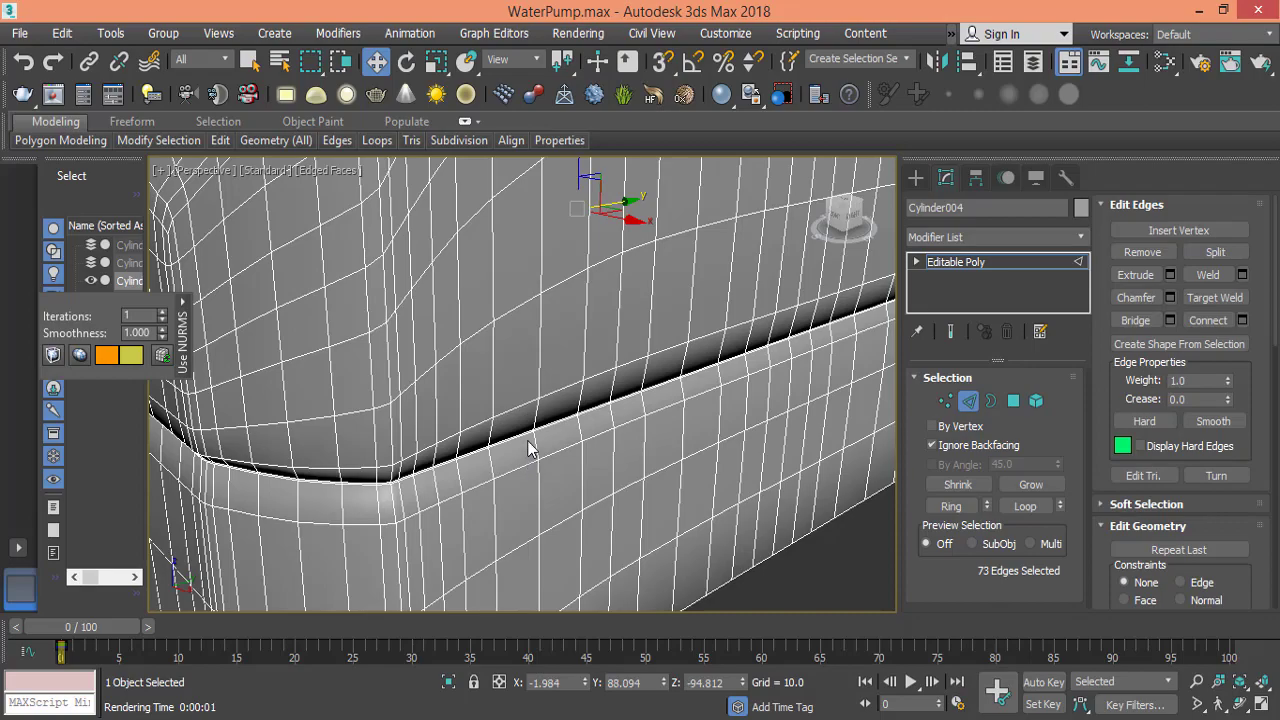
- Examine the extruded groove up close along the body's front face and rounded corners
mouse_move(529, 455)
middle_mouse_down()
mouse_move(501, 470)
mouse_move(512, 432)
mouse_move(532, 438)
middle_mouse_up()
scroll(560, 386, "up", 3)
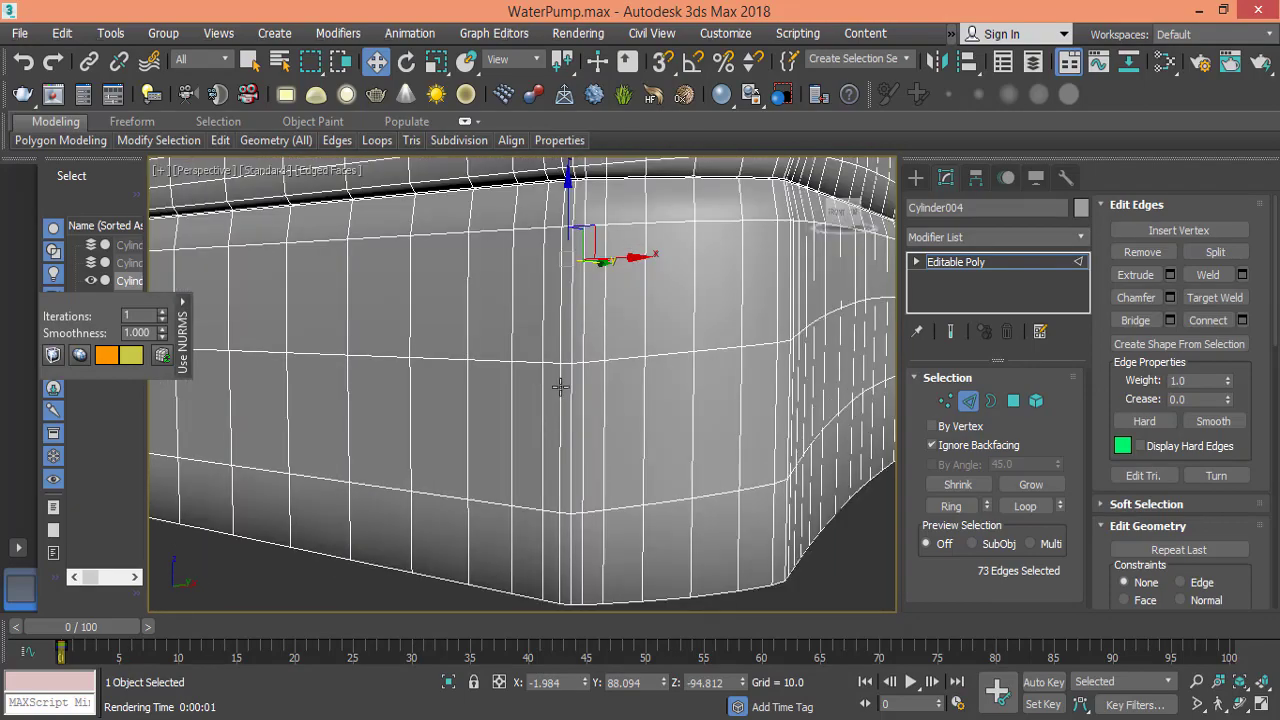
middle_click_drag(619, 328, 448, 466)
scroll(492, 356, "up", 1)
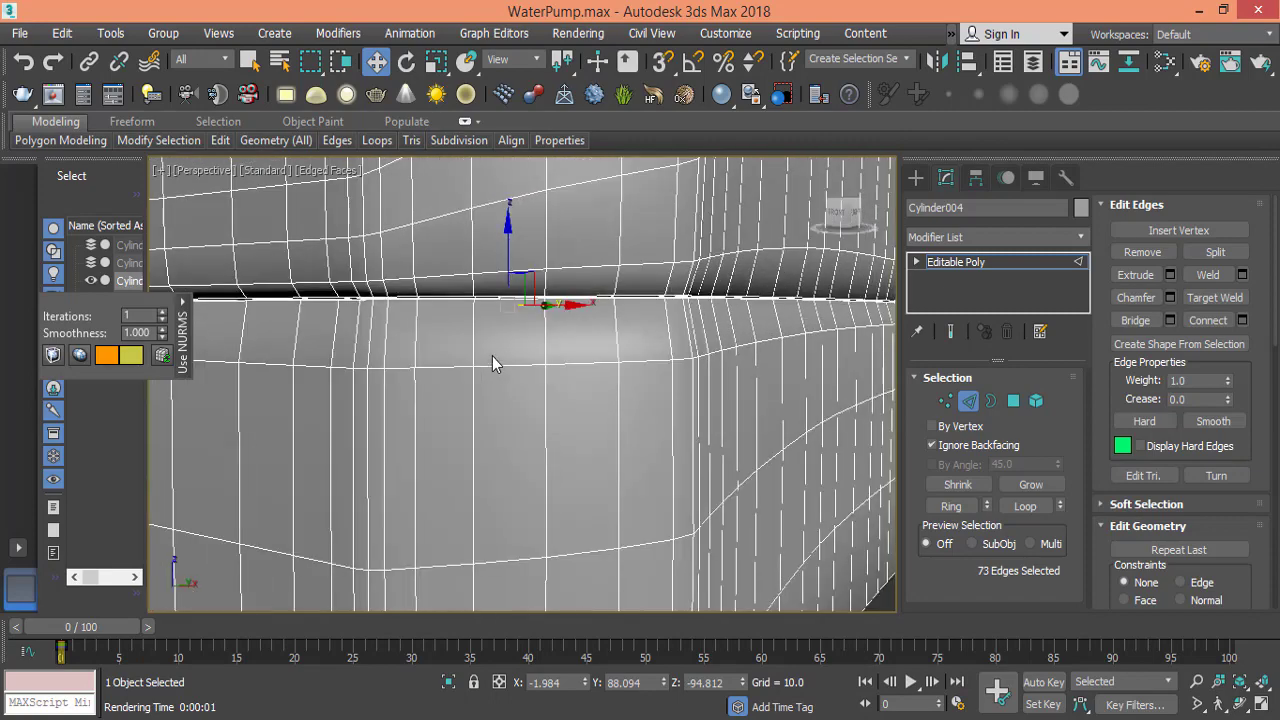
middle_click_drag(511, 331, 476, 404)
scroll(474, 410, "up", 2)
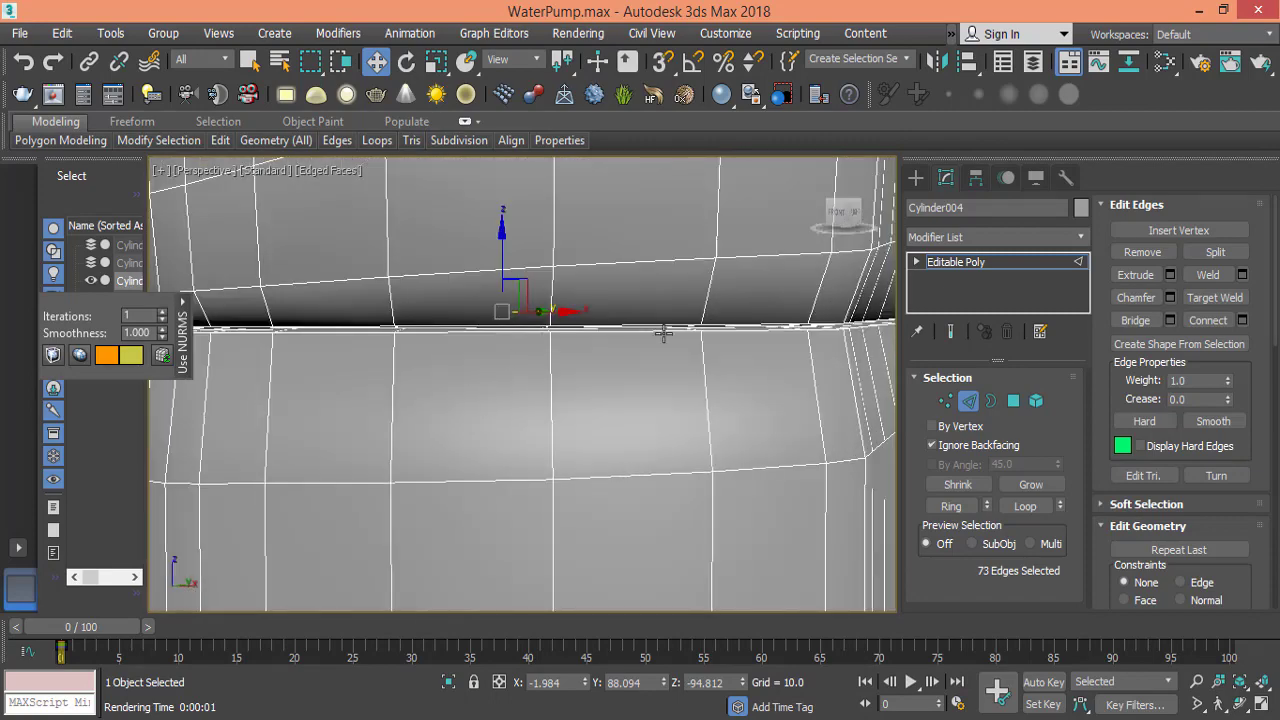
middle_click_drag(694, 334, 578, 377)
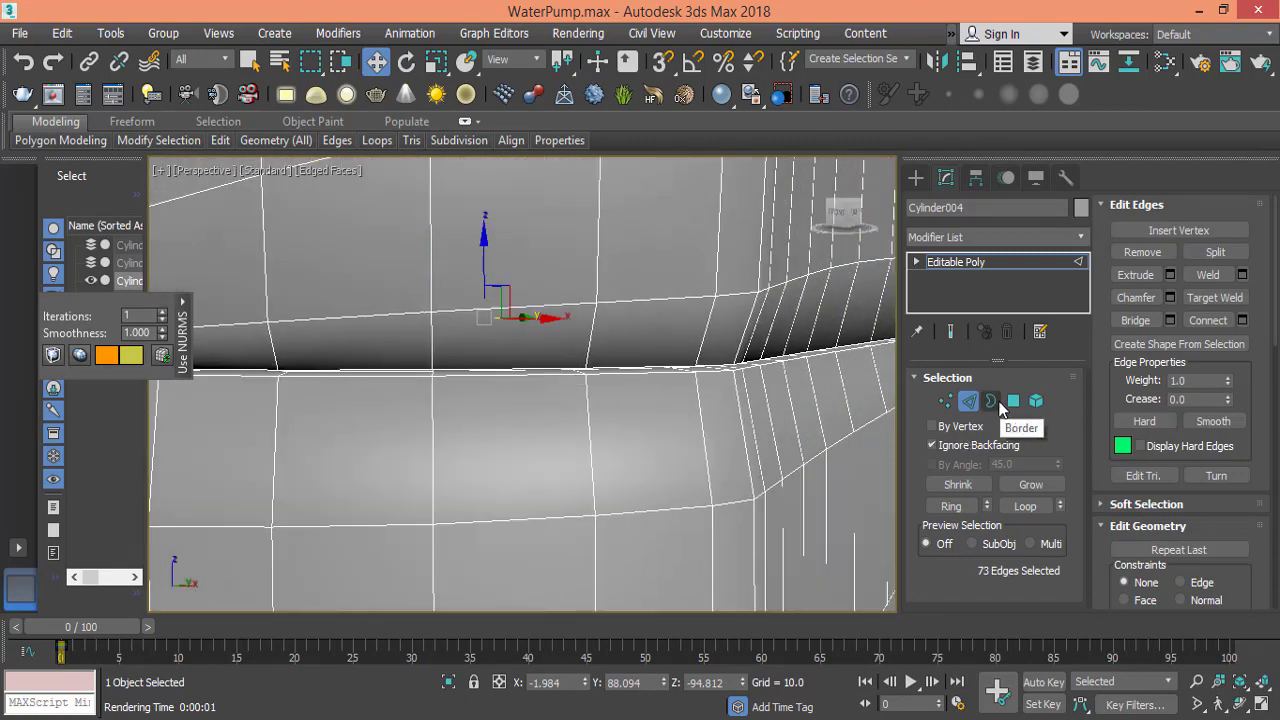
- Try to select the groove's rim edge loops near the corner on the smoothed mesh
left_click(966, 401)
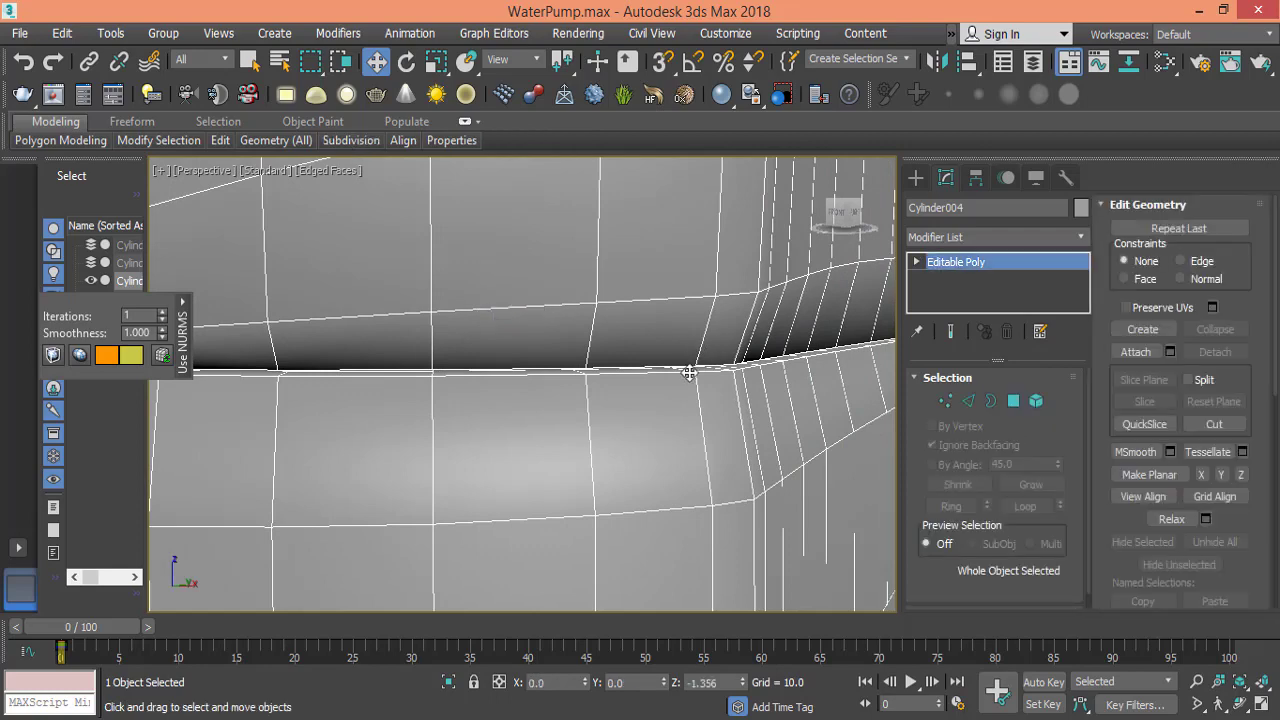
scroll(689, 373, "up", 3)
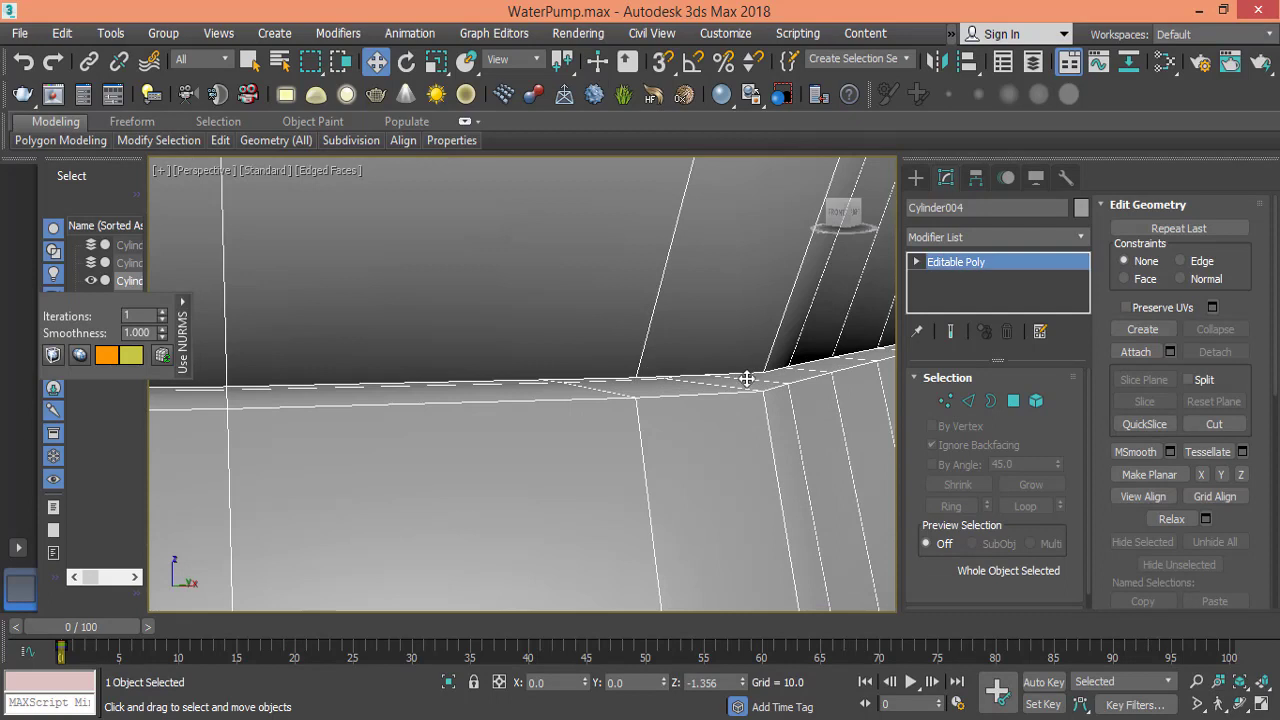
left_click(972, 401)
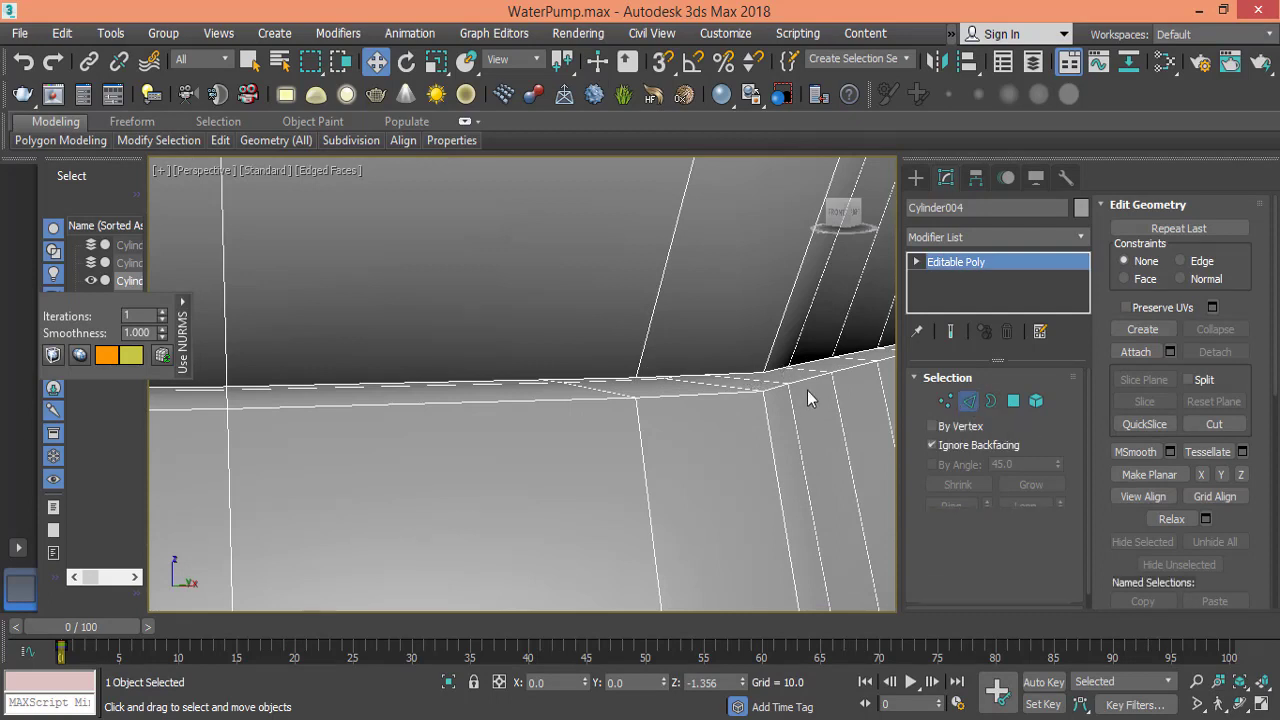
double_click(703, 375)
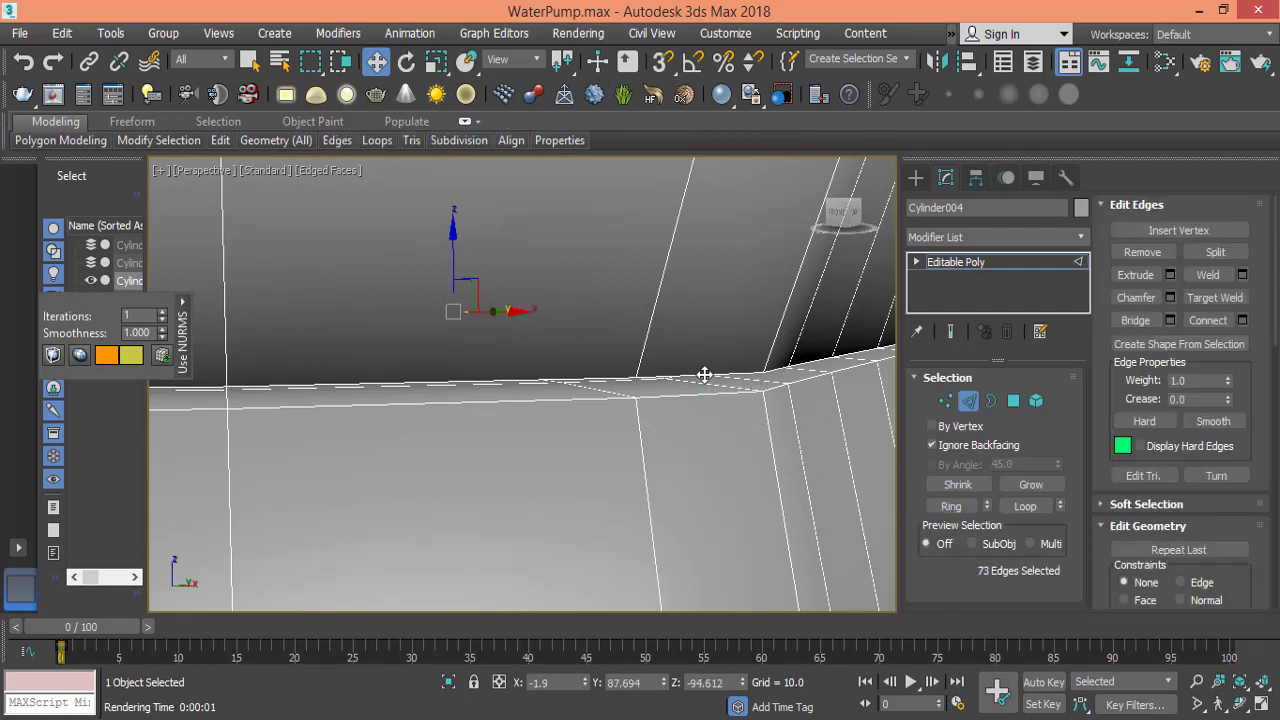
double_click(704, 374)
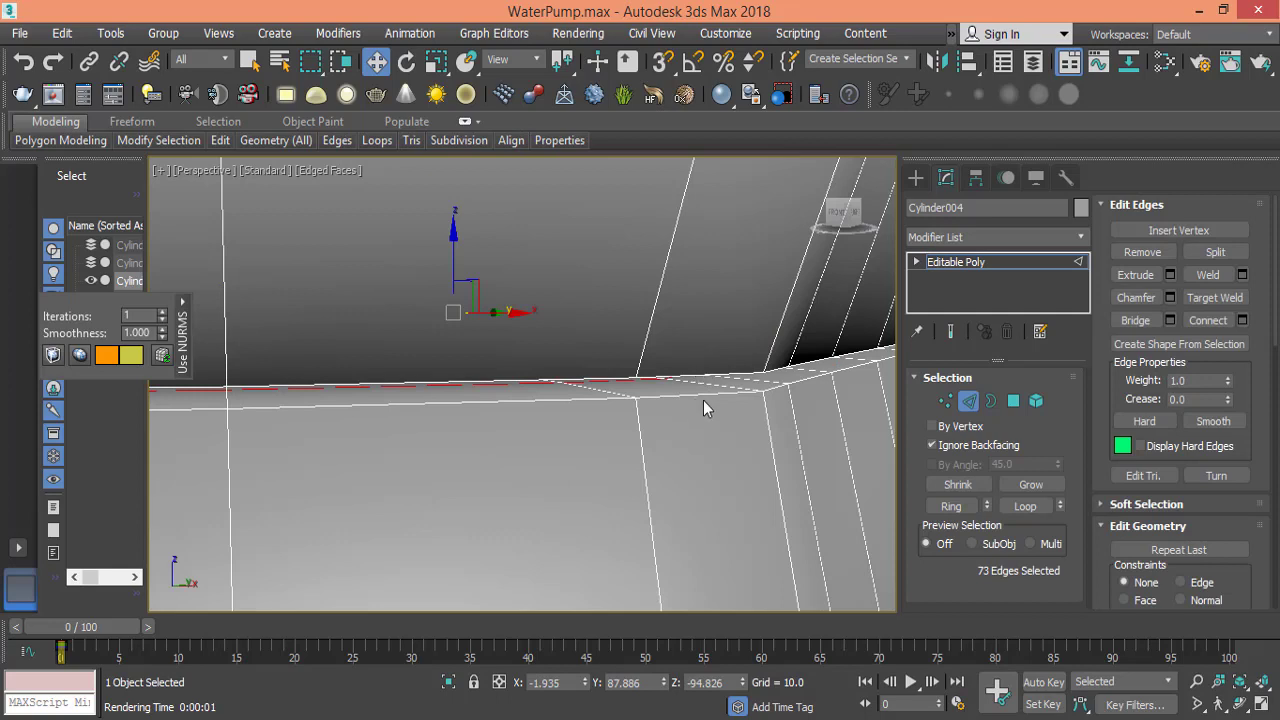
double_click(705, 393)
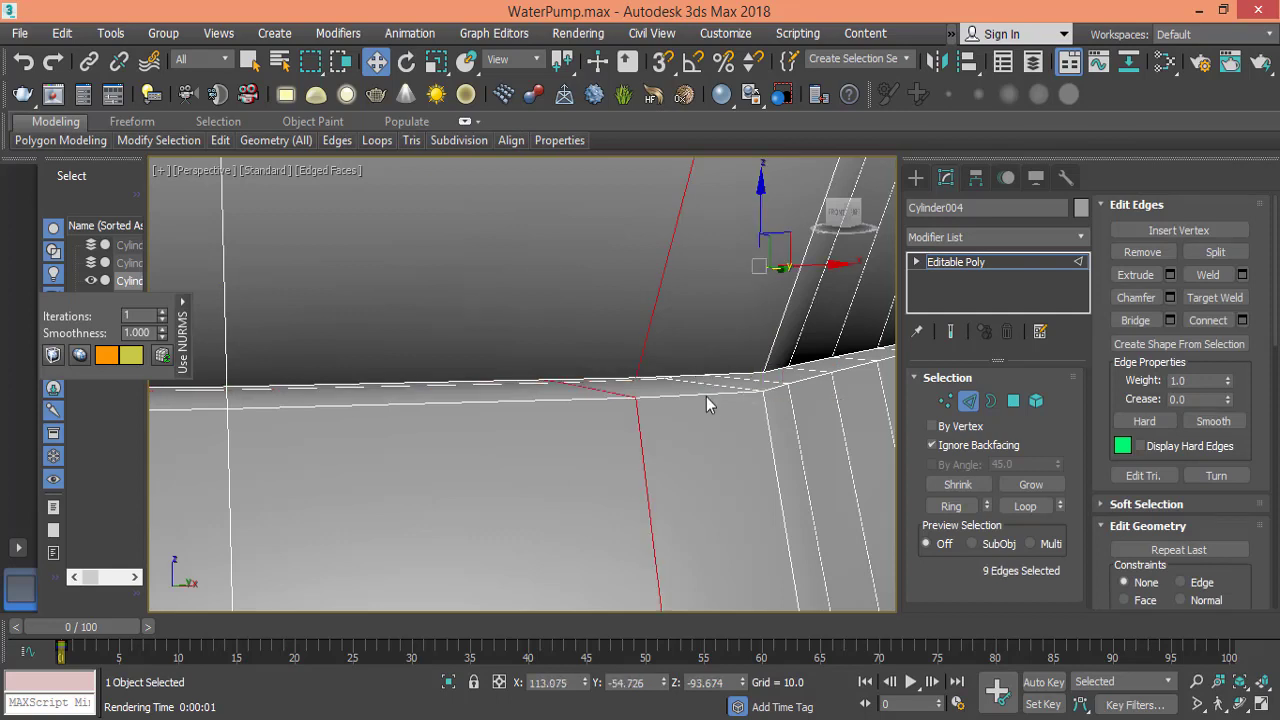
double_click(706, 393)
left_click(538, 429)
scroll(538, 429, "down", 5)
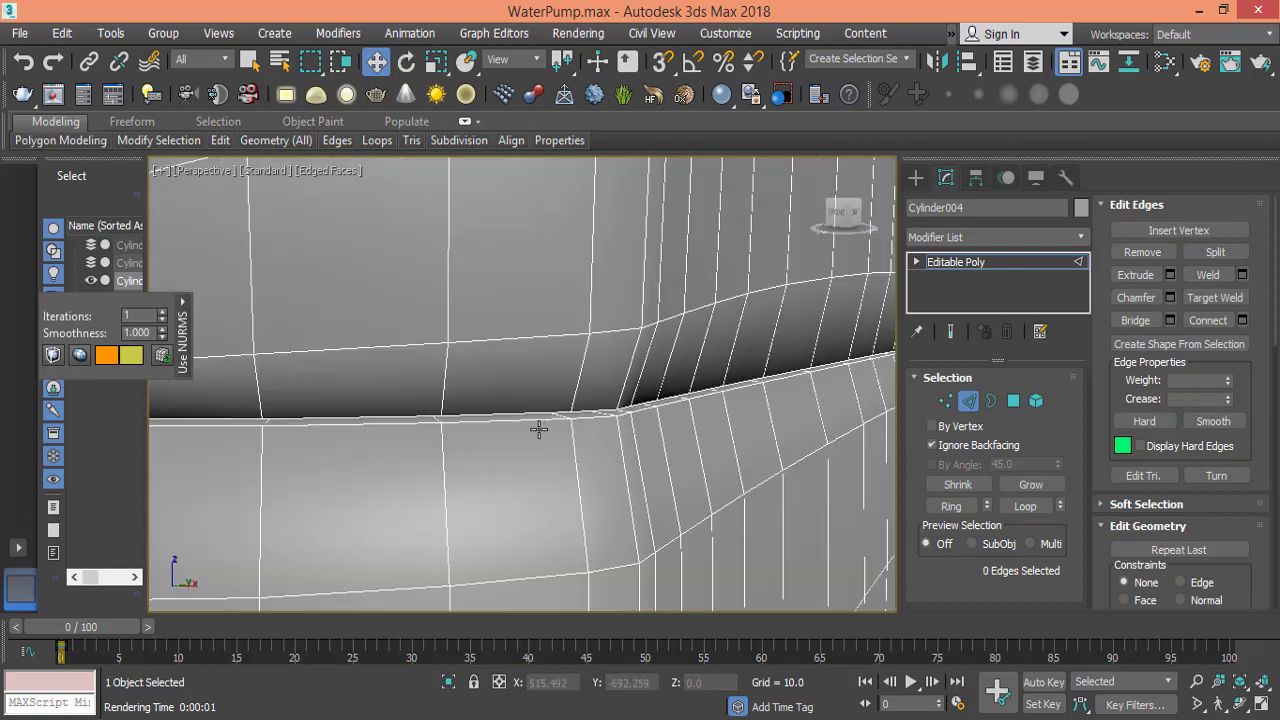
- Turn off NURMS smoothing and select both the lower and upper edge loops bordering the groove
mouse_move(222, 140)
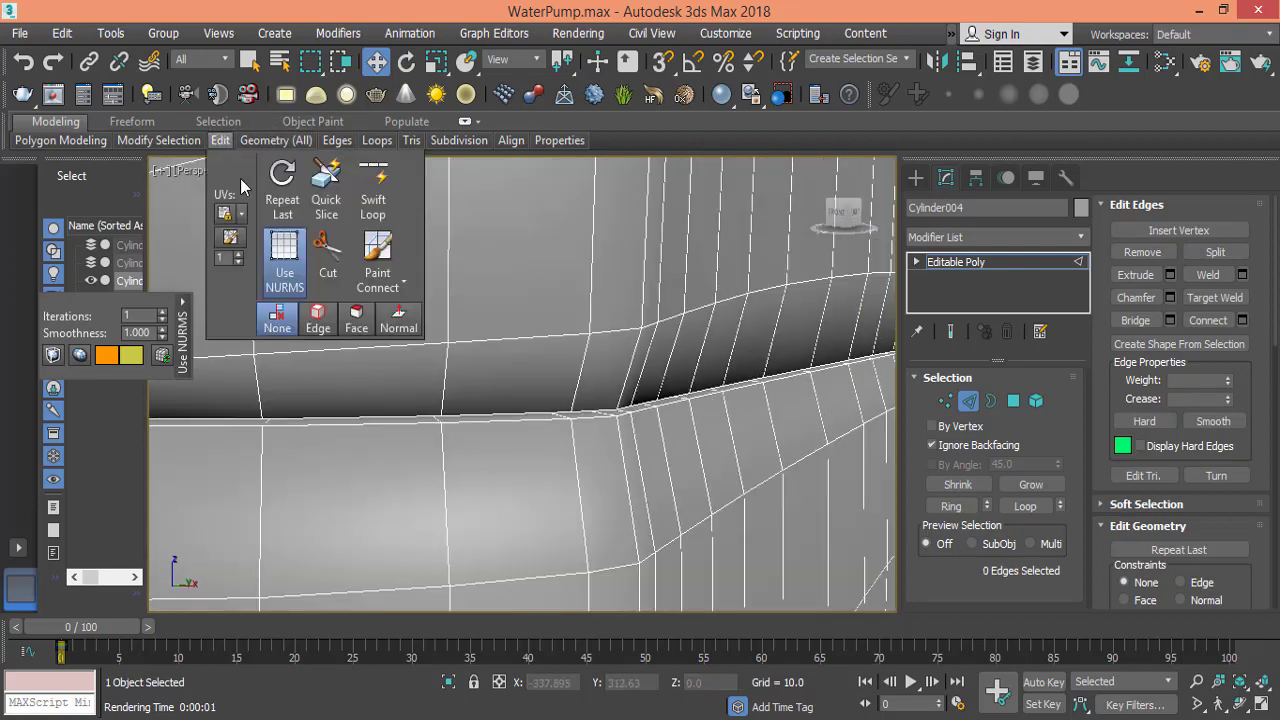
scroll(622, 435, "up", 4)
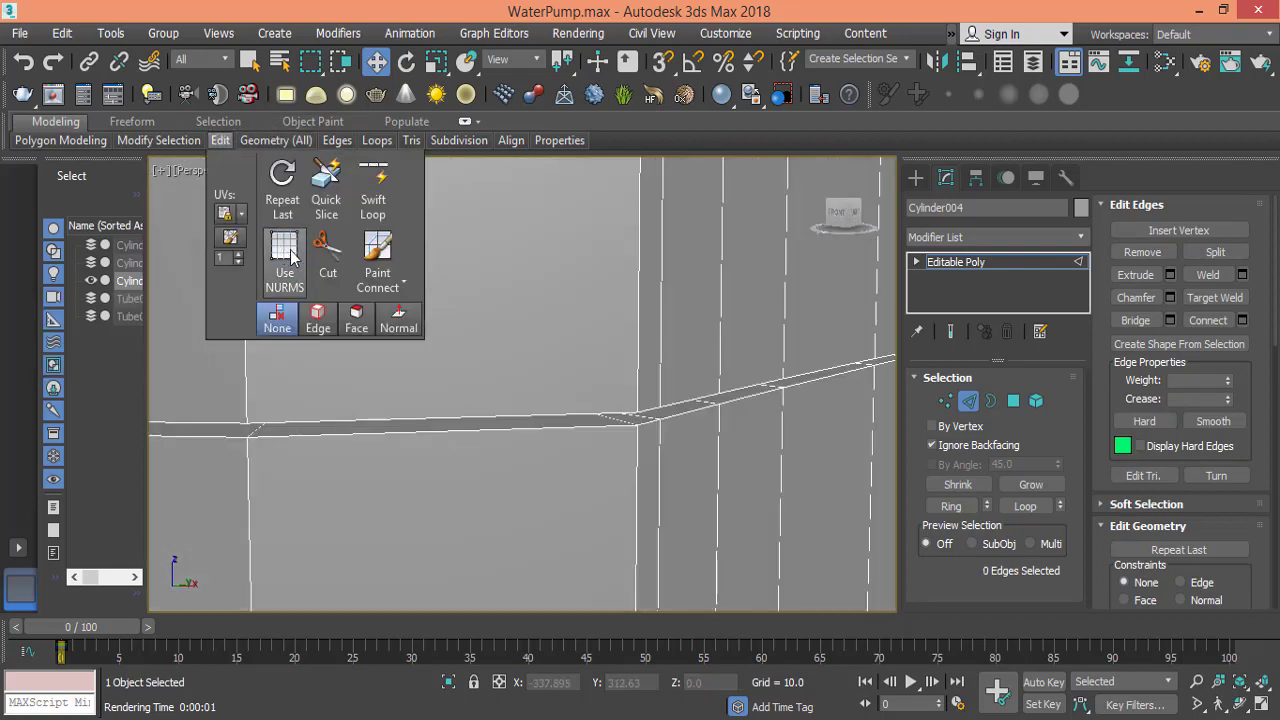
double_click(613, 427)
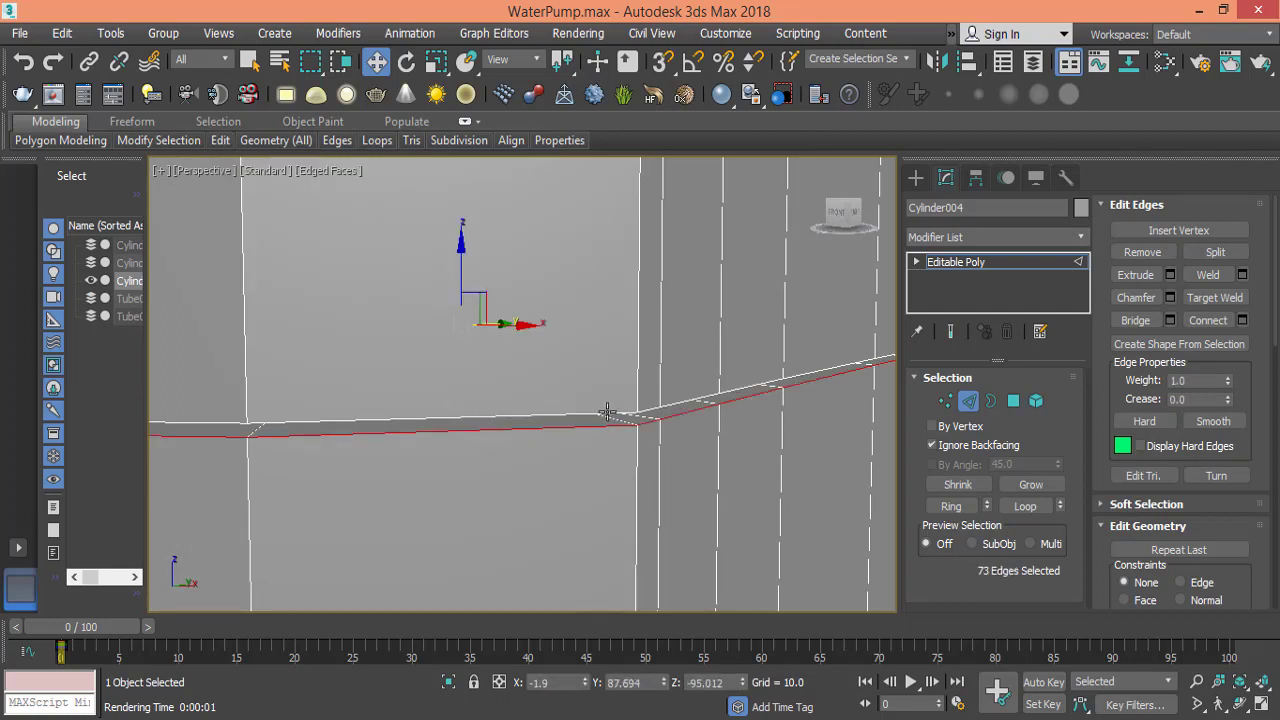
double_click(607, 412, "ctrl")
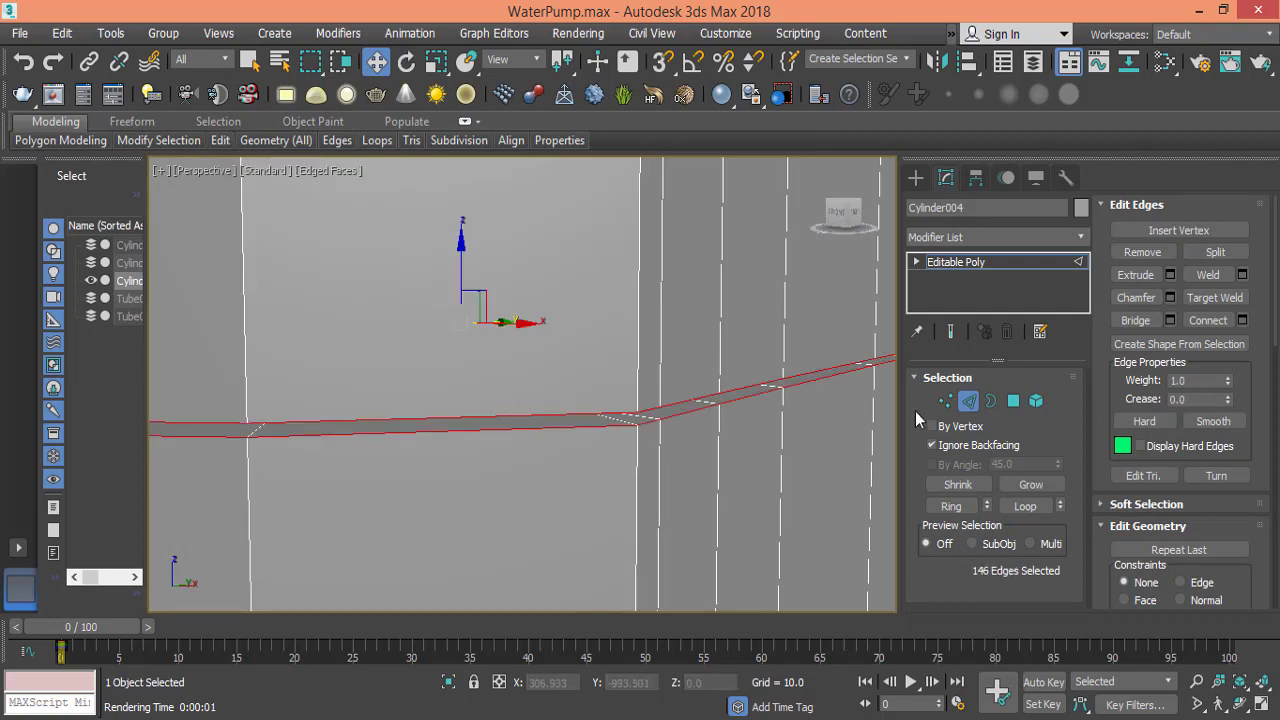
- Set up a chamfer on the two selected groove loops with an amount of 0.3 and 2 segments
left_click(1170, 300)
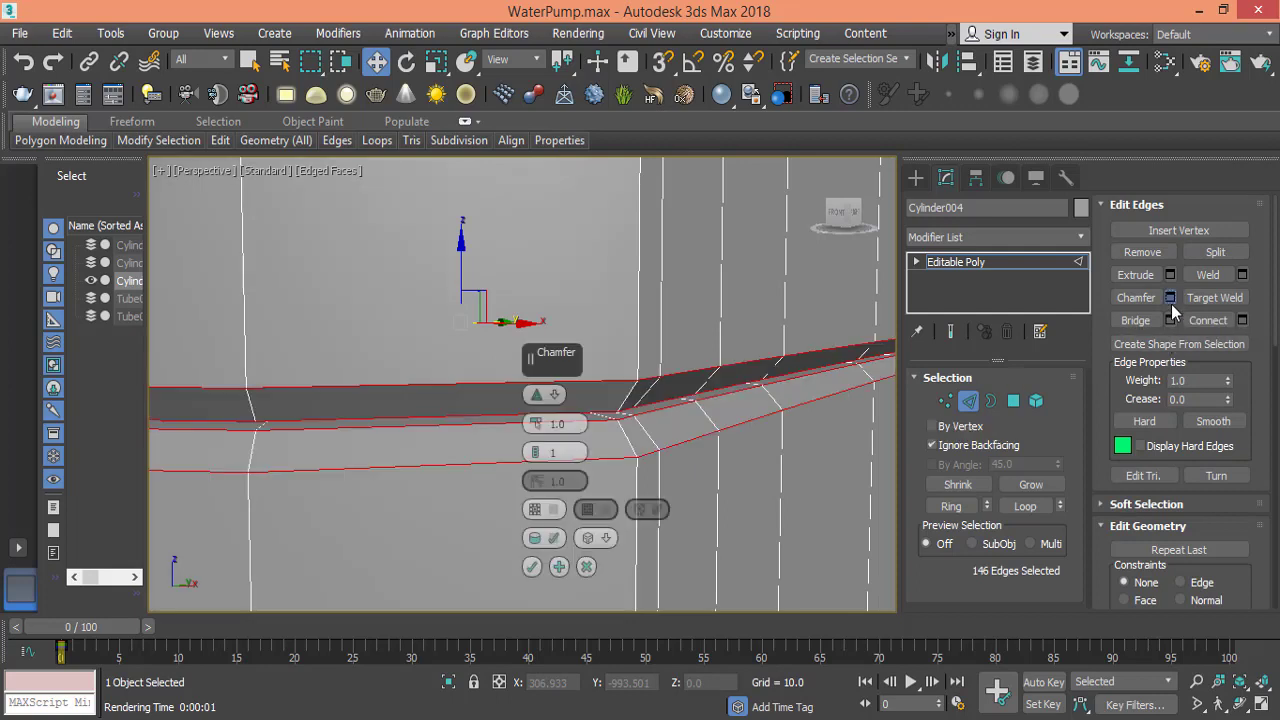
double_click(555, 423)
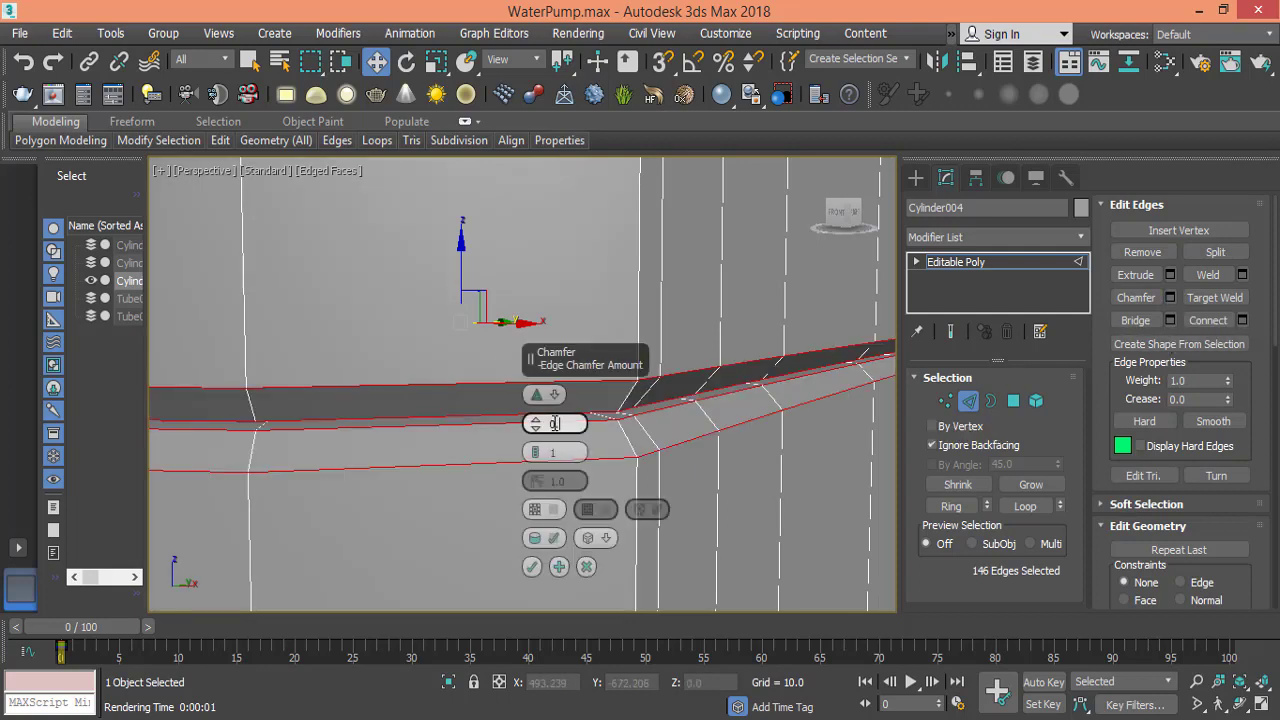
left_click(560, 451)
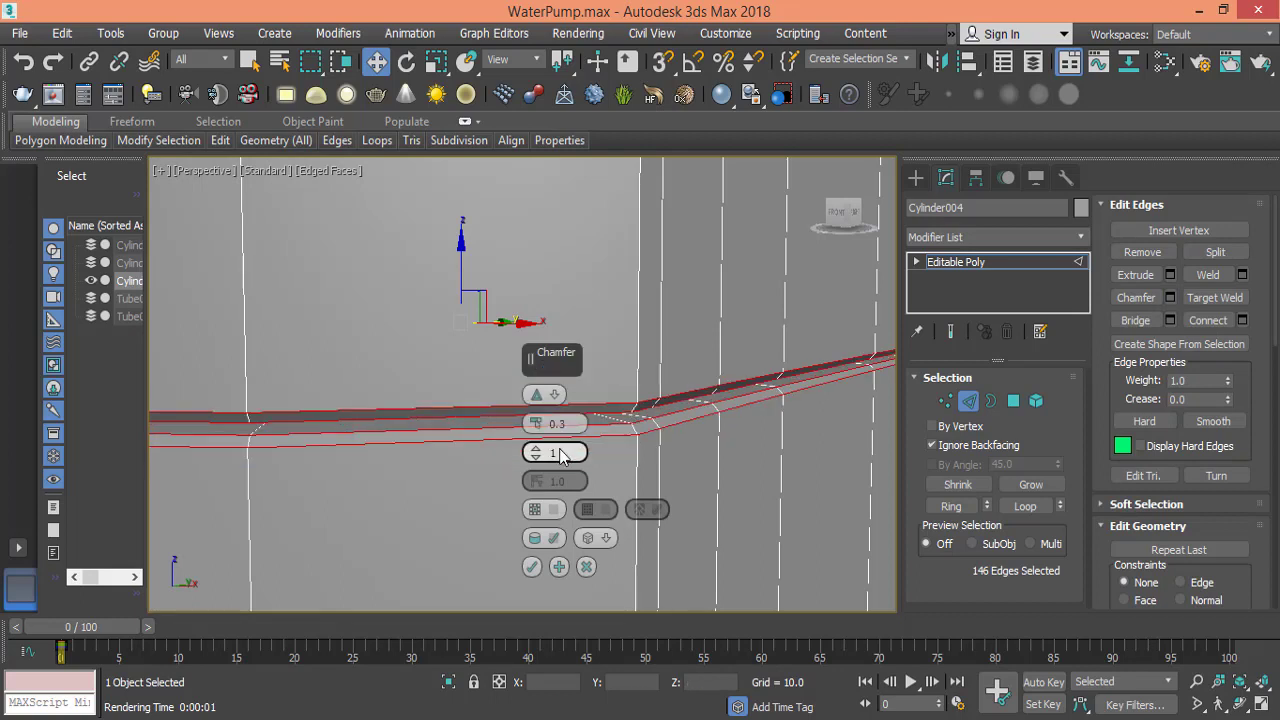
left_click(537, 450)
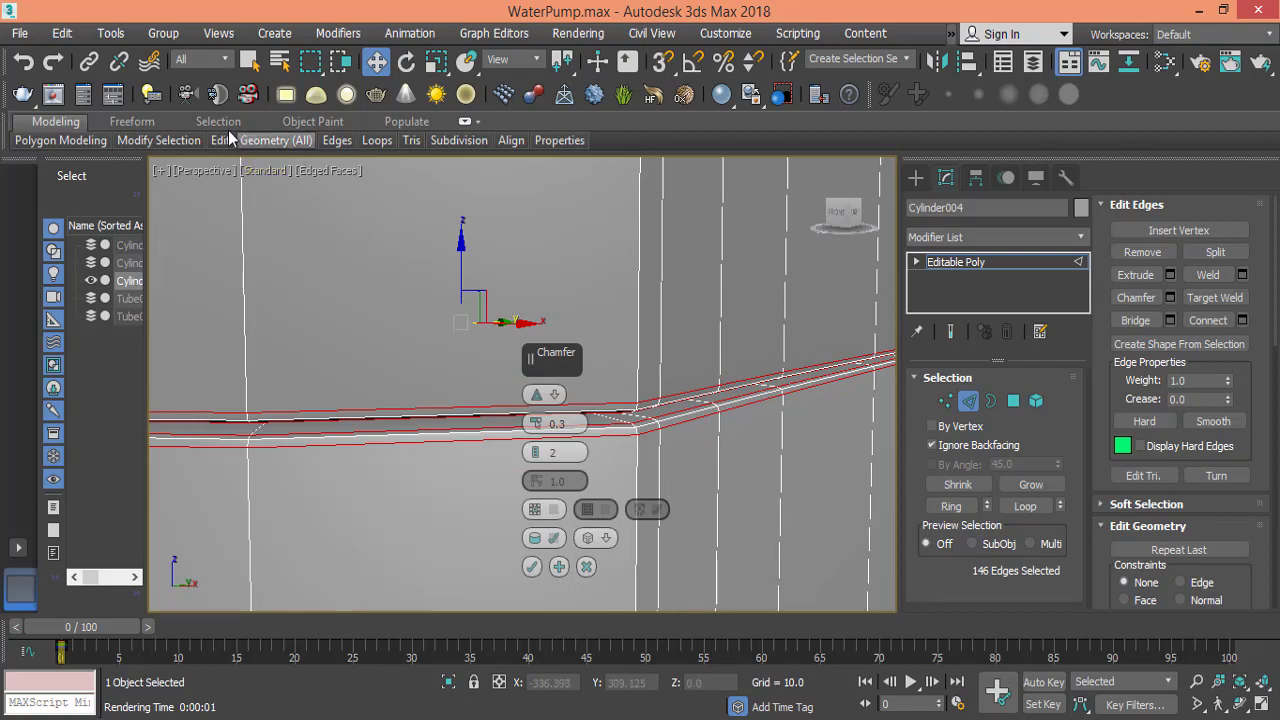
- Turn on NURMS smoothing, apply the chamfer, and inspect the groove around the whole body
mouse_move(220, 140)
left_click(278, 262)
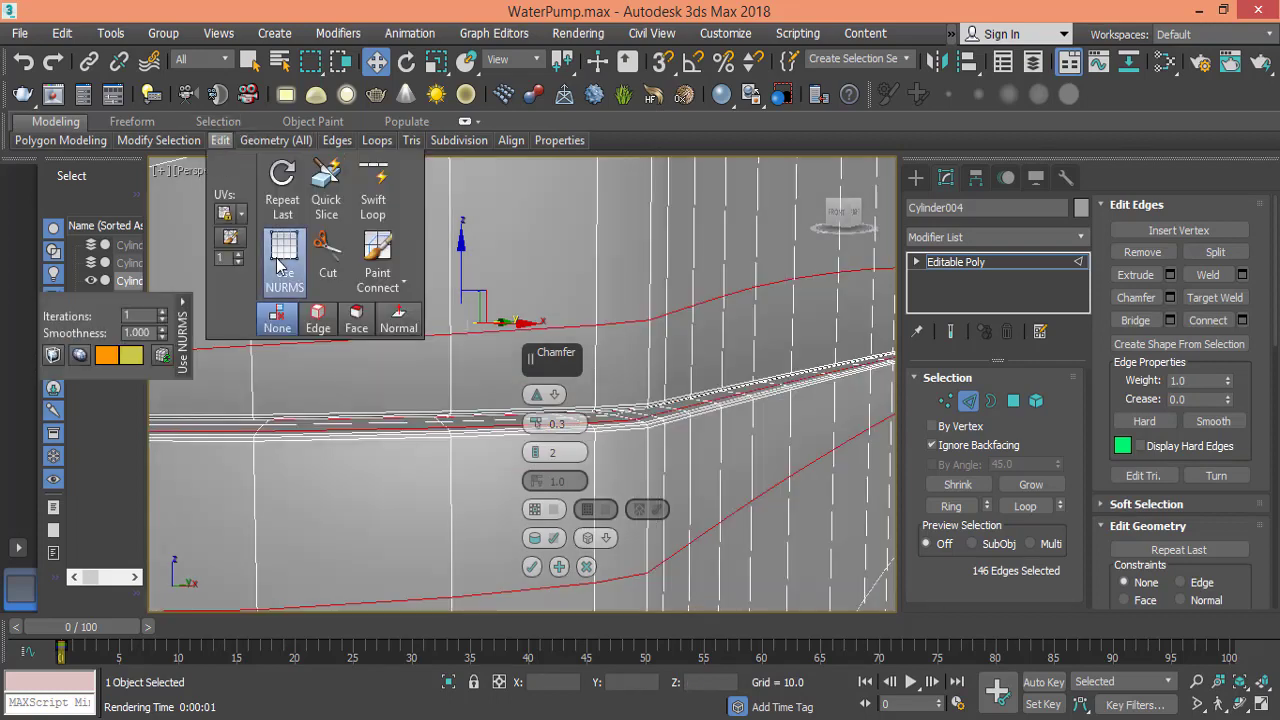
middle_click_drag(550, 438, 651, 387)
scroll(651, 396, "down", 5)
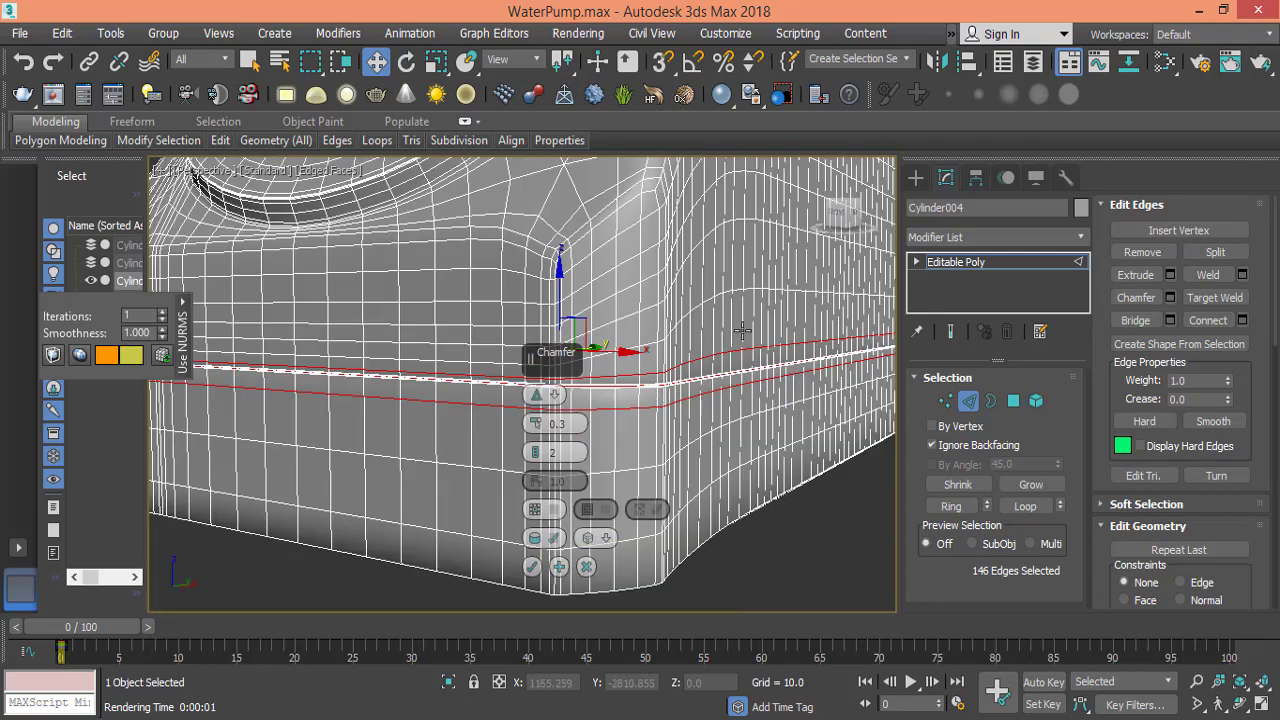
left_click(532, 567)
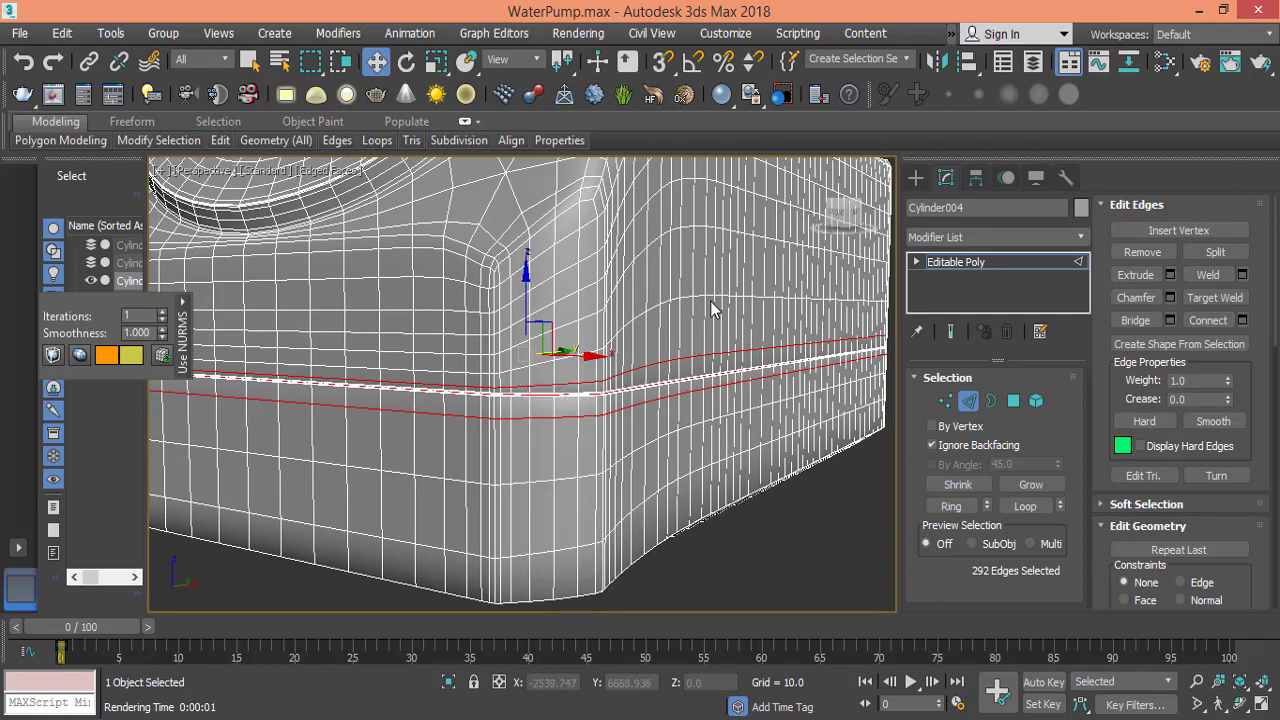
scroll(638, 316, "down", 4)
middle_click_drag(630, 330, 610, 340, "alt")
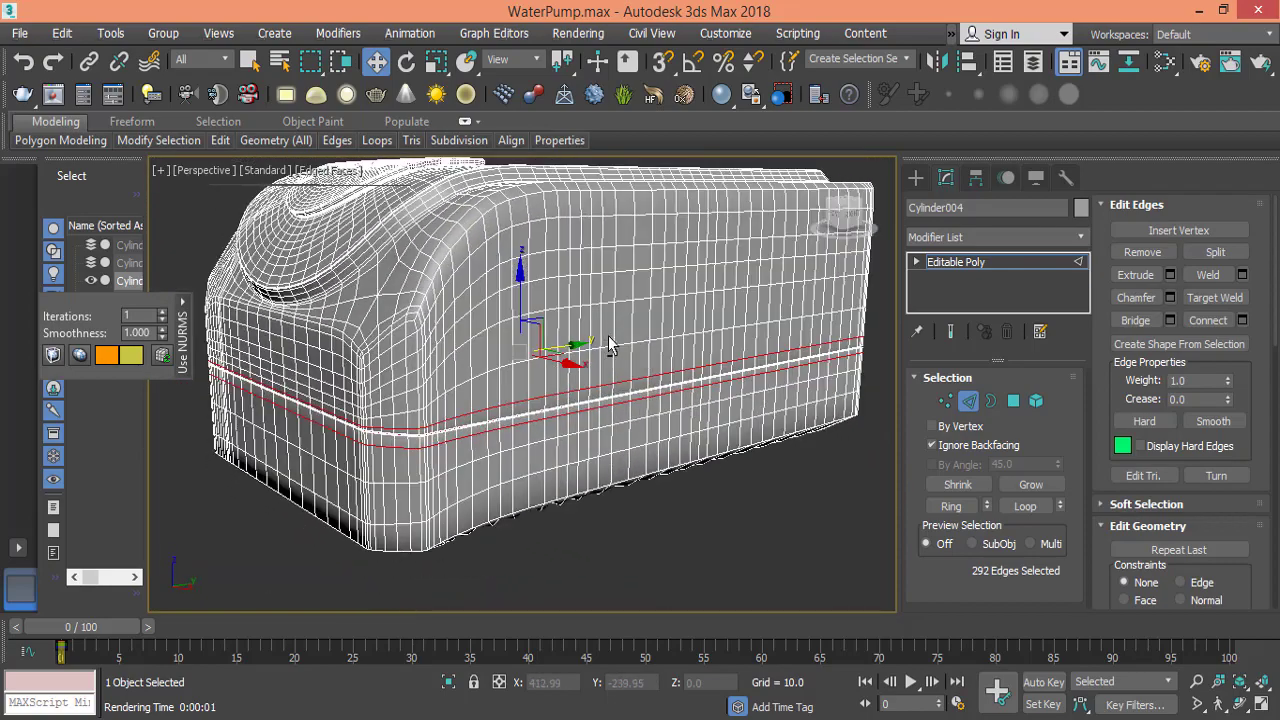
middle_click_drag(637, 420, 608, 422)
scroll(630, 402, "down", 3)
middle_click_drag(615, 340, 563, 388)
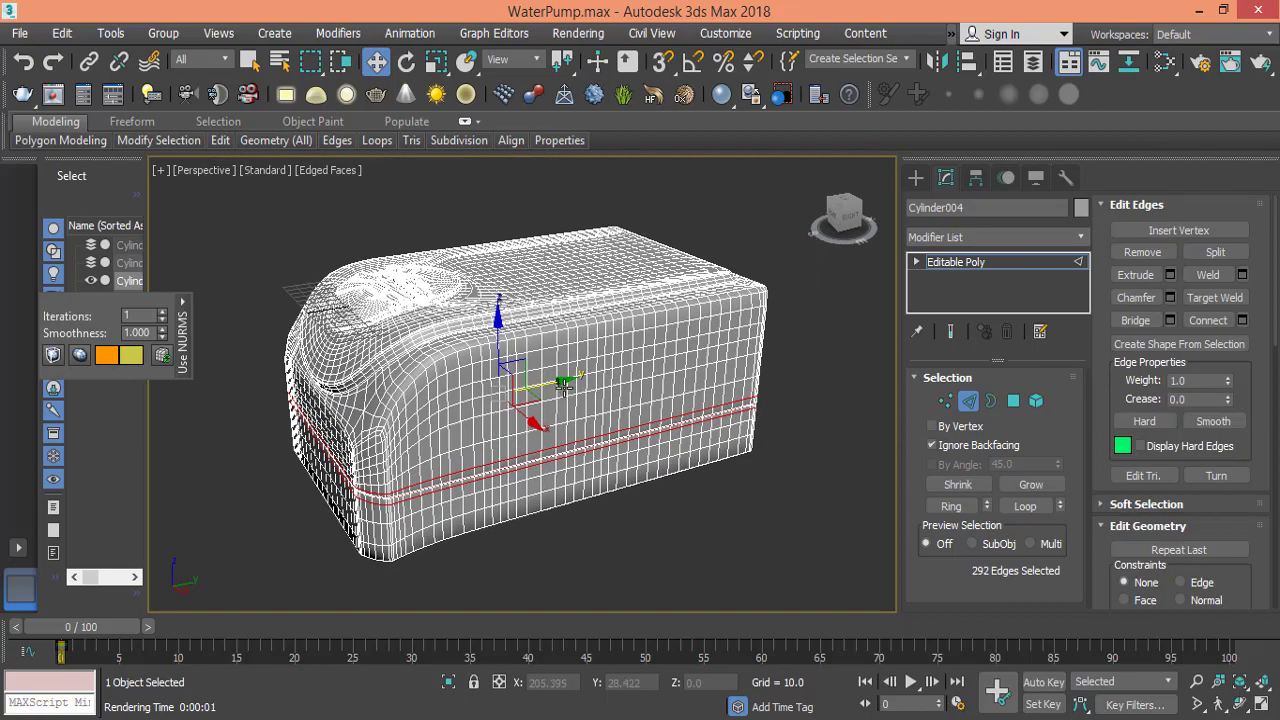